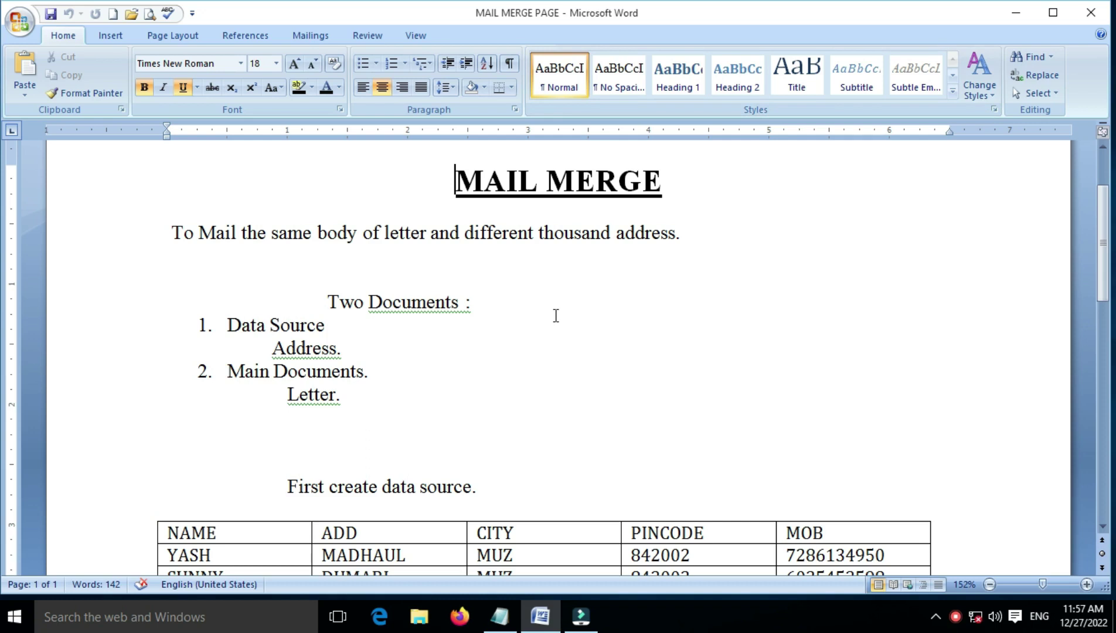
- Review the mail merge notes, pointing out the Main Documents, Data Source, Address and Letter items
{"action": "scroll", "coordinate": [555, 315], "scroll_direction": "down", "scroll_amount": 5}
{"action": "scroll", "coordinate": [556, 315], "scroll_direction": "up", "scroll_amount": 7}
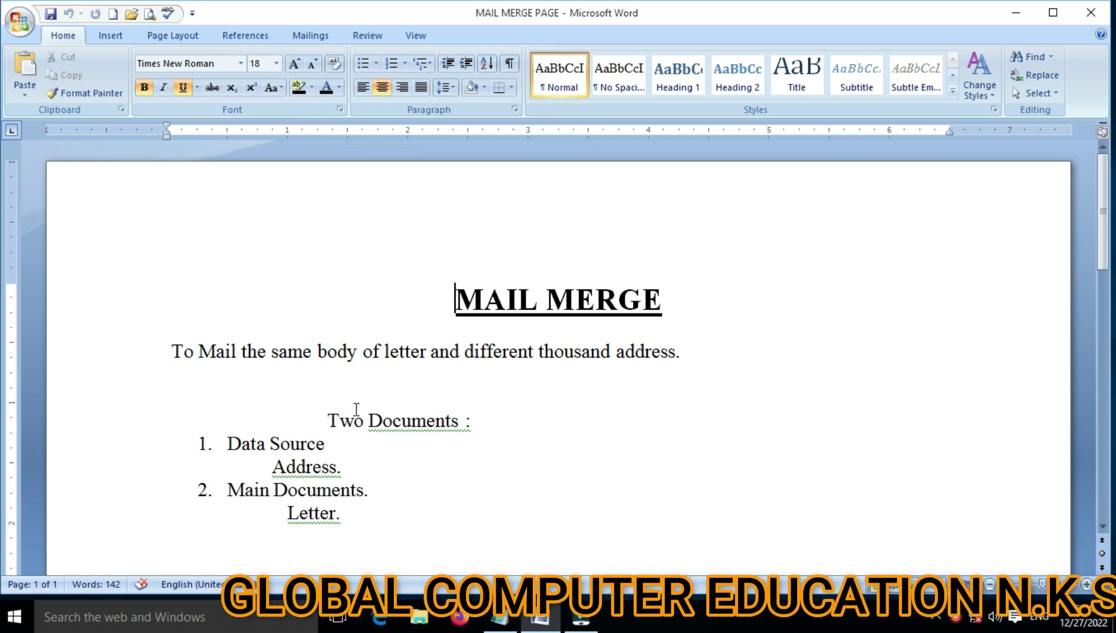
{"action": "scroll", "coordinate": [356, 409], "scroll_direction": "down", "scroll_amount": 5}
{"action": "scroll", "coordinate": [356, 410], "scroll_direction": "up", "scroll_amount": 5}
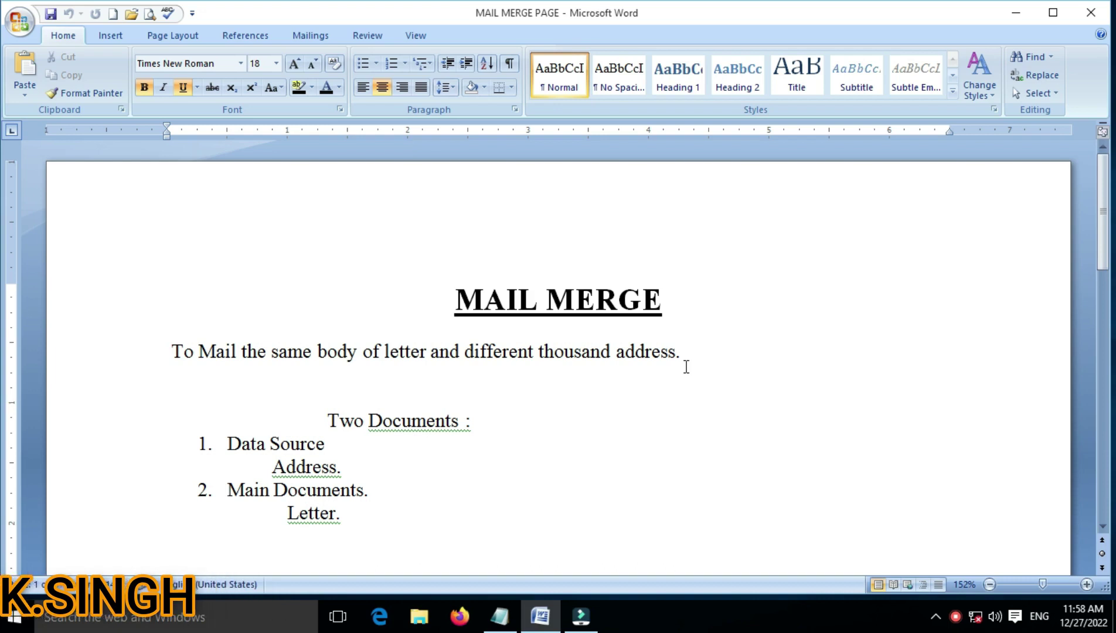
{"action": "scroll", "coordinate": [338, 317], "scroll_direction": "down", "scroll_amount": 2}
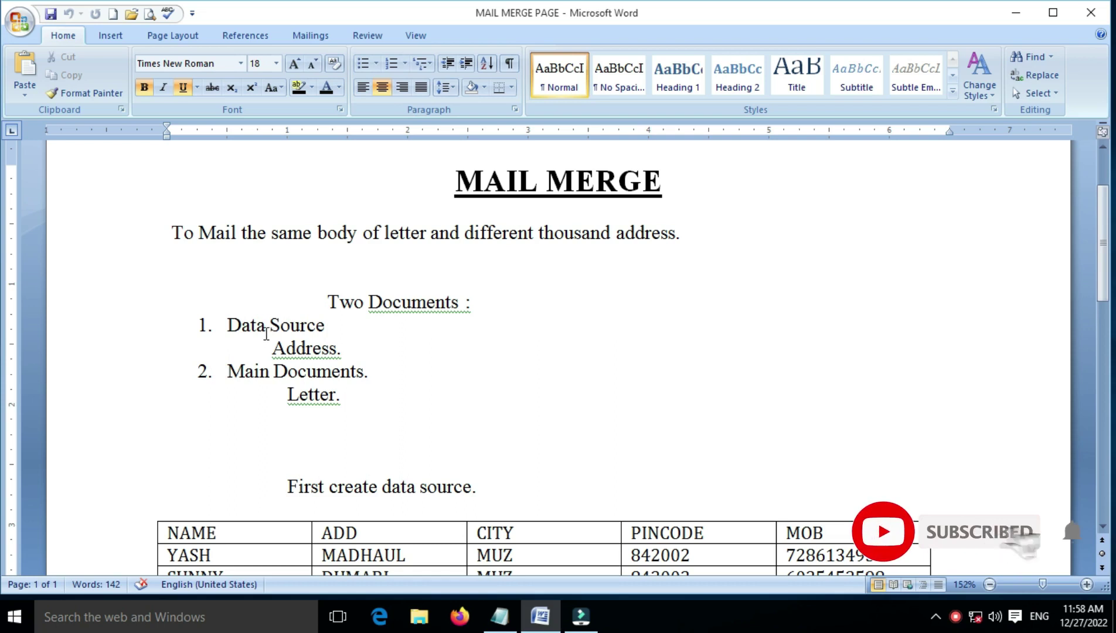
{"action": "left_click", "coordinate": [253, 374]}
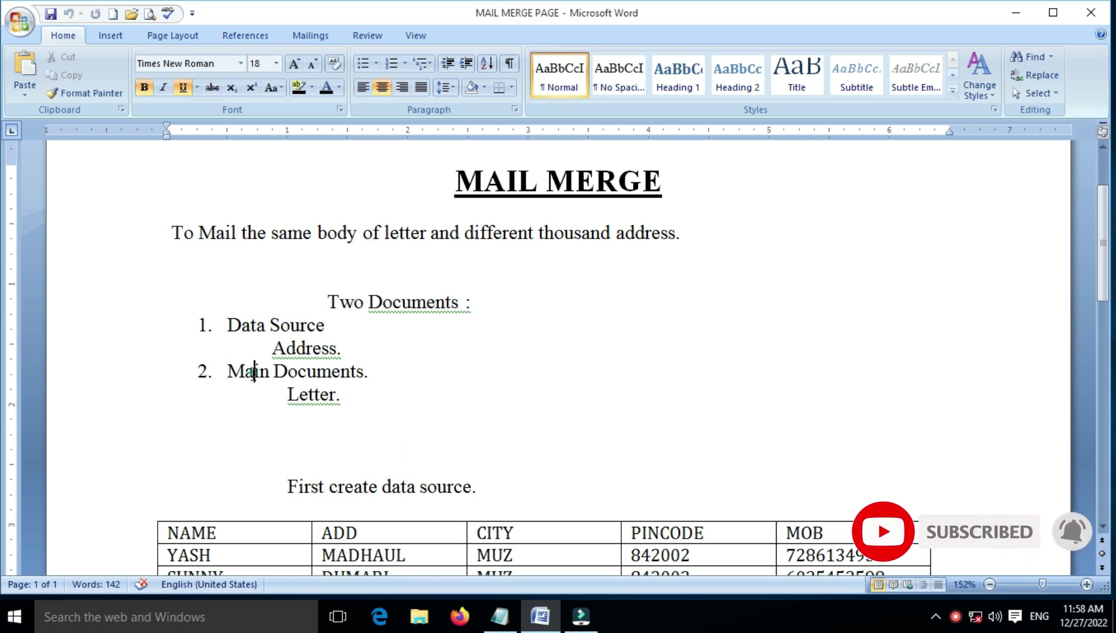
{"action": "left_click", "coordinate": [291, 327]}
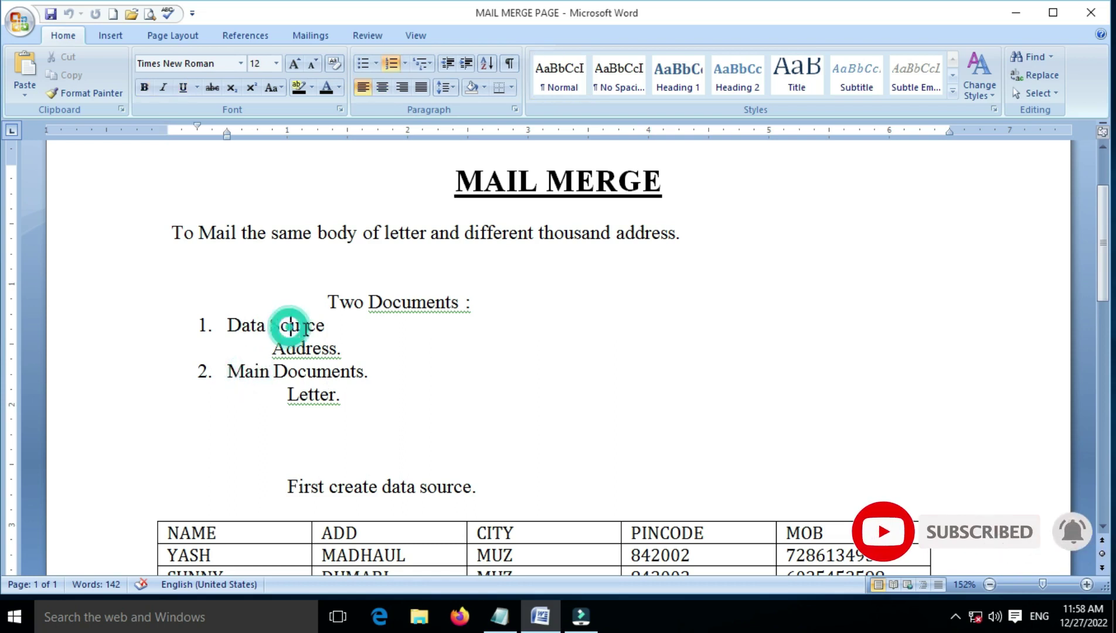
{"action": "left_click", "coordinate": [344, 350]}
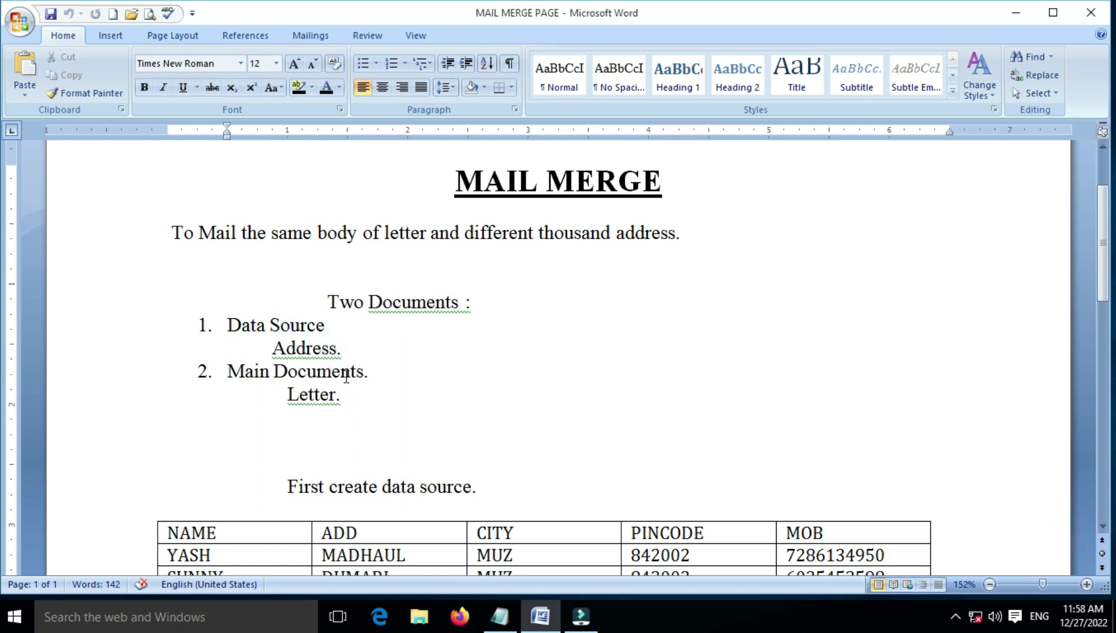
{"action": "left_click", "coordinate": [355, 393]}
- Browse the notes' recipient table, marking the ADD and YASH cells and the Letter line
{"action": "scroll", "coordinate": [376, 401], "scroll_direction": "down", "scroll_amount": 3}
{"action": "scroll", "coordinate": [376, 393], "scroll_direction": "up", "scroll_amount": 2}
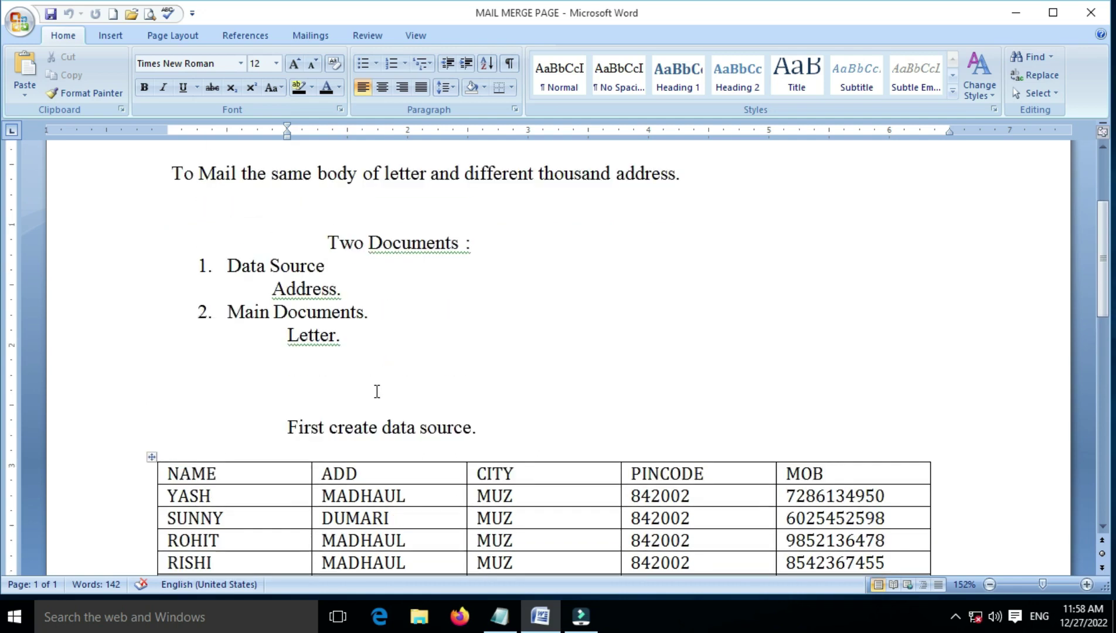
{"action": "scroll", "coordinate": [377, 391], "scroll_direction": "up", "scroll_amount": 2}
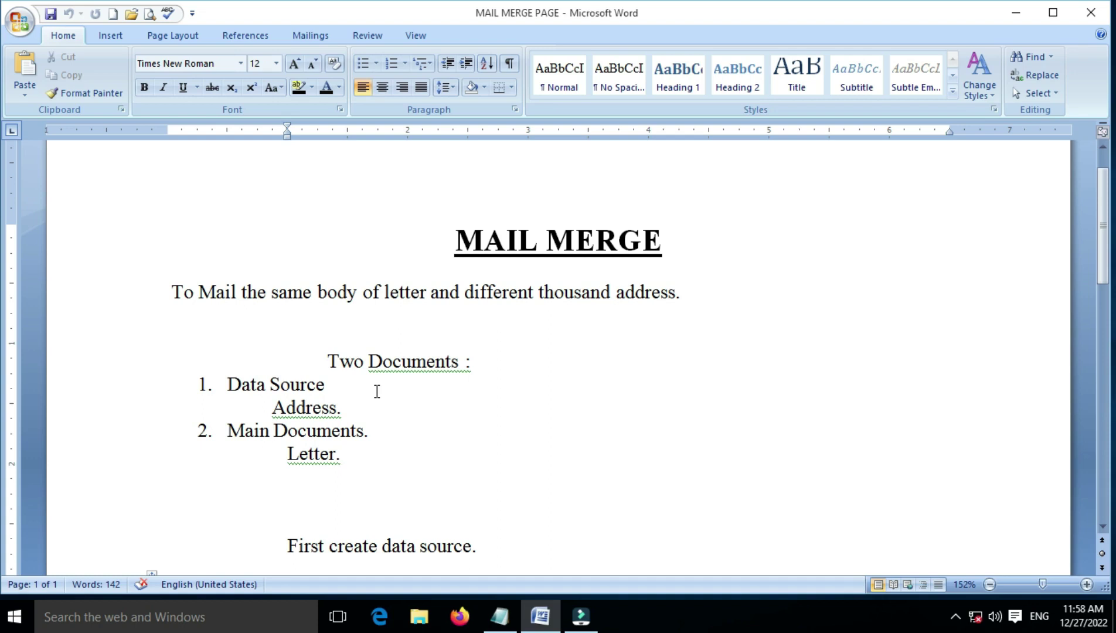
{"action": "scroll", "coordinate": [377, 391], "scroll_direction": "down", "scroll_amount": 2}
{"action": "scroll", "coordinate": [377, 392], "scroll_direction": "down", "scroll_amount": 1}
{"action": "scroll", "coordinate": [377, 391], "scroll_direction": "down", "scroll_amount": 1}
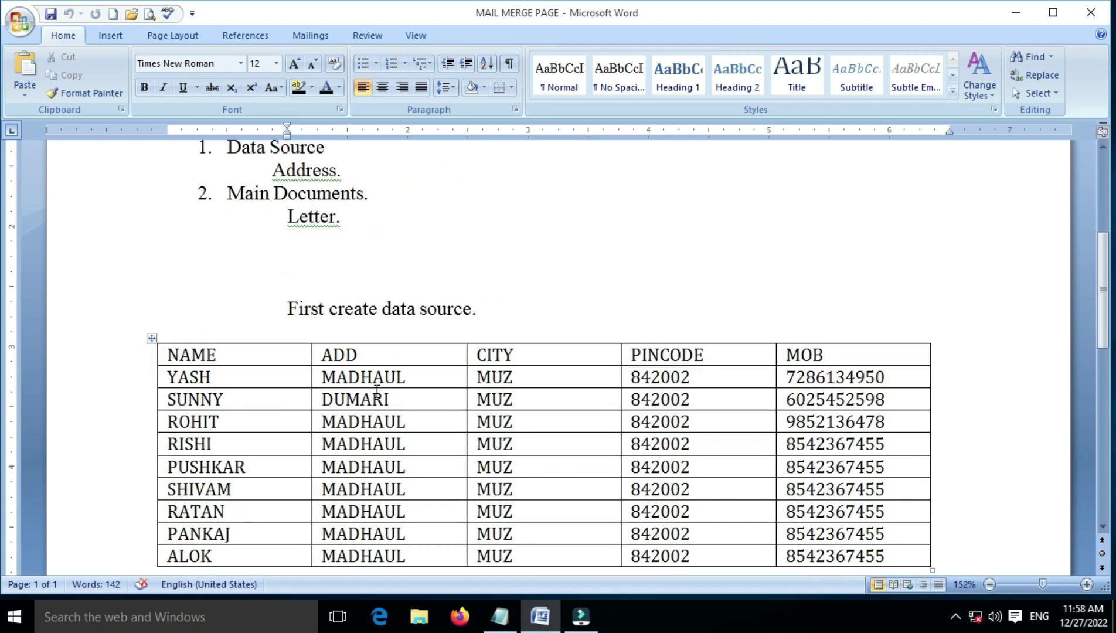
{"action": "left_click", "coordinate": [376, 361]}
{"action": "scroll", "coordinate": [352, 361], "scroll_direction": "down", "scroll_amount": 5}
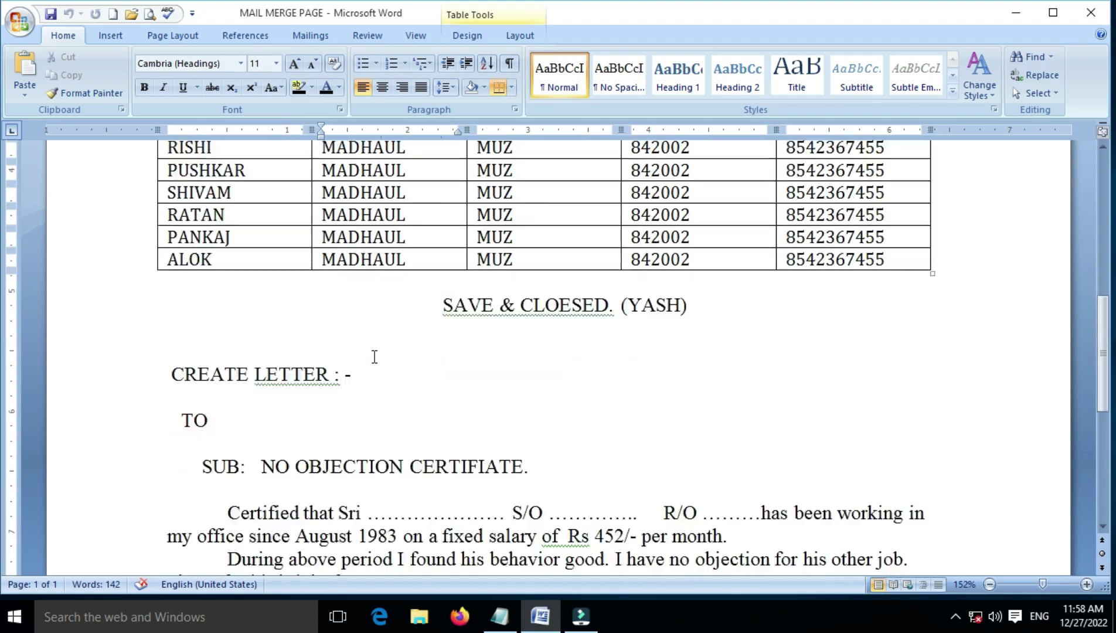
{"action": "scroll", "coordinate": [328, 357], "scroll_direction": "down", "scroll_amount": 2}
{"action": "left_click", "coordinate": [385, 368]}
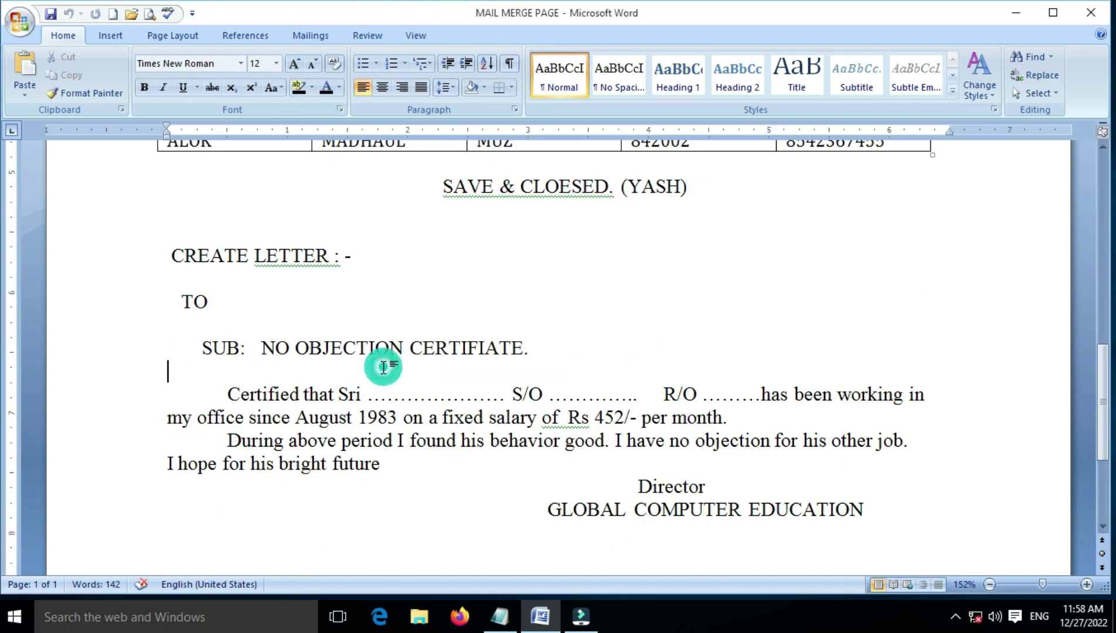
{"action": "scroll", "coordinate": [384, 367], "scroll_direction": "up", "scroll_amount": 4}
{"action": "scroll", "coordinate": [384, 367], "scroll_direction": "up", "scroll_amount": 4}
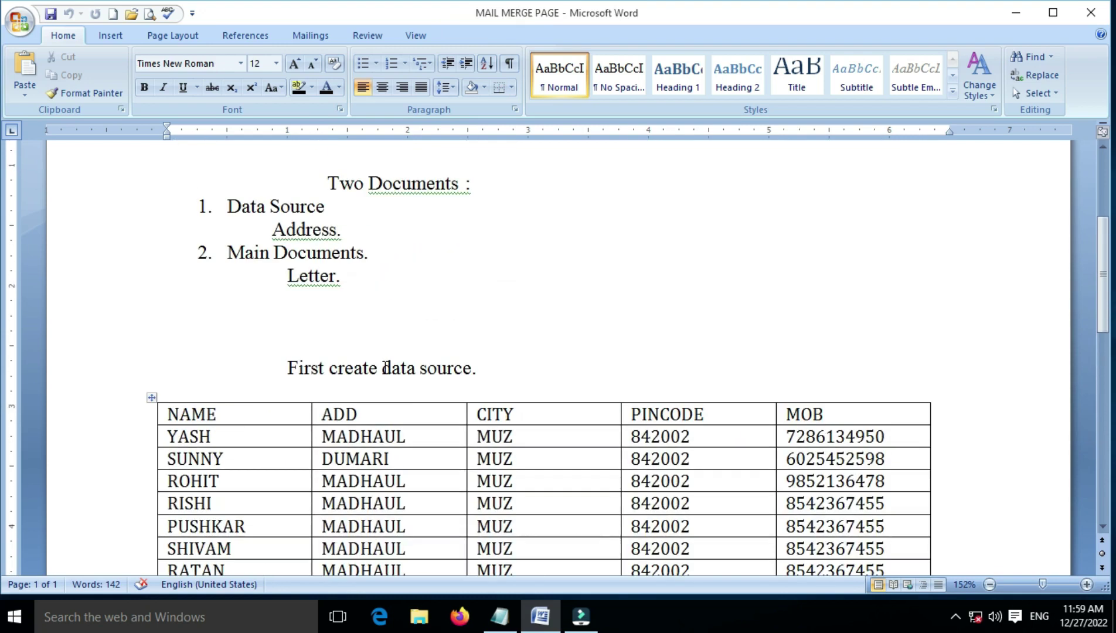
{"action": "scroll", "coordinate": [384, 366], "scroll_direction": "down", "scroll_amount": 4}
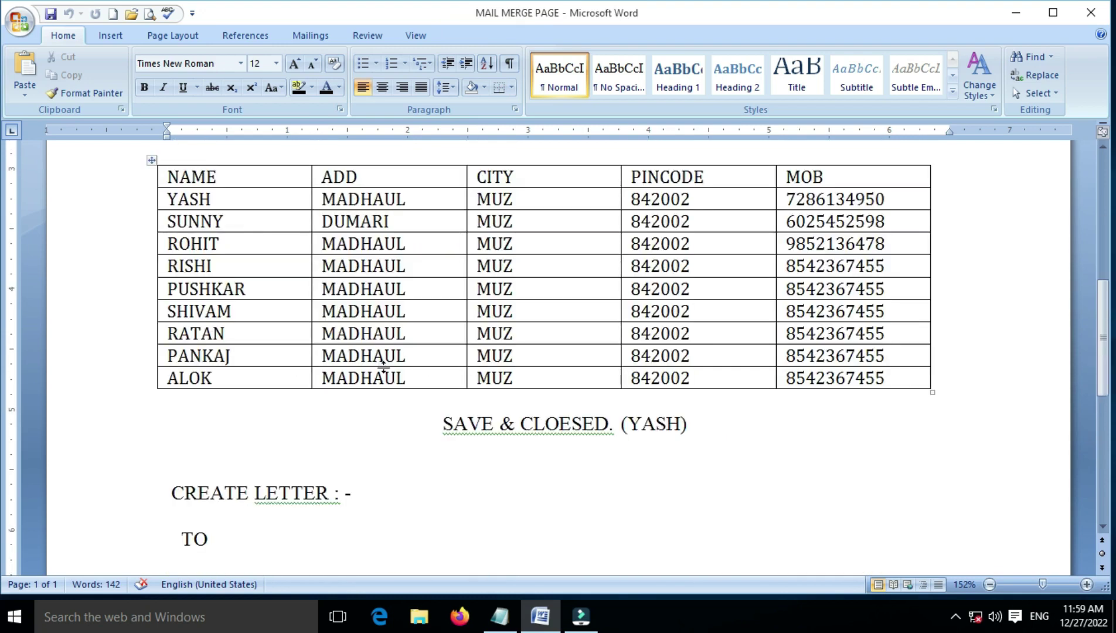
{"action": "scroll", "coordinate": [384, 366], "scroll_direction": "up", "scroll_amount": 3}
{"action": "scroll", "coordinate": [384, 366], "scroll_direction": "up", "scroll_amount": 4}
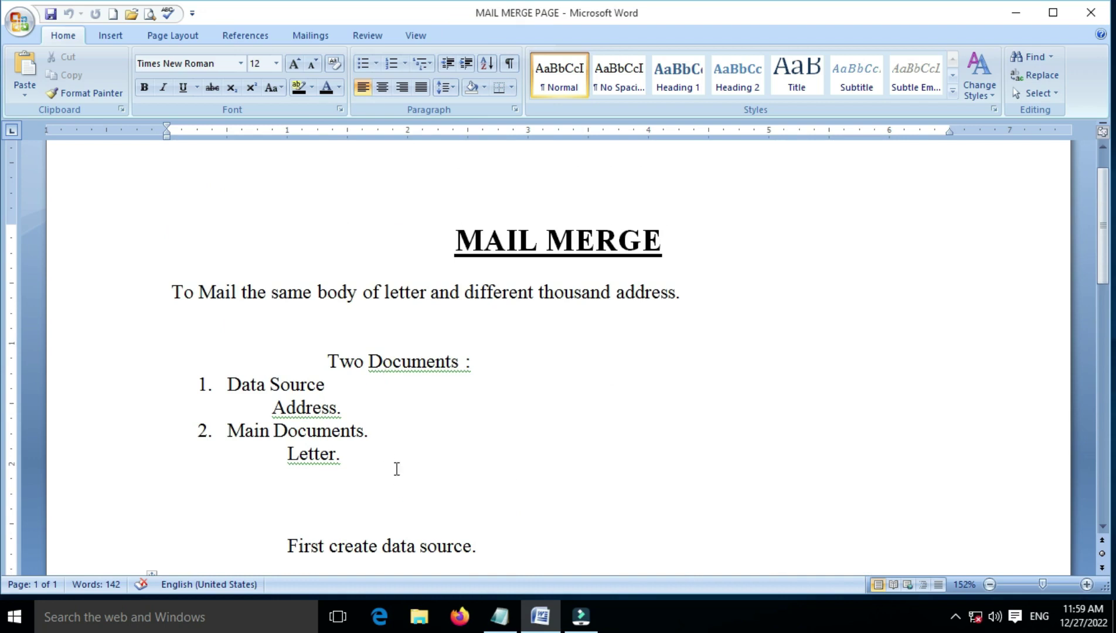
{"action": "scroll", "coordinate": [379, 440], "scroll_direction": "down", "scroll_amount": 4}
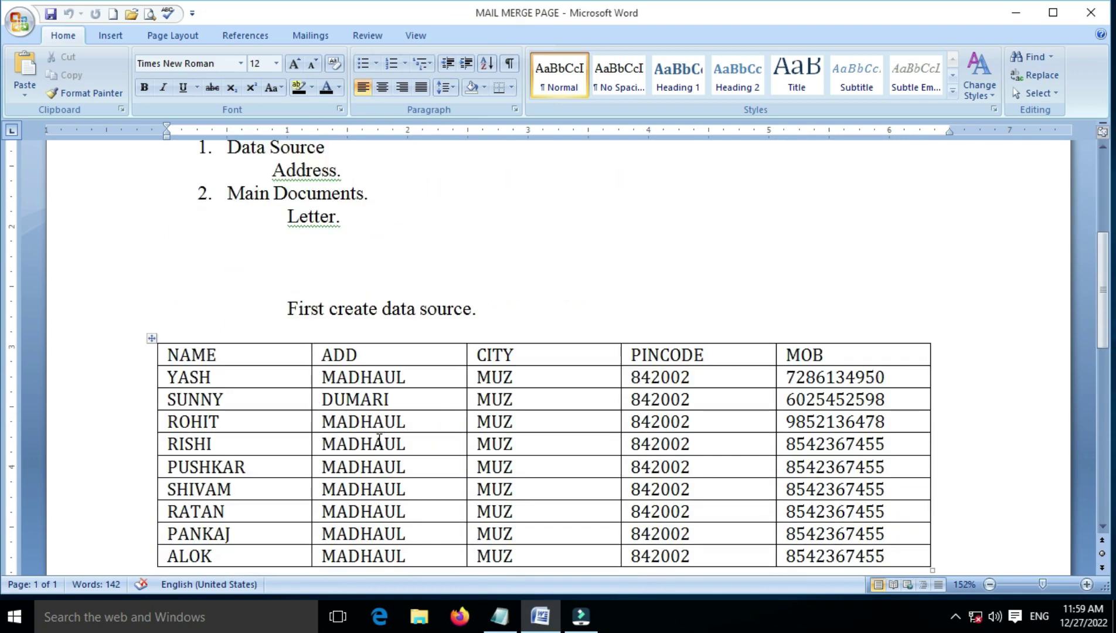
{"action": "left_click", "coordinate": [255, 376]}
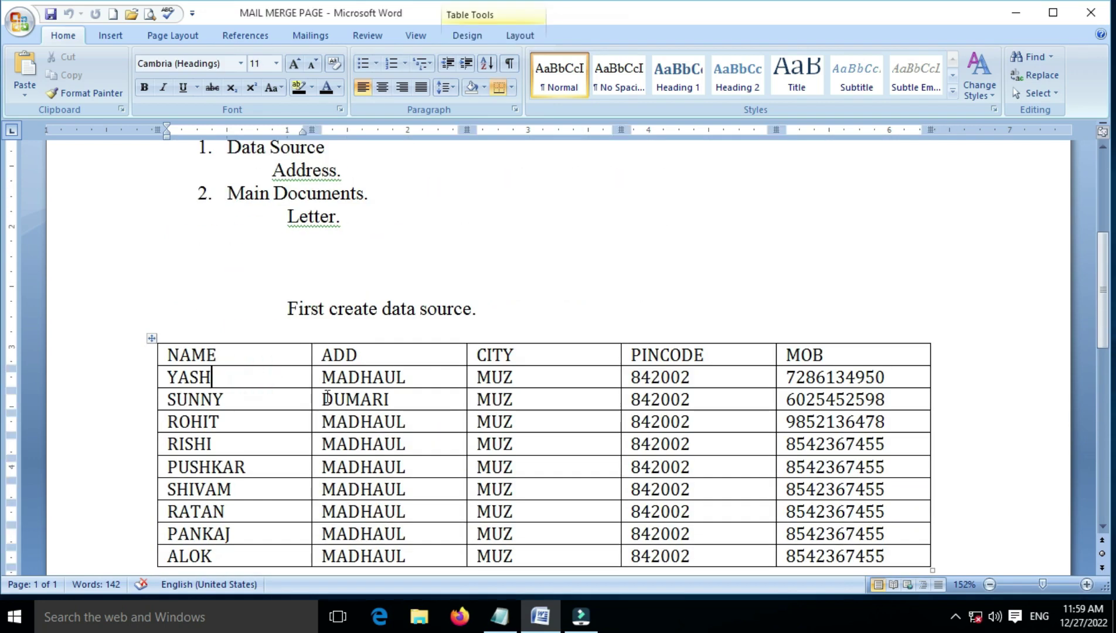
{"action": "scroll", "coordinate": [327, 397], "scroll_direction": "down", "scroll_amount": 4}
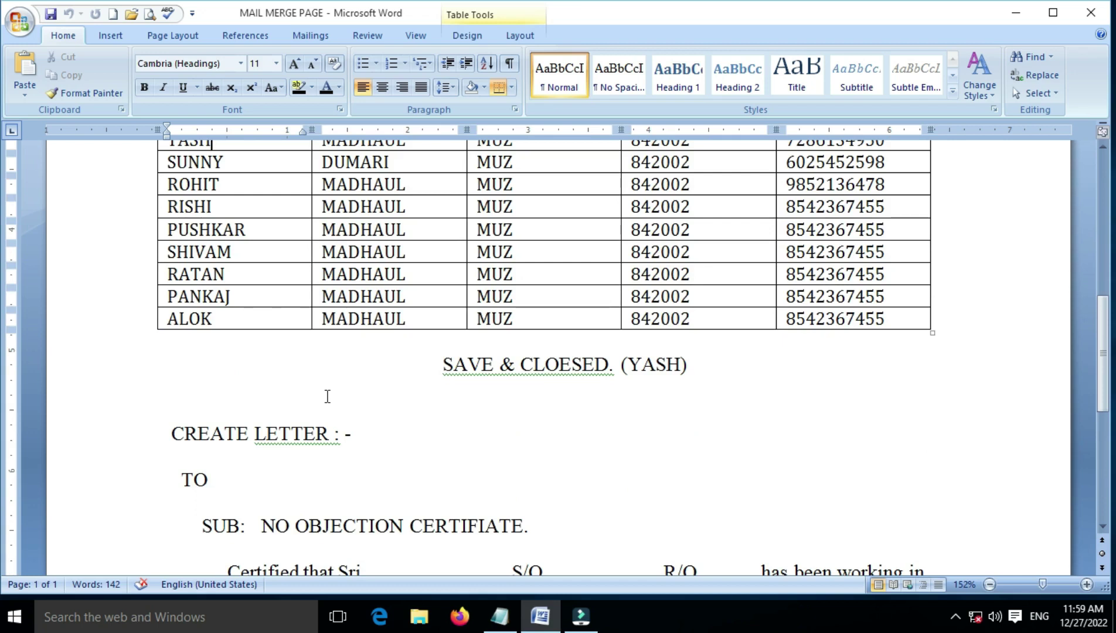
{"action": "scroll", "coordinate": [327, 397], "scroll_direction": "up", "scroll_amount": 4}
{"action": "scroll", "coordinate": [328, 397], "scroll_direction": "up", "scroll_amount": 1}
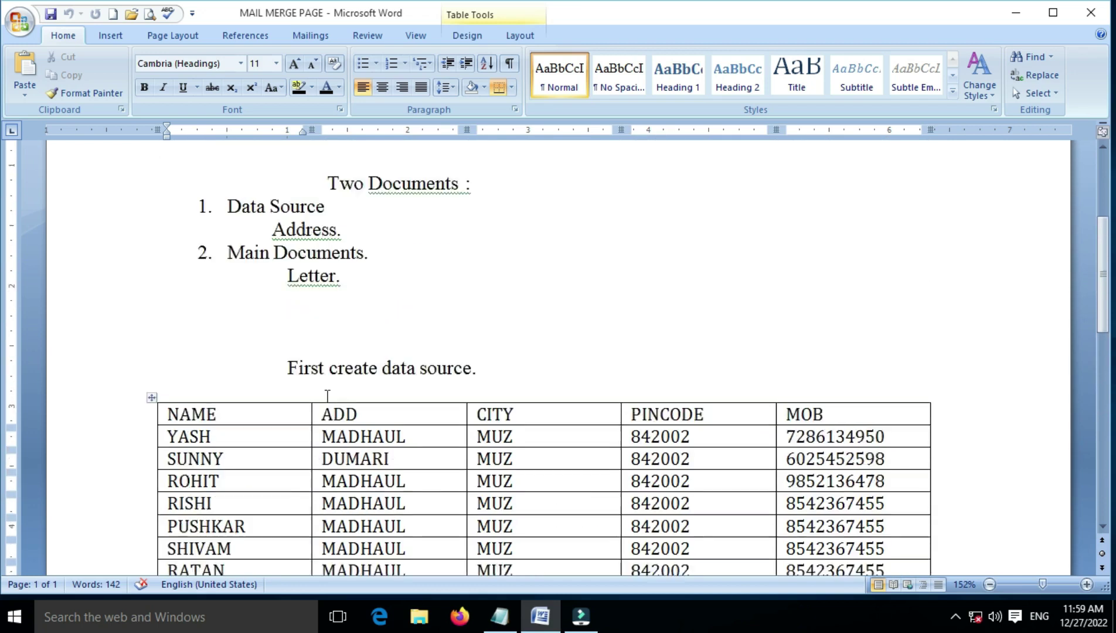
{"action": "scroll", "coordinate": [327, 396], "scroll_direction": "up", "scroll_amount": 3}
{"action": "scroll", "coordinate": [327, 397], "scroll_direction": "down", "scroll_amount": 3}
{"action": "scroll", "coordinate": [345, 414], "scroll_direction": "up", "scroll_amount": 3}
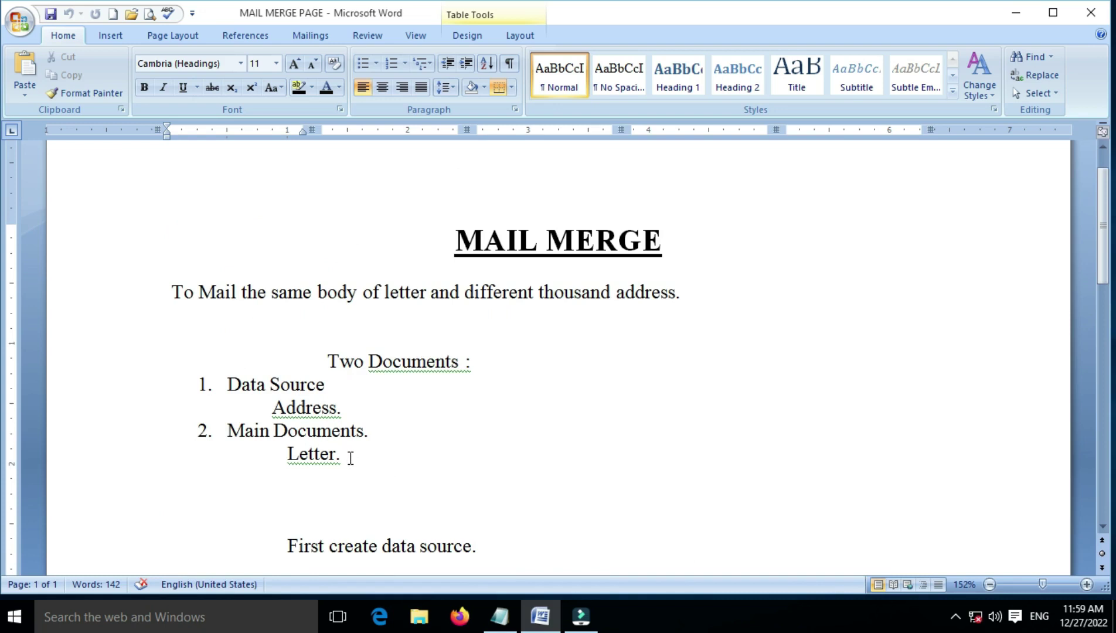
{"action": "left_click", "coordinate": [349, 456]}
{"action": "scroll", "coordinate": [430, 461], "scroll_direction": "down", "scroll_amount": 1}
{"action": "scroll", "coordinate": [433, 463], "scroll_direction": "down", "scroll_amount": 2}
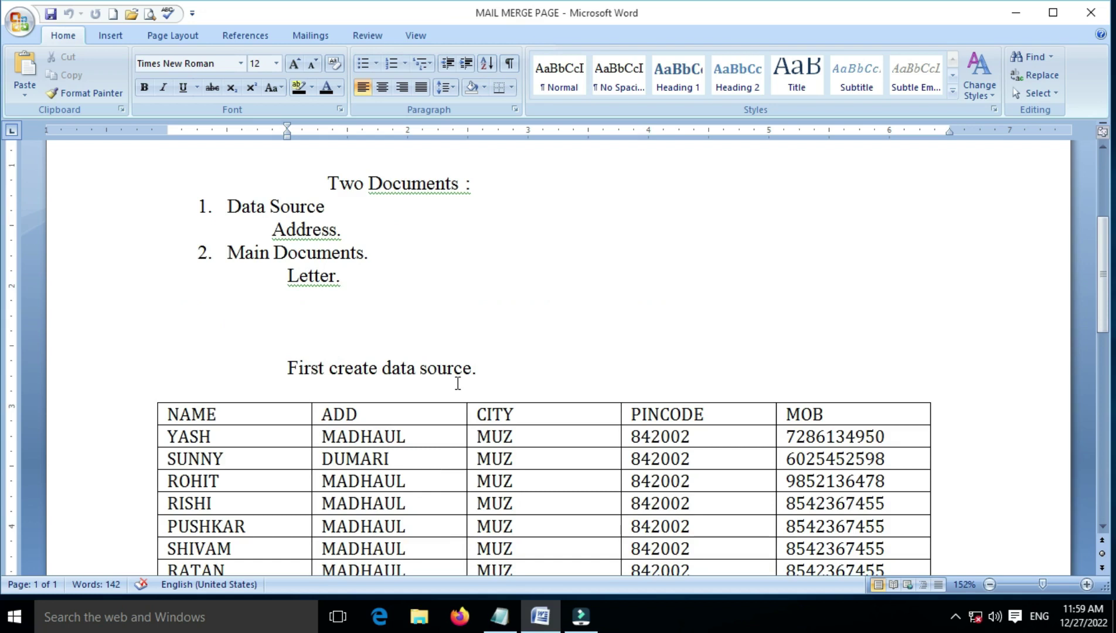
- Preview the Start Mail Merge document types list on the Mailings tab, then dismiss it
{"action": "left_click", "coordinate": [311, 36]}
{"action": "left_click", "coordinate": [137, 95]}
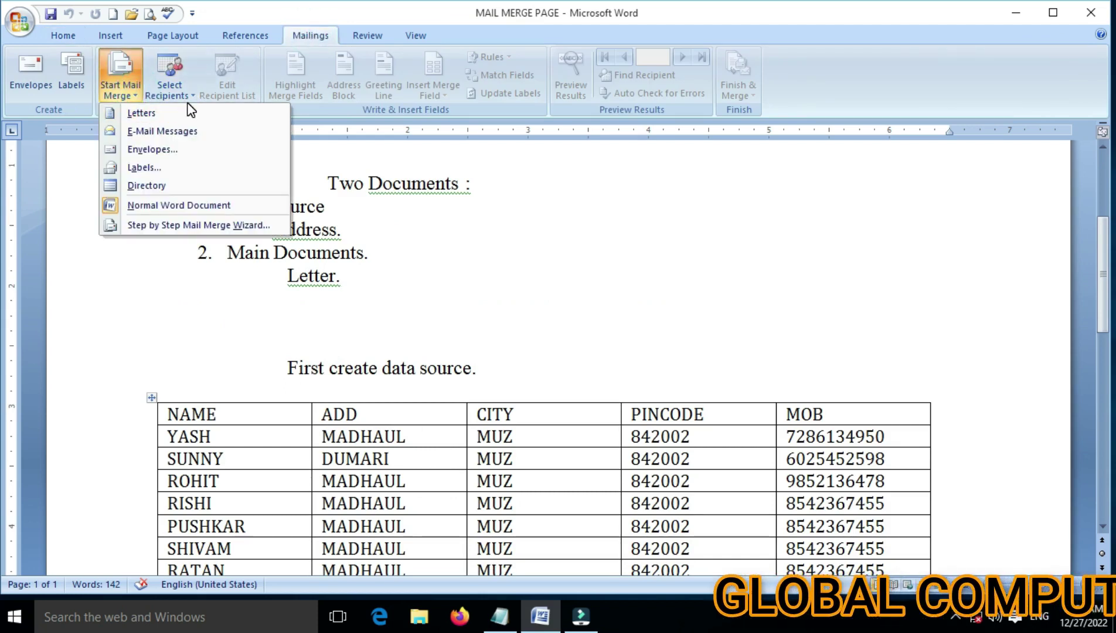
{"action": "left_click", "coordinate": [399, 264]}
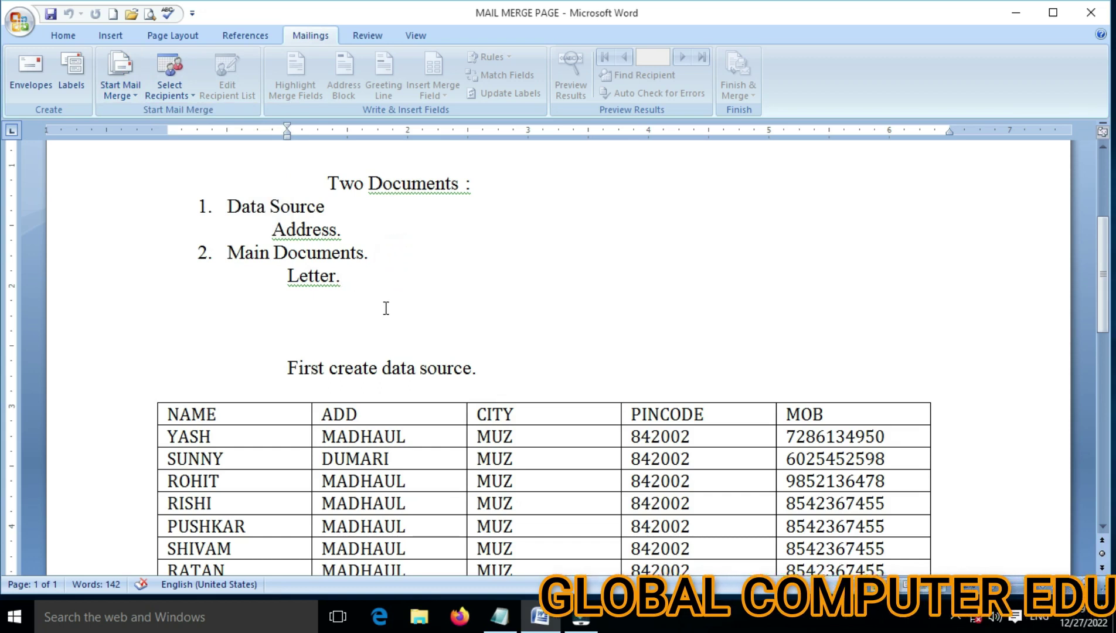
- Revisit the recipient table, marking its ADD and NAME header cells
{"action": "scroll", "coordinate": [386, 308], "scroll_direction": "down", "scroll_amount": 3}
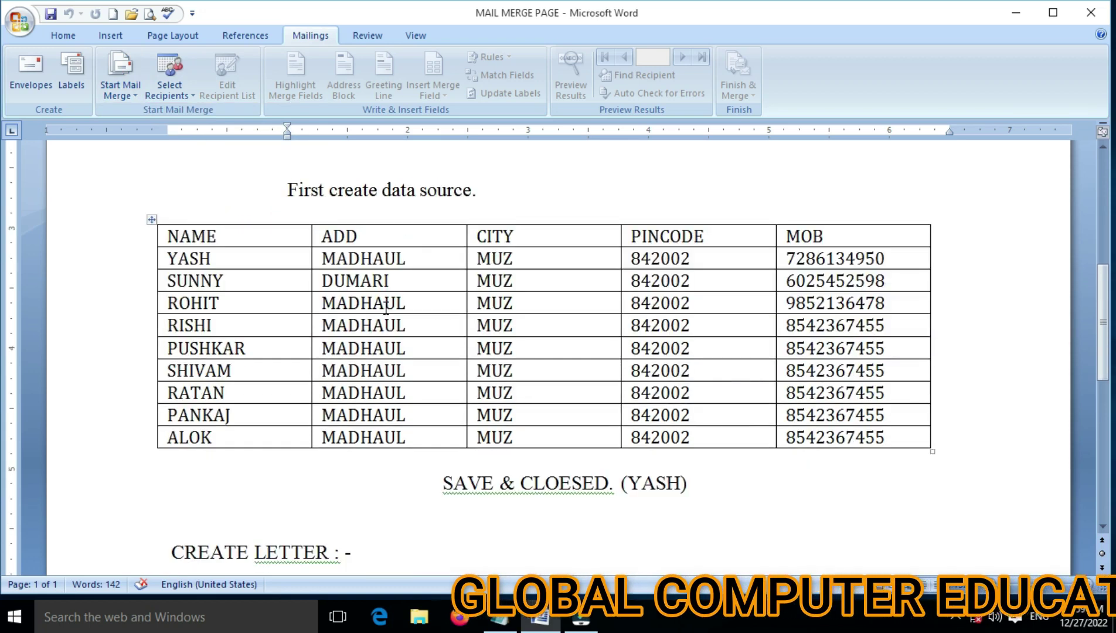
{"action": "left_click", "coordinate": [387, 235]}
{"action": "scroll", "coordinate": [386, 235], "scroll_direction": "up", "scroll_amount": 3}
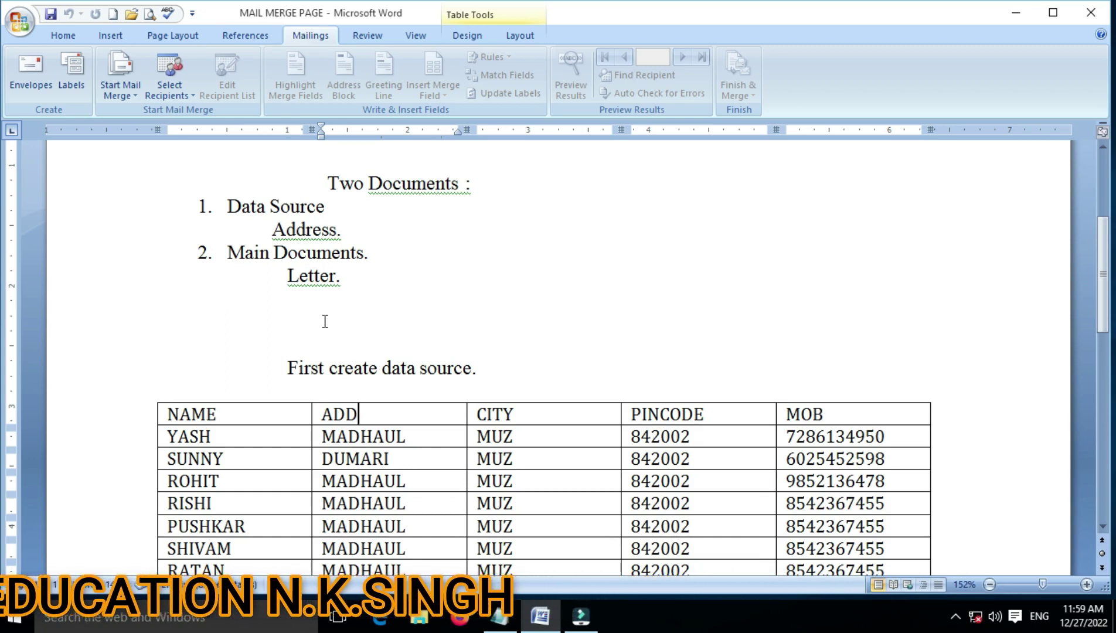
{"action": "left_click", "coordinate": [294, 327]}
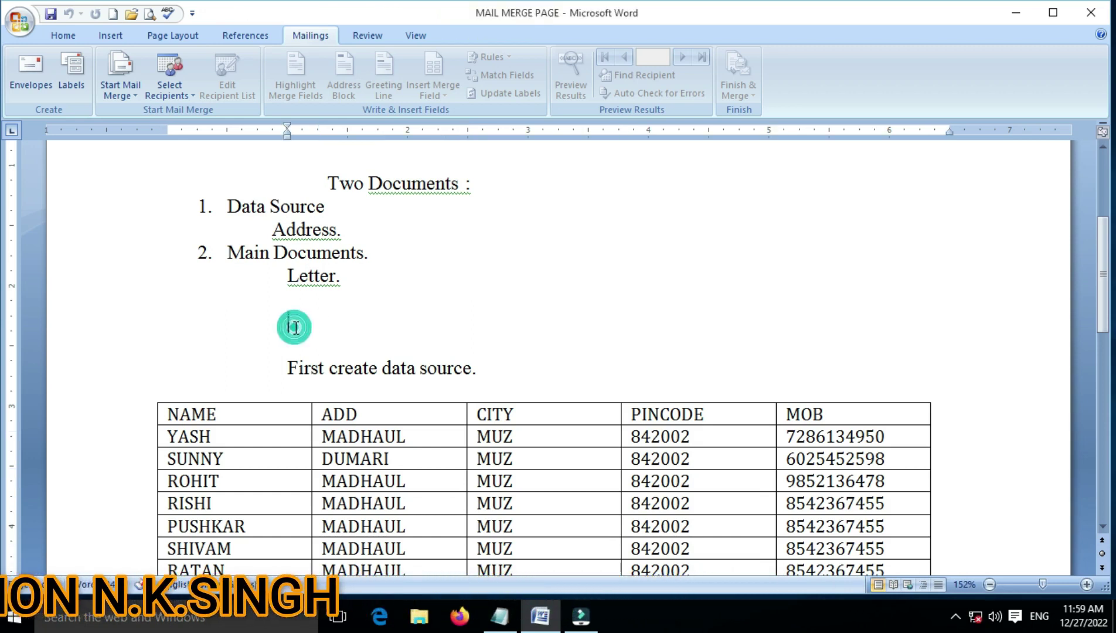
{"action": "scroll", "coordinate": [448, 343], "scroll_direction": "down", "scroll_amount": 3}
{"action": "scroll", "coordinate": [431, 317], "scroll_direction": "down", "scroll_amount": 3}
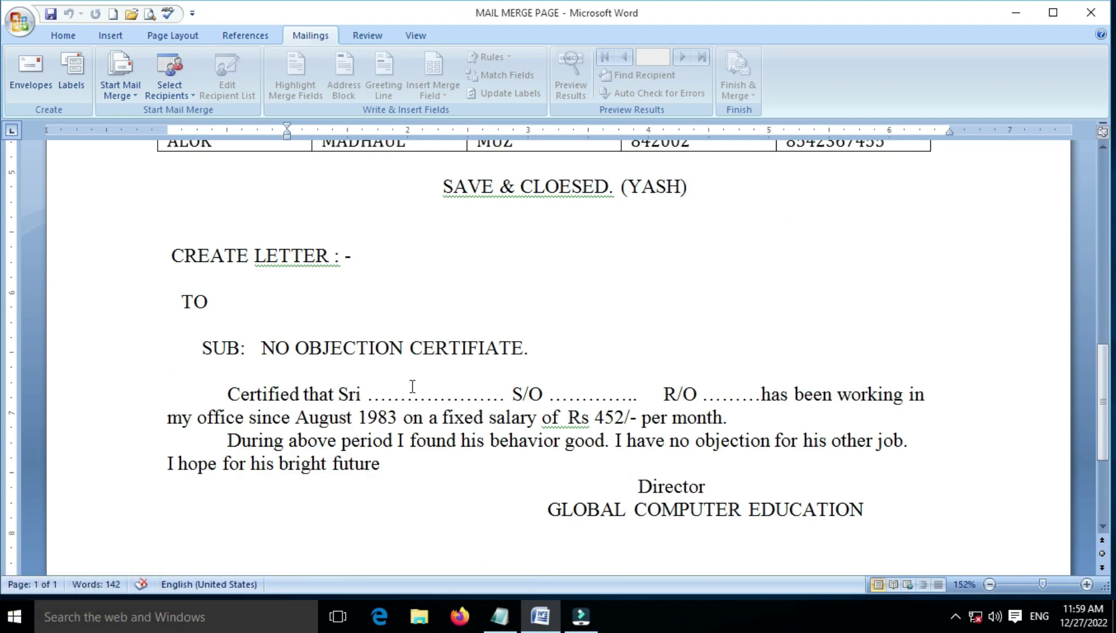
{"action": "scroll", "coordinate": [413, 385], "scroll_direction": "up", "scroll_amount": 3}
{"action": "scroll", "coordinate": [412, 385], "scroll_direction": "up", "scroll_amount": 3}
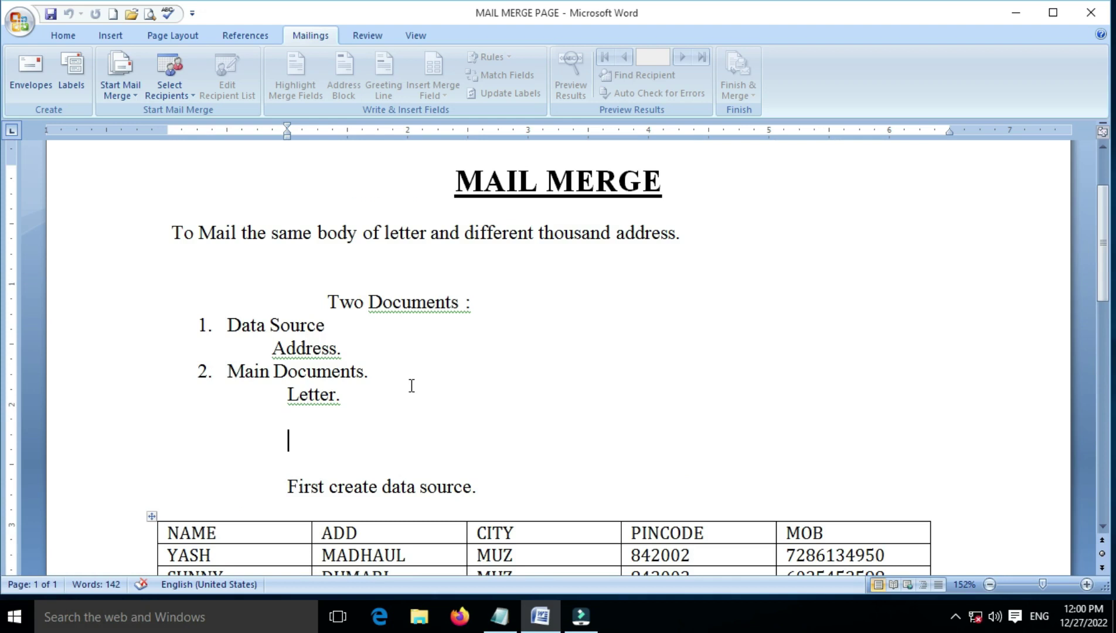
{"action": "scroll", "coordinate": [409, 385], "scroll_direction": "down", "scroll_amount": 3}
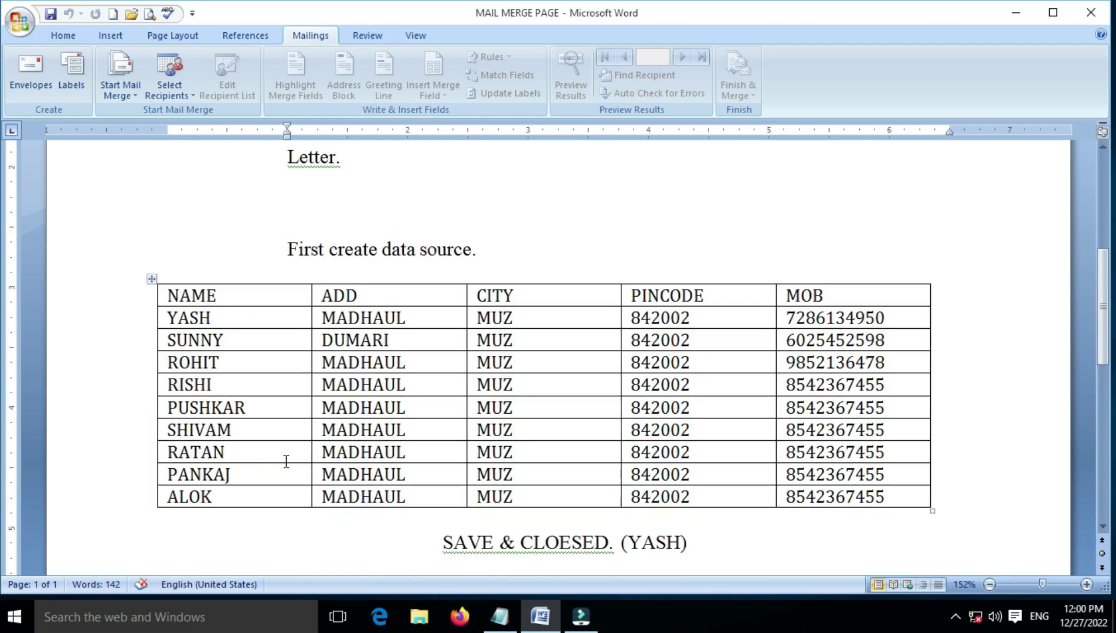
{"action": "left_click", "coordinate": [372, 299]}
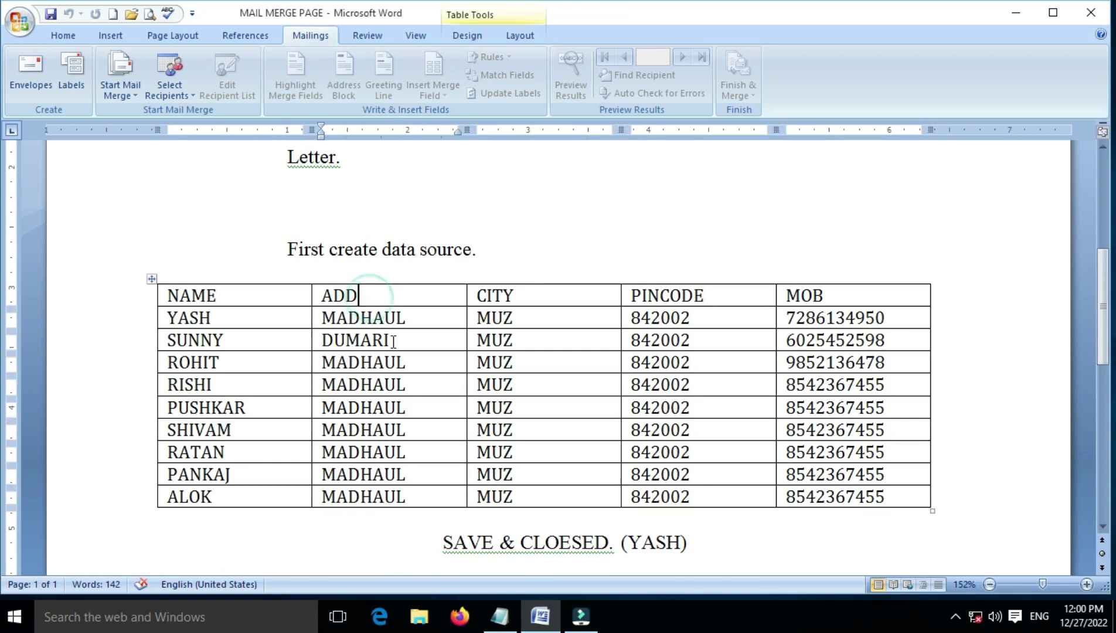
{"action": "scroll", "coordinate": [393, 343], "scroll_direction": "up", "scroll_amount": 2}
{"action": "scroll", "coordinate": [393, 343], "scroll_direction": "down", "scroll_amount": 2}
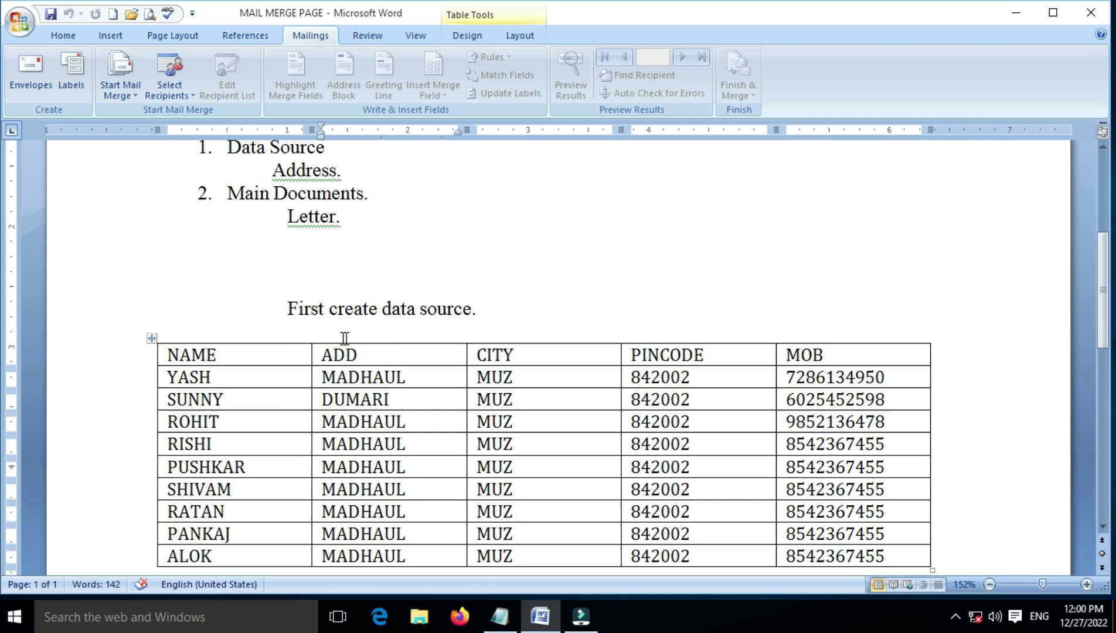
{"action": "left_click", "coordinate": [275, 352]}
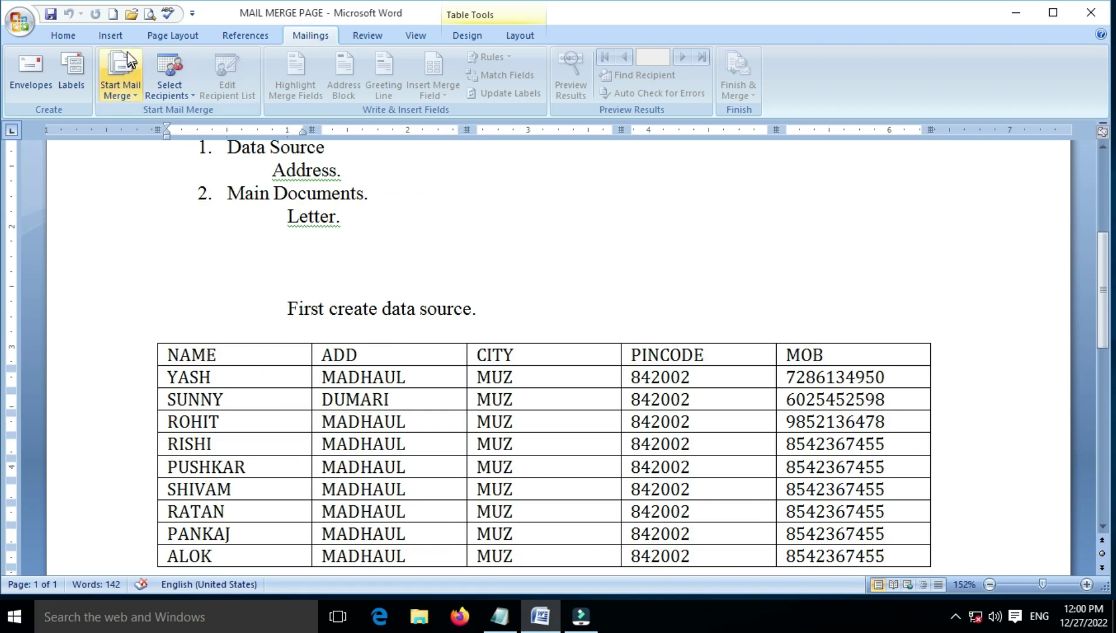
- Preview the Table insertion options on the Insert tab, then dismiss them
{"action": "left_click", "coordinate": [121, 36]}
{"action": "left_click", "coordinate": [138, 96]}
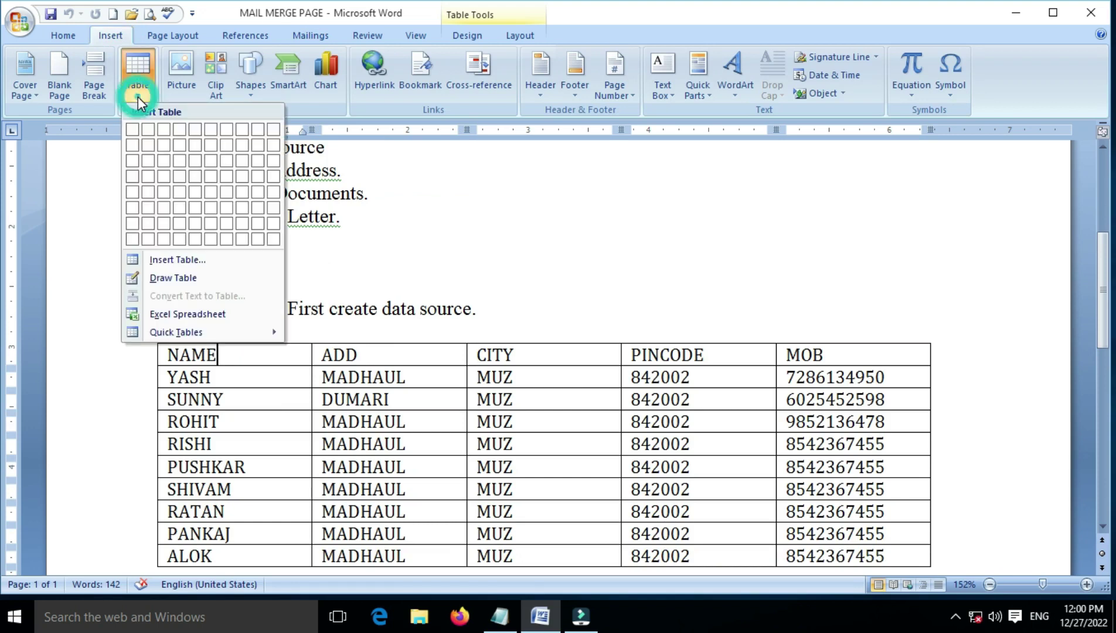
{"action": "left_click", "coordinate": [398, 197]}
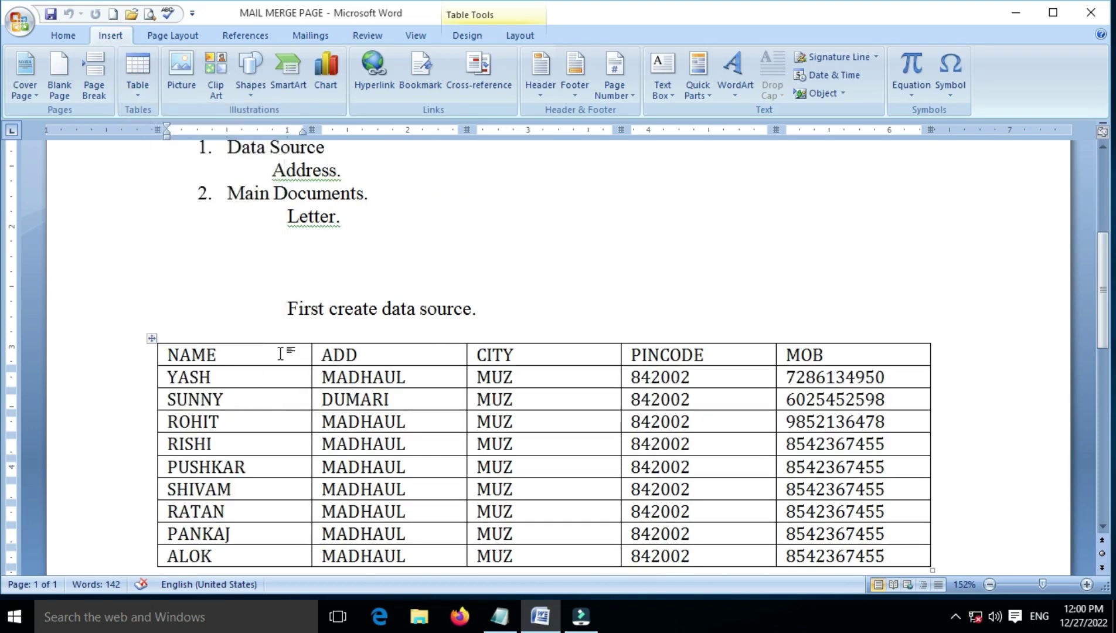
- Scroll through the notes, marking the word TO and the recipient table again
{"action": "scroll", "coordinate": [409, 371], "scroll_direction": "down", "scroll_amount": 1}
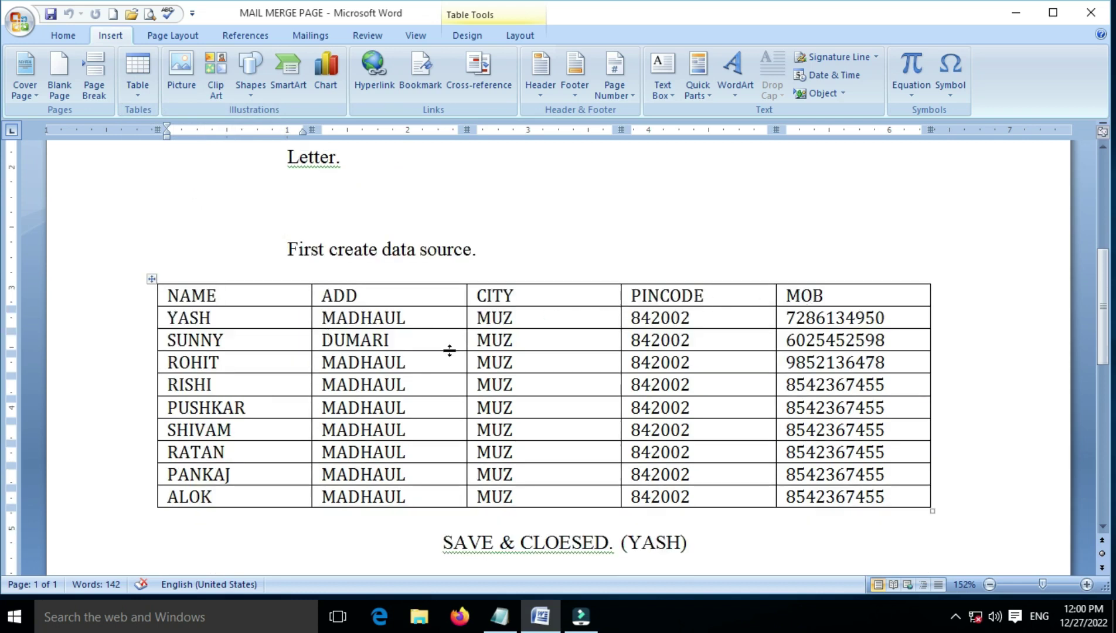
{"action": "scroll", "coordinate": [518, 430], "scroll_direction": "down", "scroll_amount": 2}
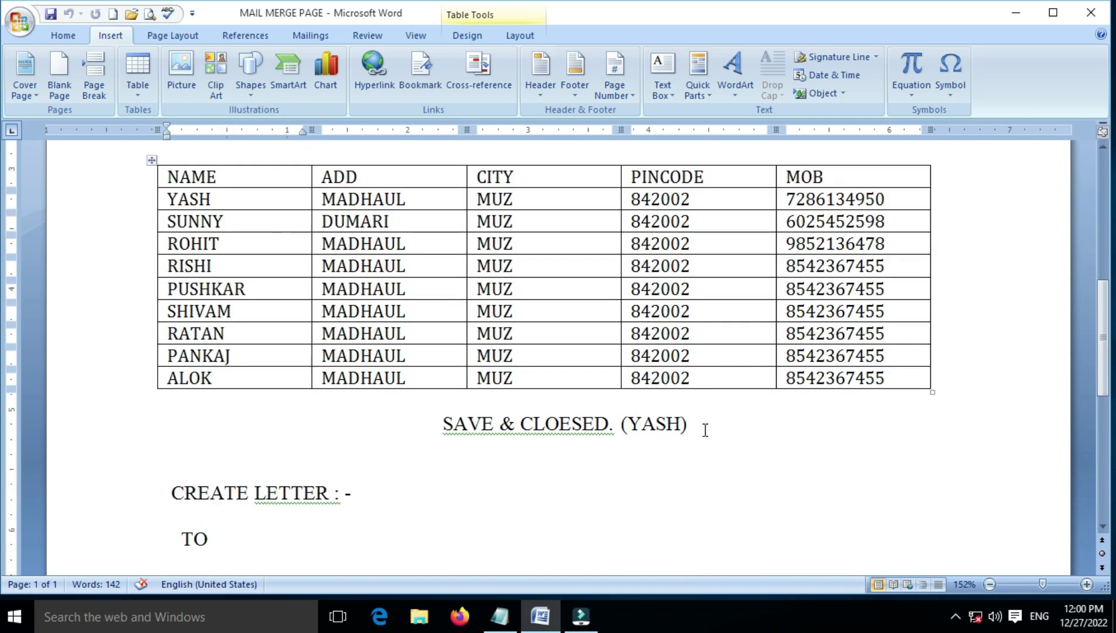
{"action": "left_click", "coordinate": [525, 359]}
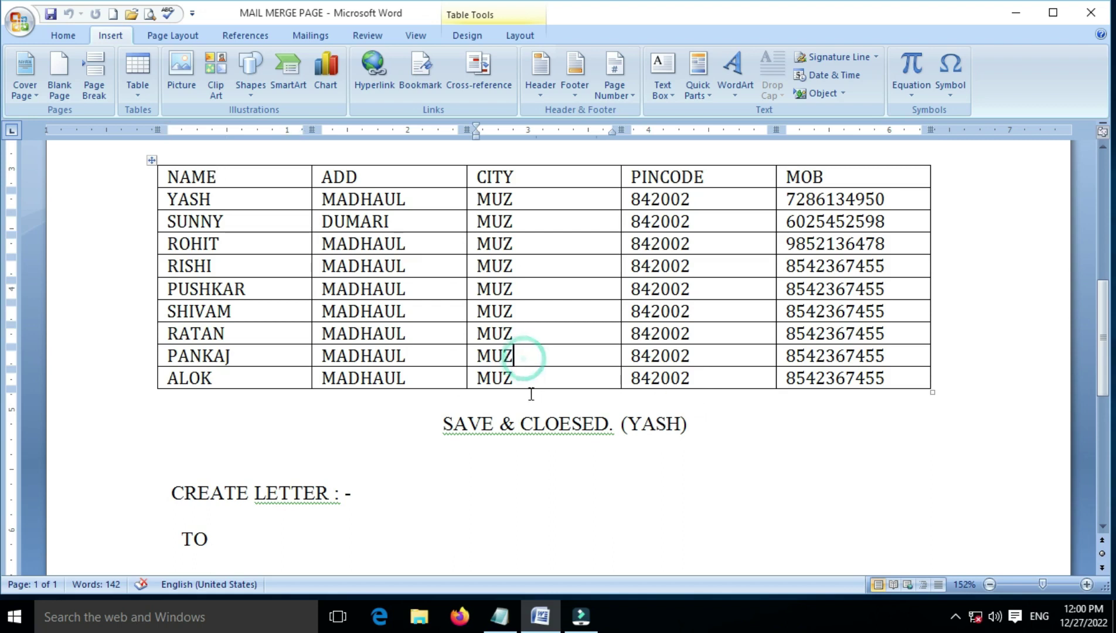
{"action": "left_click", "coordinate": [520, 395]}
{"action": "scroll", "coordinate": [521, 397], "scroll_direction": "up", "scroll_amount": 3}
{"action": "scroll", "coordinate": [522, 397], "scroll_direction": "up", "scroll_amount": 1}
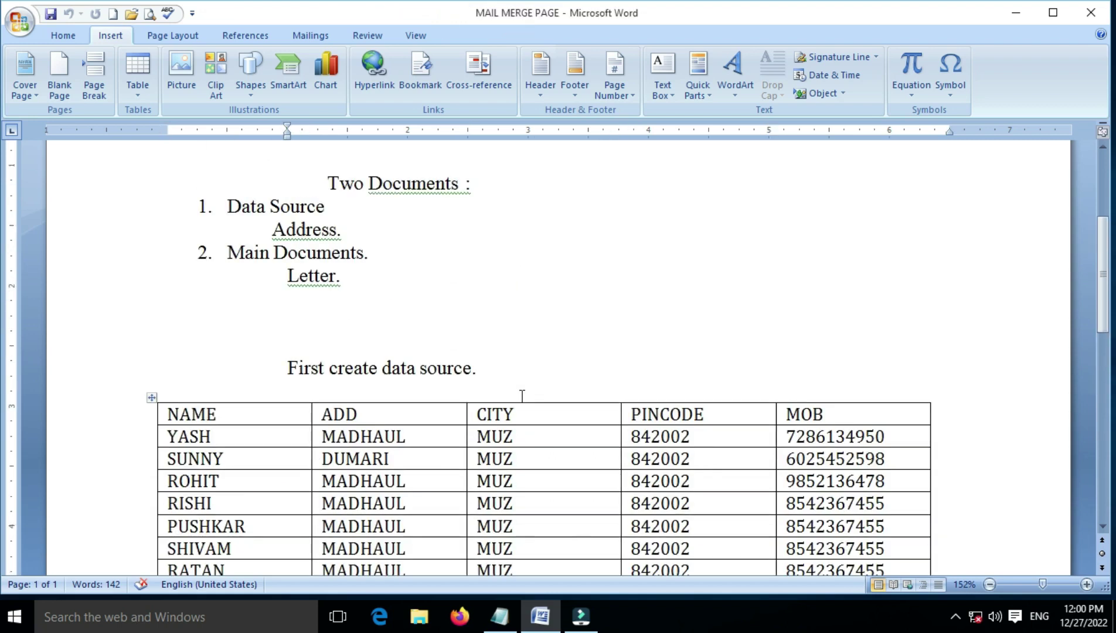
{"action": "scroll", "coordinate": [521, 392], "scroll_direction": "down", "scroll_amount": 4}
{"action": "scroll", "coordinate": [371, 334], "scroll_direction": "down", "scroll_amount": 1}
{"action": "scroll", "coordinate": [372, 334], "scroll_direction": "down", "scroll_amount": 1}
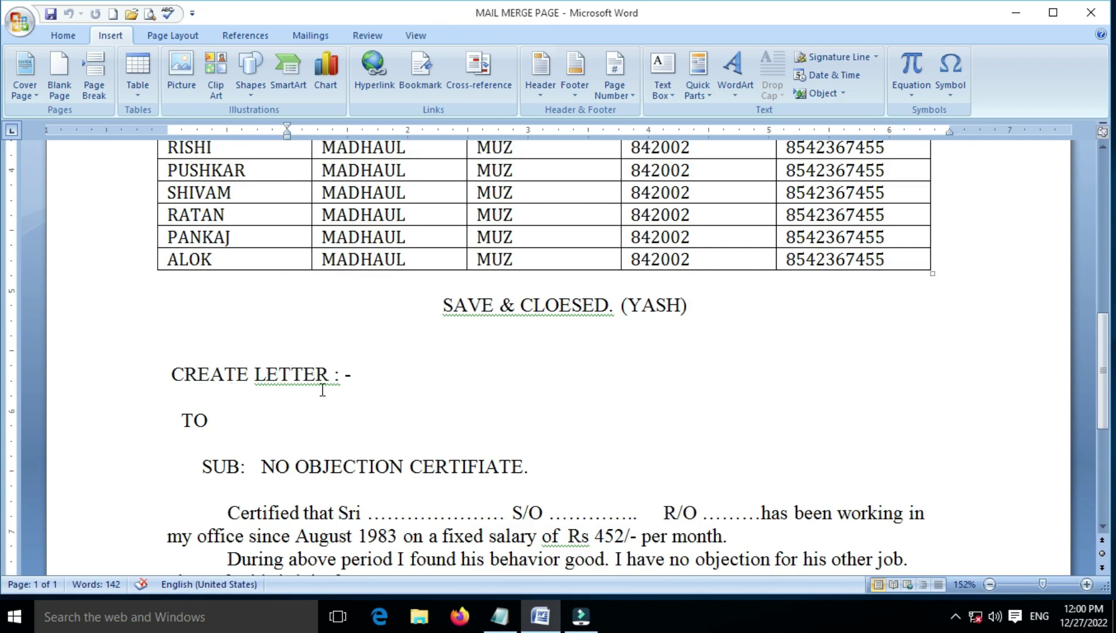
{"action": "left_click", "coordinate": [264, 416]}
{"action": "scroll", "coordinate": [373, 420], "scroll_direction": "down", "scroll_amount": 2}
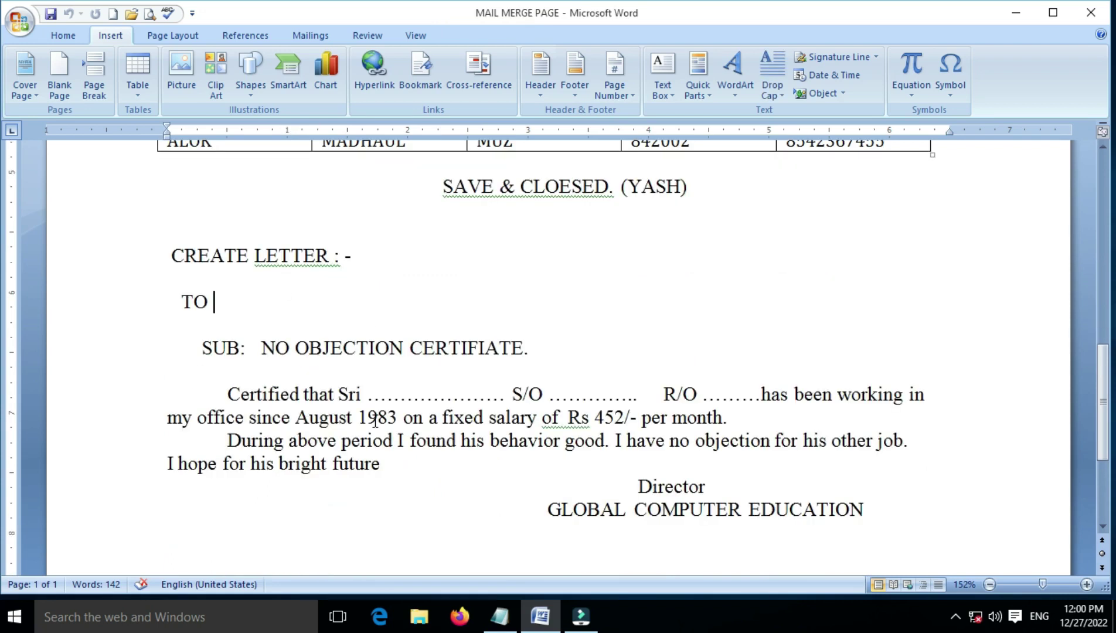
{"action": "scroll", "coordinate": [373, 421], "scroll_direction": "down", "scroll_amount": 3}
{"action": "scroll", "coordinate": [376, 421], "scroll_direction": "down", "scroll_amount": 1}
{"action": "scroll", "coordinate": [375, 421], "scroll_direction": "up", "scroll_amount": 5}
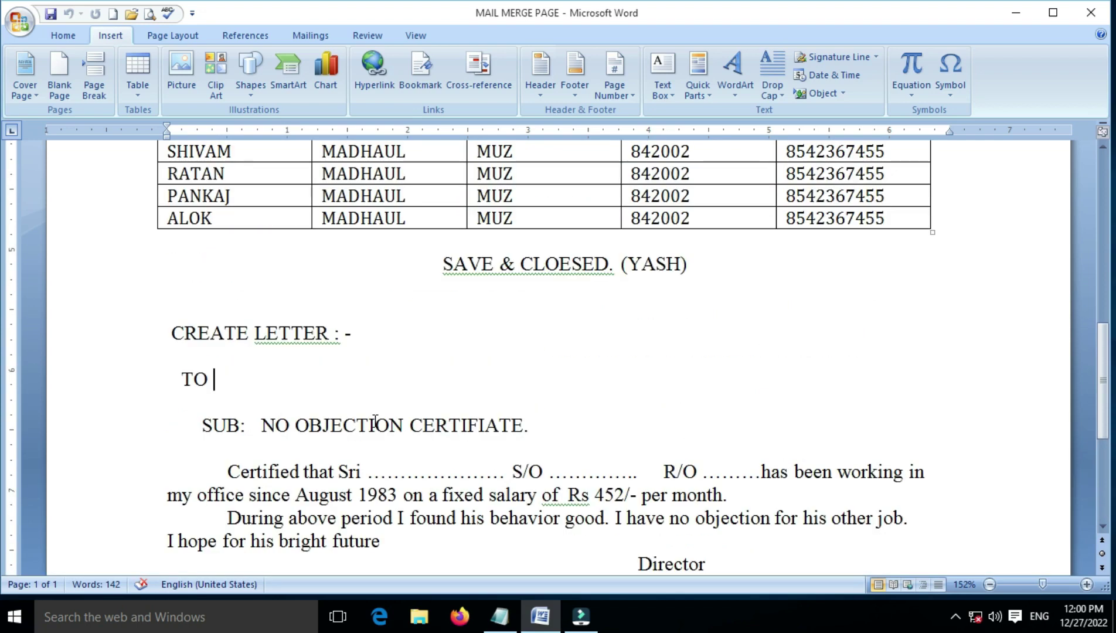
{"action": "scroll", "coordinate": [375, 421], "scroll_direction": "up", "scroll_amount": 5}
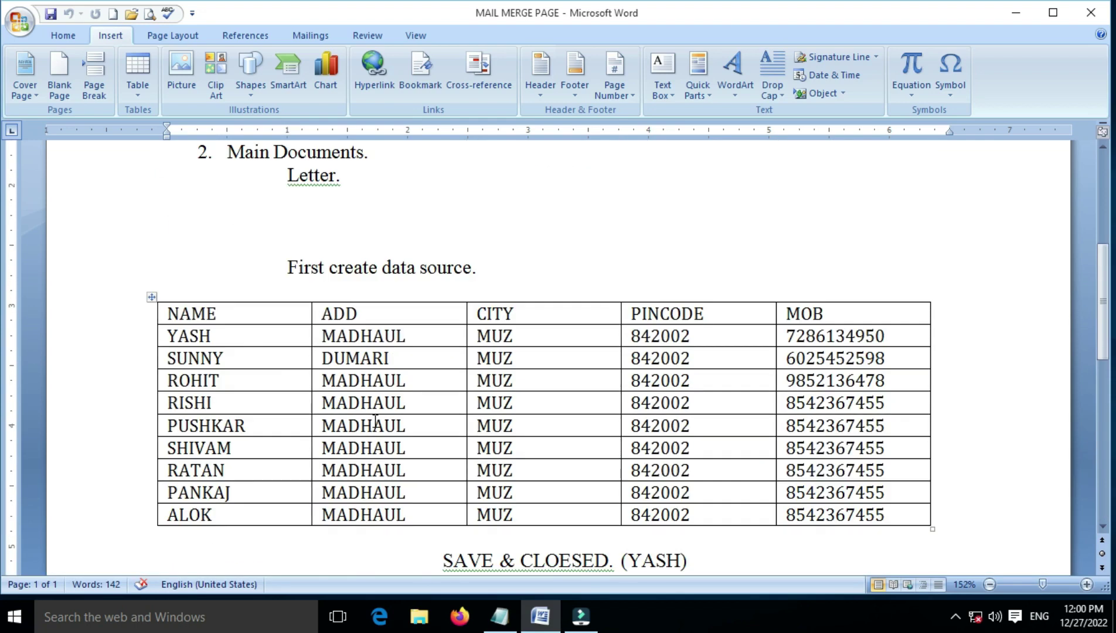
{"action": "scroll", "coordinate": [375, 421], "scroll_direction": "down", "scroll_amount": 3}
{"action": "left_click", "coordinate": [539, 225]}
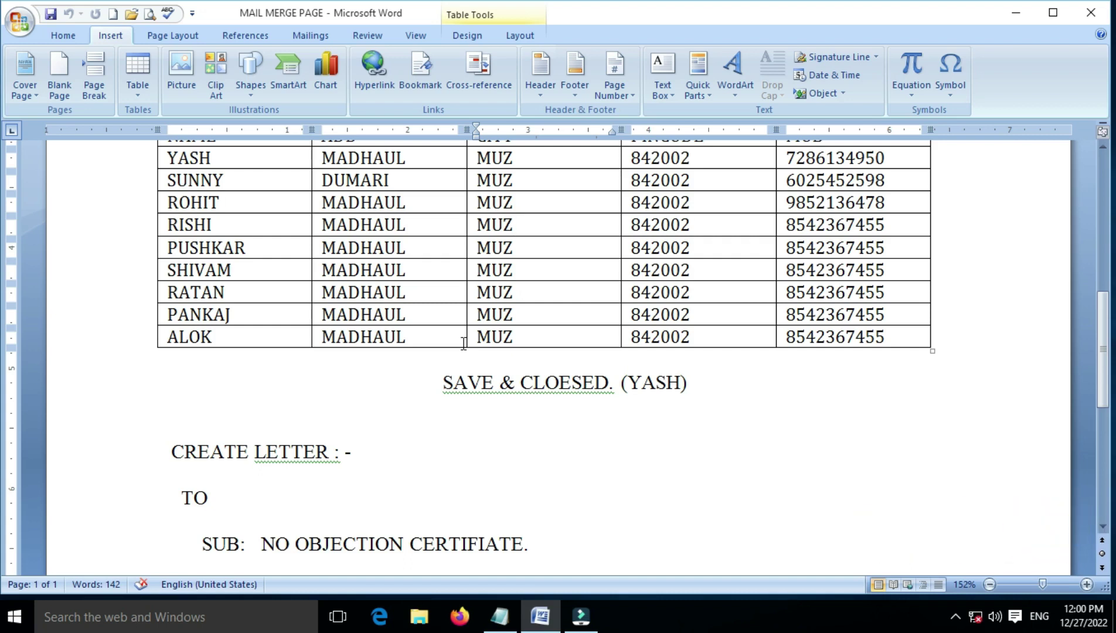
{"action": "scroll", "coordinate": [488, 330], "scroll_direction": "up", "scroll_amount": 5}
{"action": "scroll", "coordinate": [488, 330], "scroll_direction": "down", "scroll_amount": 4}
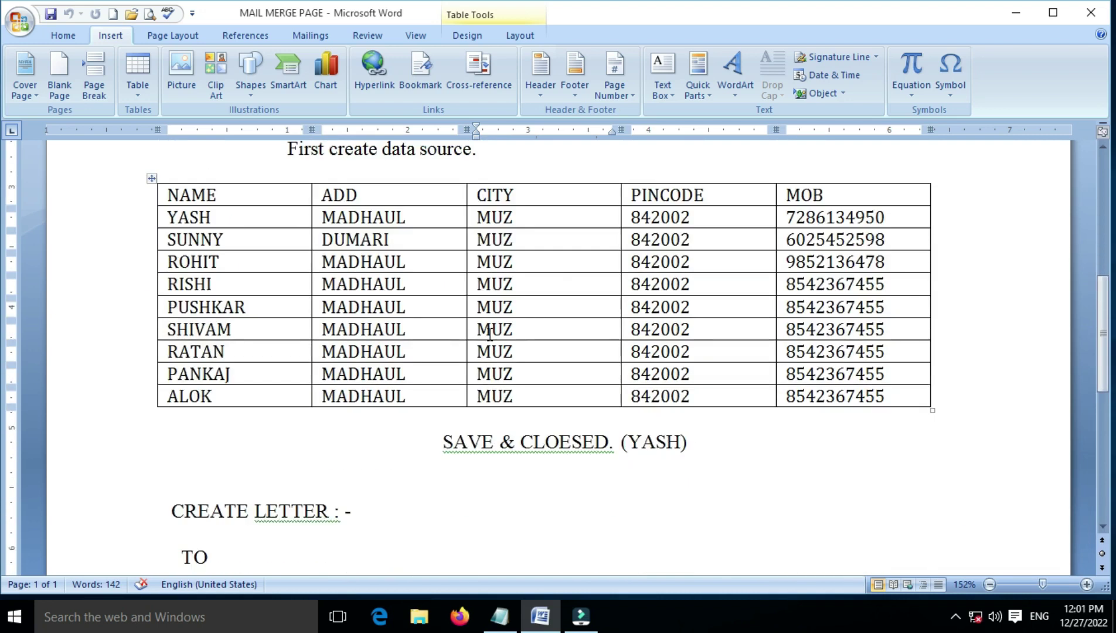
{"action": "scroll", "coordinate": [490, 335], "scroll_direction": "down", "scroll_amount": 3}
{"action": "scroll", "coordinate": [490, 335], "scroll_direction": "down", "scroll_amount": 3}
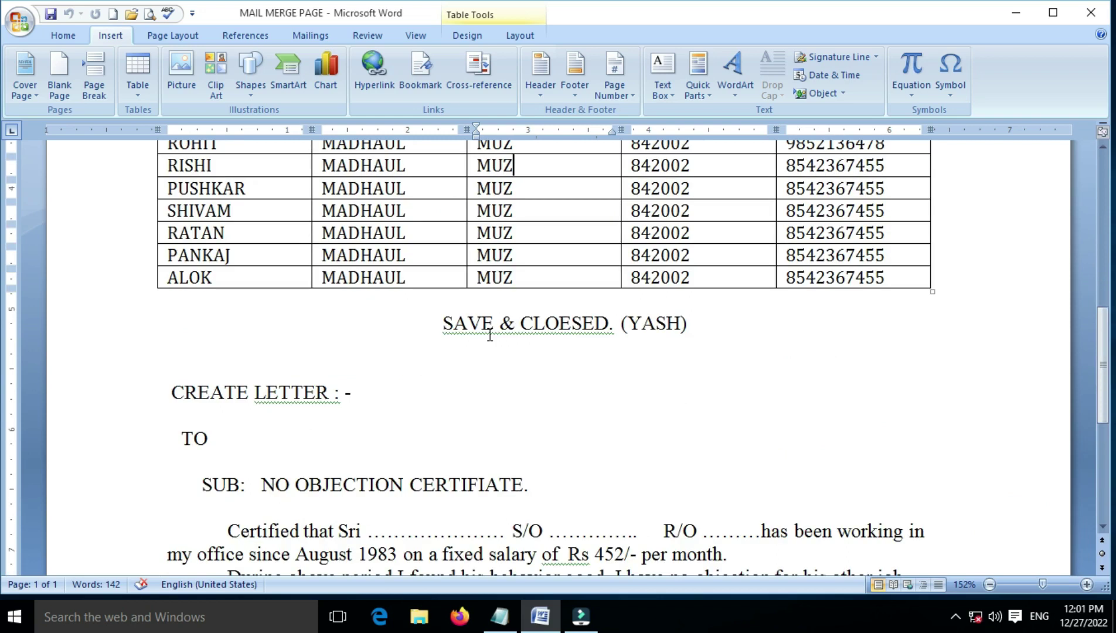
{"action": "scroll", "coordinate": [533, 366], "scroll_direction": "down", "scroll_amount": 3}
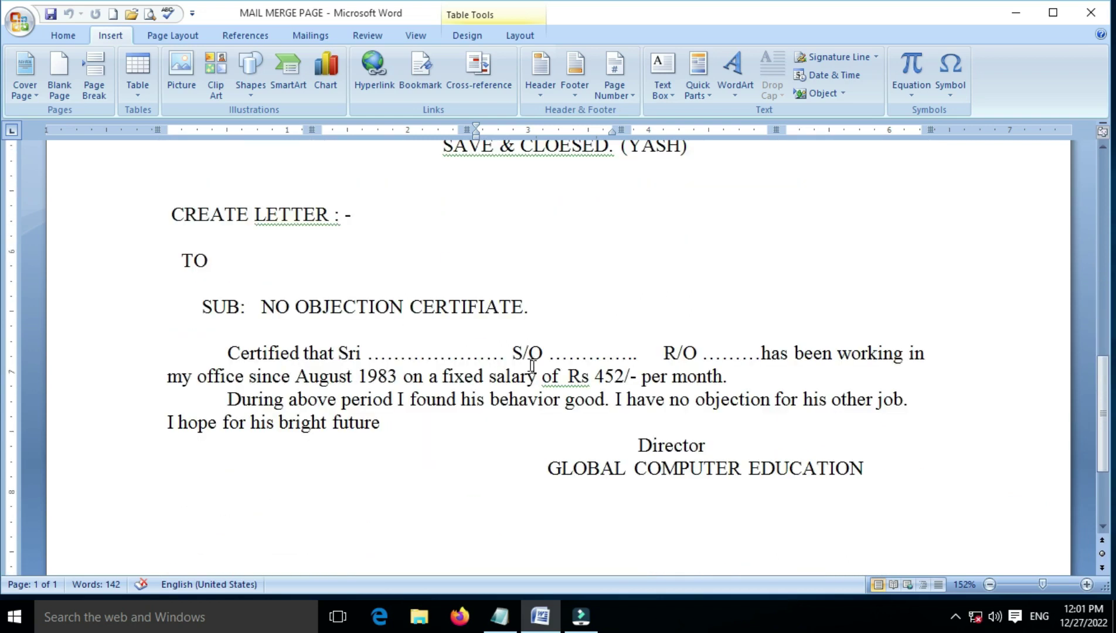
- Select the letter from TO through GLOBAL COMPUTER EDUCATION and create a new blank document
{"action": "left_click", "coordinate": [180, 259]}
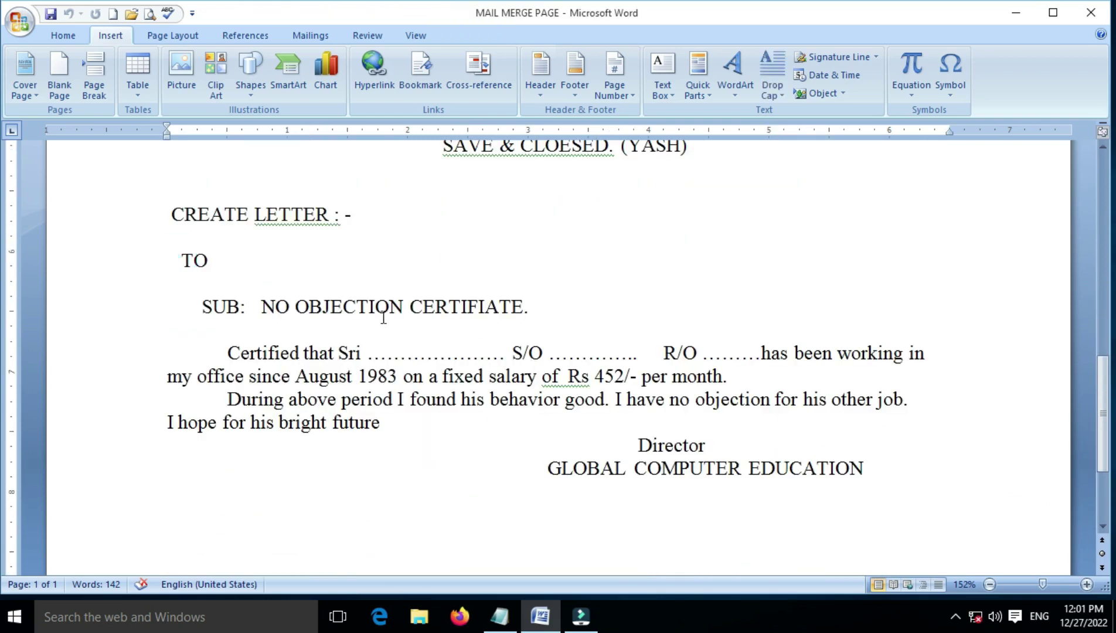
{"action": "key", "text": "shift+Down"}
{"action": "key", "text": "shift+Down"}
{"action": "key", "text": "shift+Down"}
{"action": "key", "text": "shift+Down"}
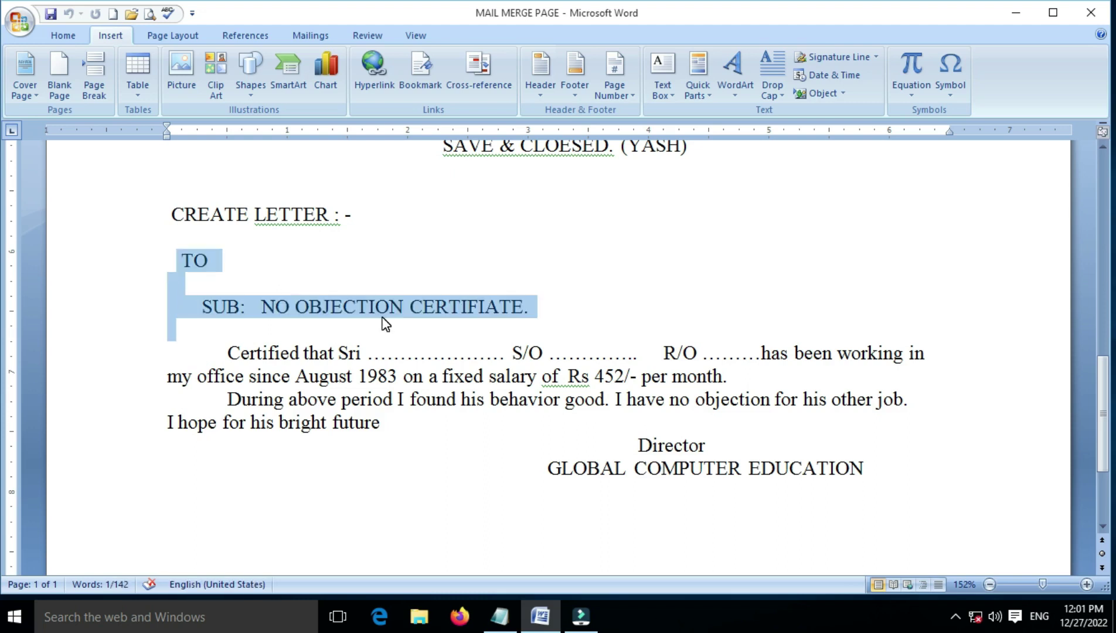
{"action": "key", "text": "shift+Down"}
{"action": "key", "text": "shift+Down"}
{"action": "key", "text": "shift+Down"}
{"action": "key", "text": "shift+Down"}
{"action": "key", "text": "shift+Right"}
{"action": "key", "text": "shift+Right"}
{"action": "key", "text": "shift+Right"}
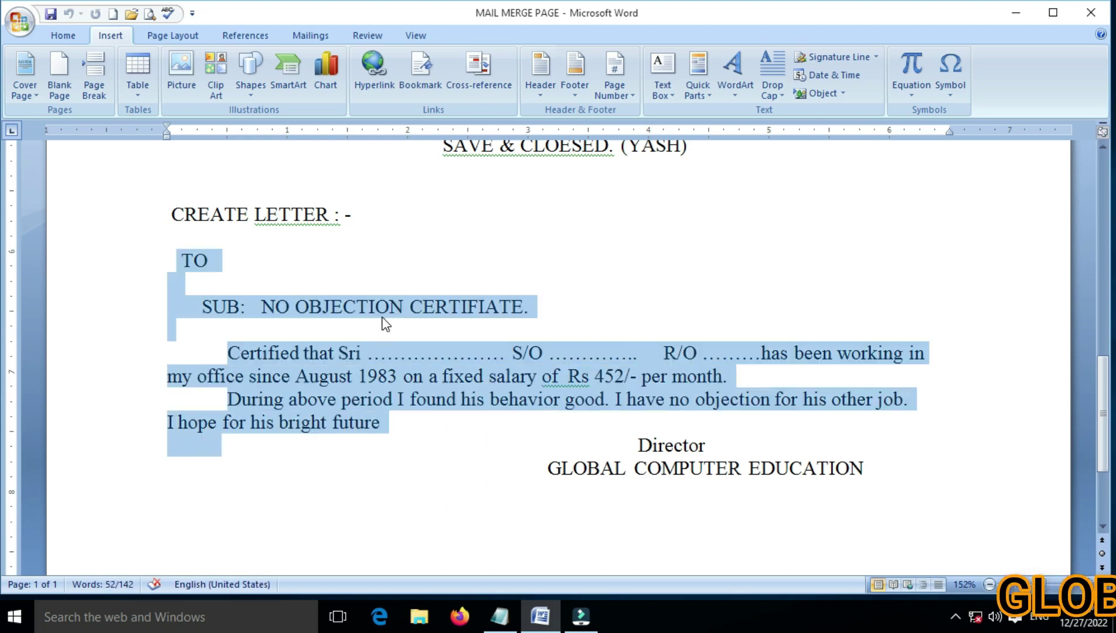
{"action": "key", "text": "shift+Right"}
{"action": "key", "text": "shift+Right"}
{"action": "key", "text": "shift+Right"}
{"action": "key", "text": "shift+Right"}
{"action": "key", "text": "shift+Right"}
{"action": "key", "text": "shift+Right"}
{"action": "key", "text": "shift+Right"}
{"action": "key", "text": "shift+Right"}
{"action": "key", "text": "shift+Right"}
{"action": "key", "text": "shift+Right"}
{"action": "key", "text": "shift+Right"}
{"action": "key", "text": "shift+Right"}
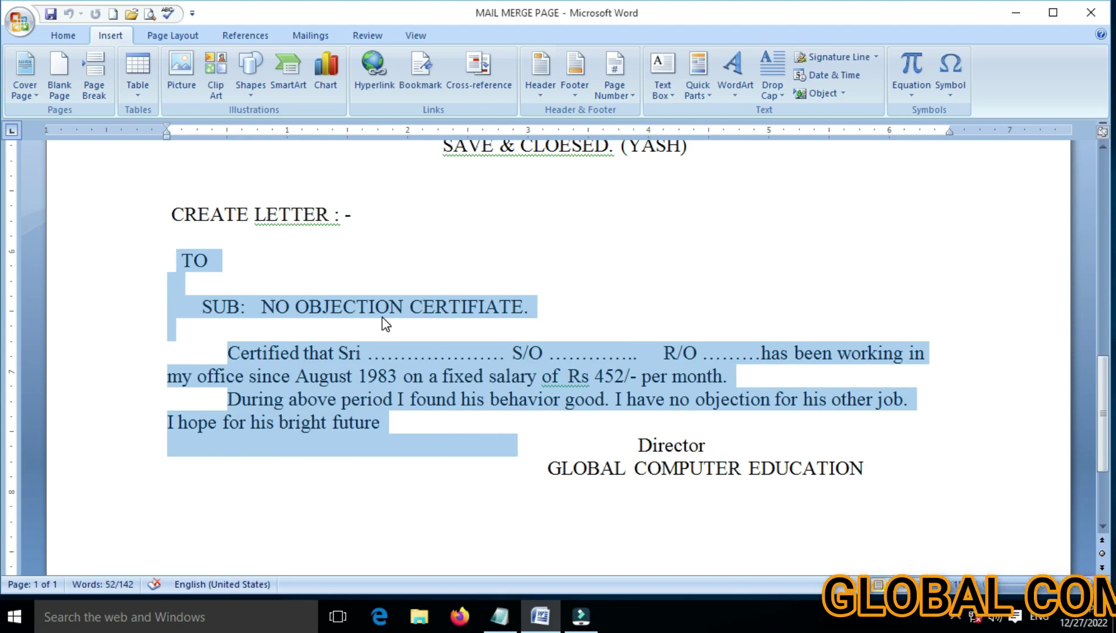
{"action": "key", "text": "shift+Right"}
{"action": "key", "text": "shift+Right"}
{"action": "key", "text": "shift+Right"}
{"action": "key", "text": "shift+Right"}
{"action": "key", "text": "shift+Right"}
{"action": "key", "text": "shift+Right"}
{"action": "key", "text": "shift+Right"}
{"action": "key", "text": "shift+Right"}
{"action": "key", "text": "shift+Right"}
{"action": "key", "text": "shift+Down"}
{"action": "key", "text": "shift+Down"}
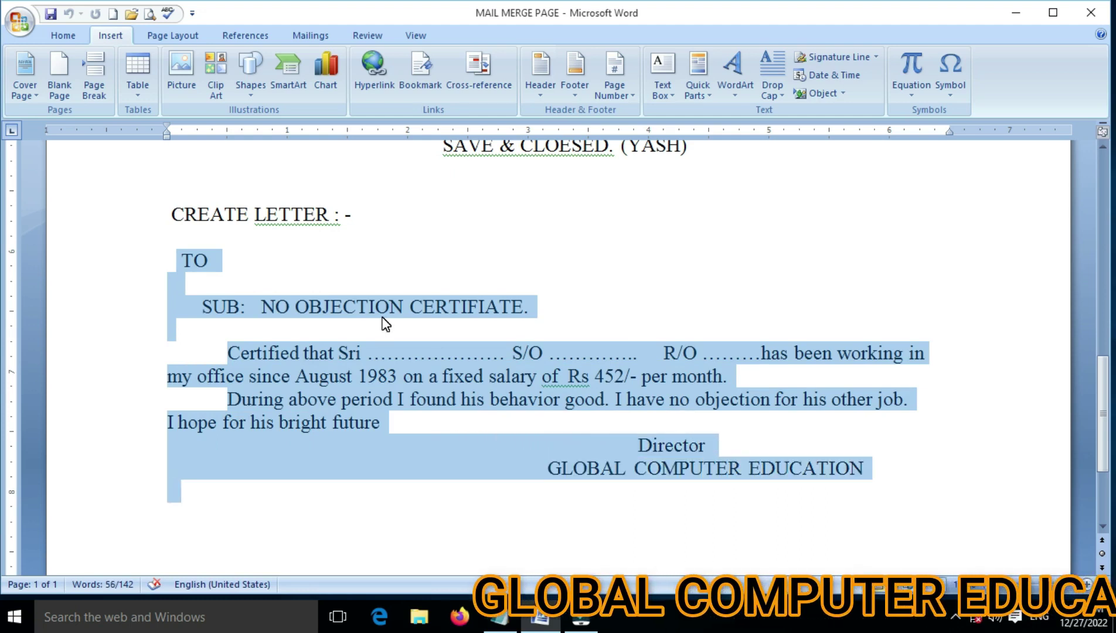
{"action": "key", "text": "shift+Up"}
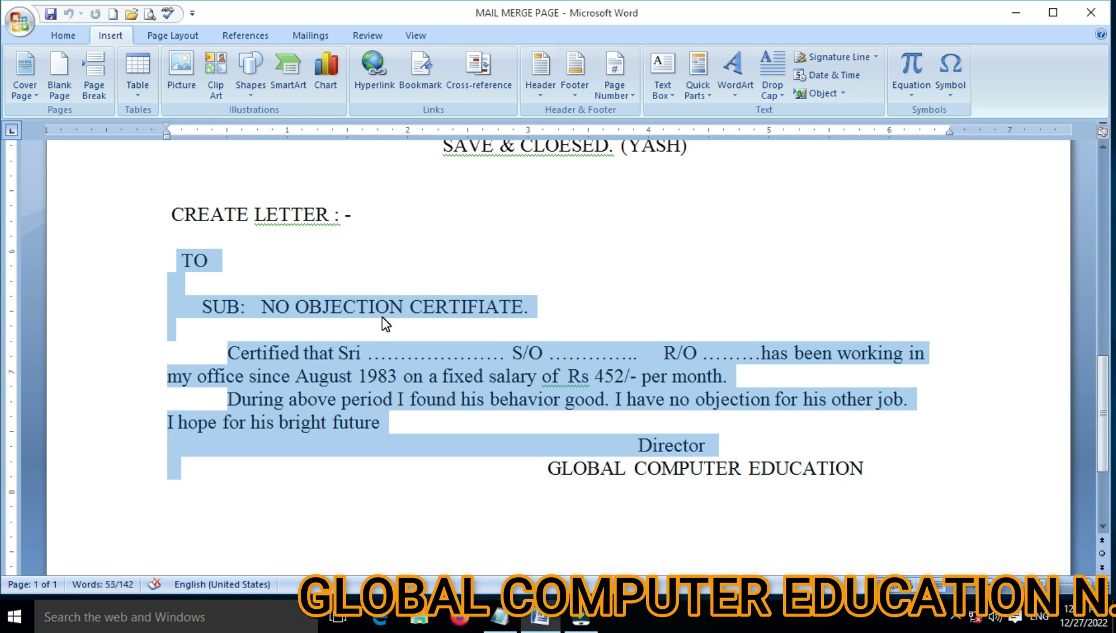
{"action": "key", "text": "shift+Down"}
{"action": "key", "text": "ctrl+c"}
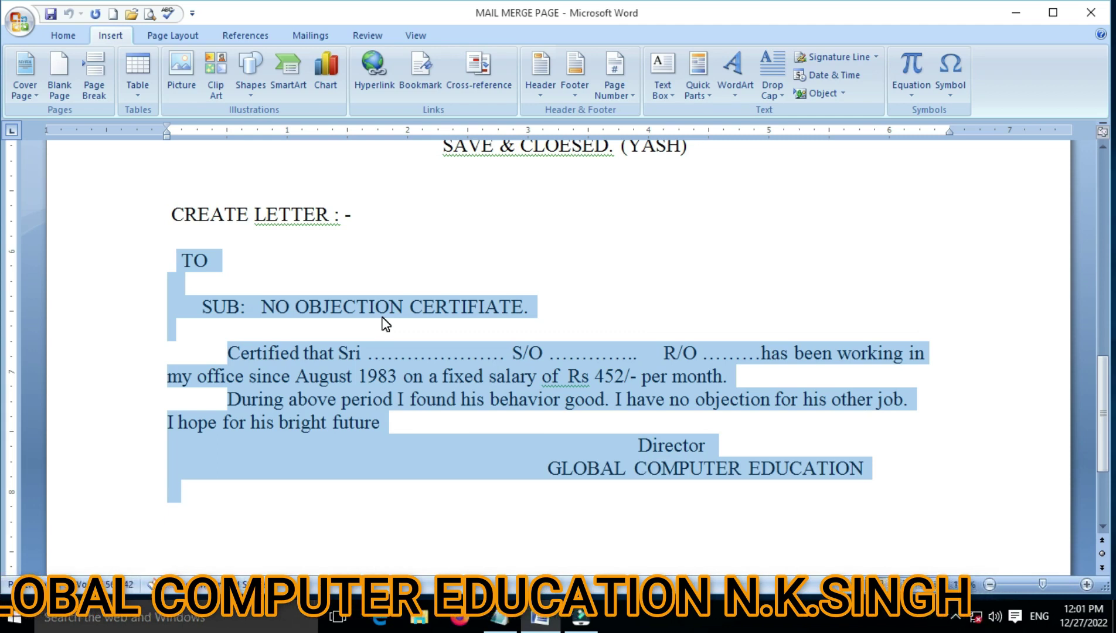
{"action": "key", "text": "ctrl+n"}
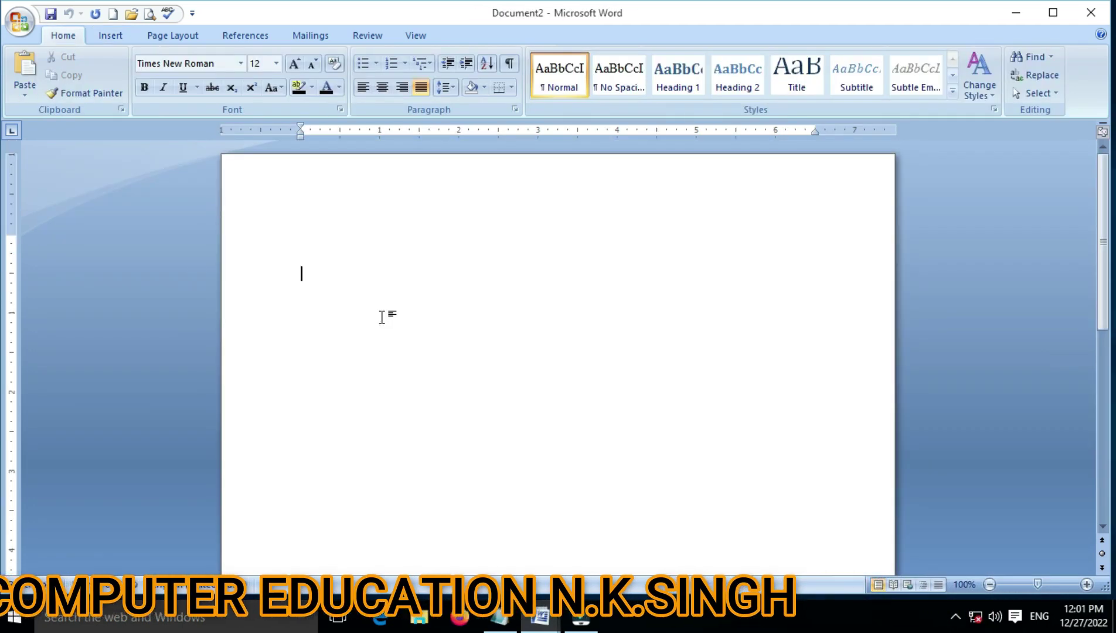
- Paste the copied letter into Document2 and zoom to page width
{"action": "key", "text": "ctrl+v"}
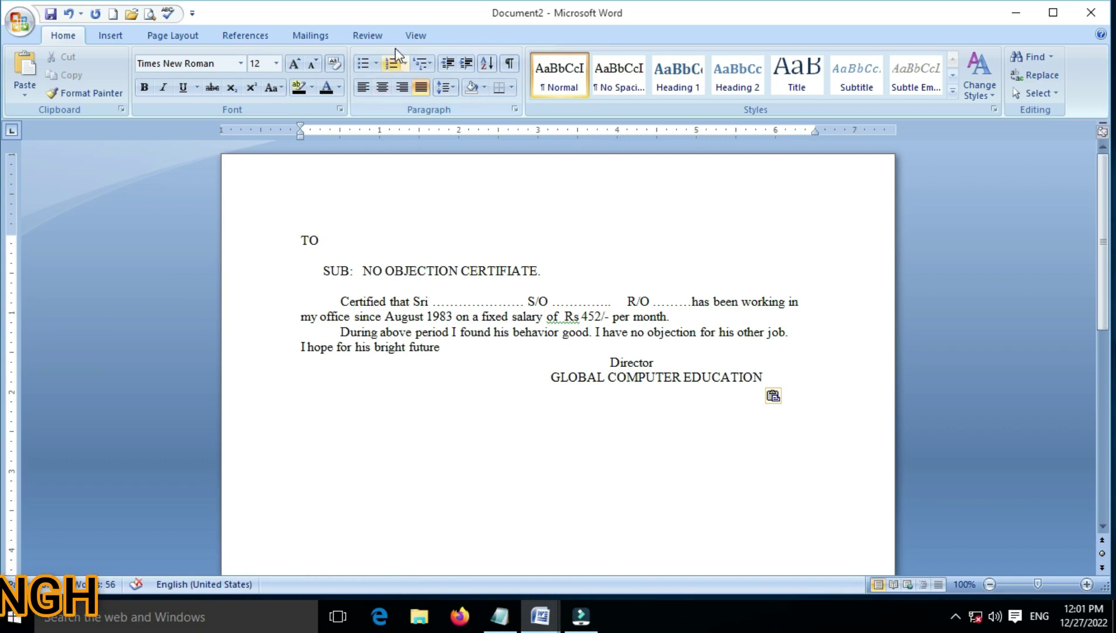
{"action": "left_click", "coordinate": [426, 35]}
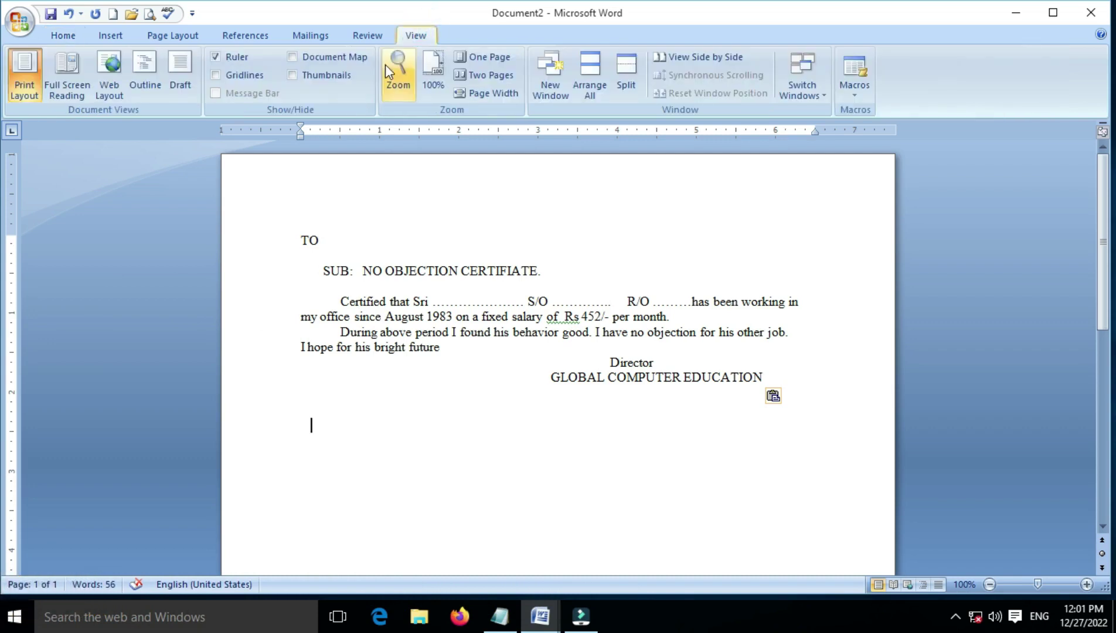
{"action": "left_click", "coordinate": [497, 95]}
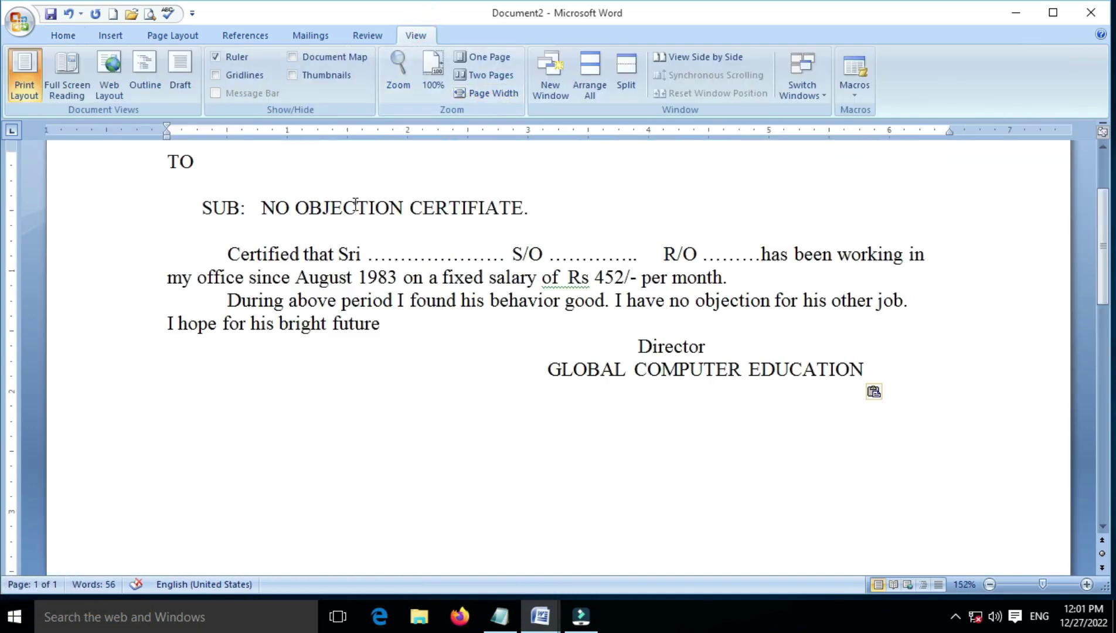
{"action": "scroll", "coordinate": [355, 204], "scroll_direction": "up", "scroll_amount": 3}
- Insert an empty line after TO and bring up the Mailings commands
{"action": "left_click", "coordinate": [226, 314]}
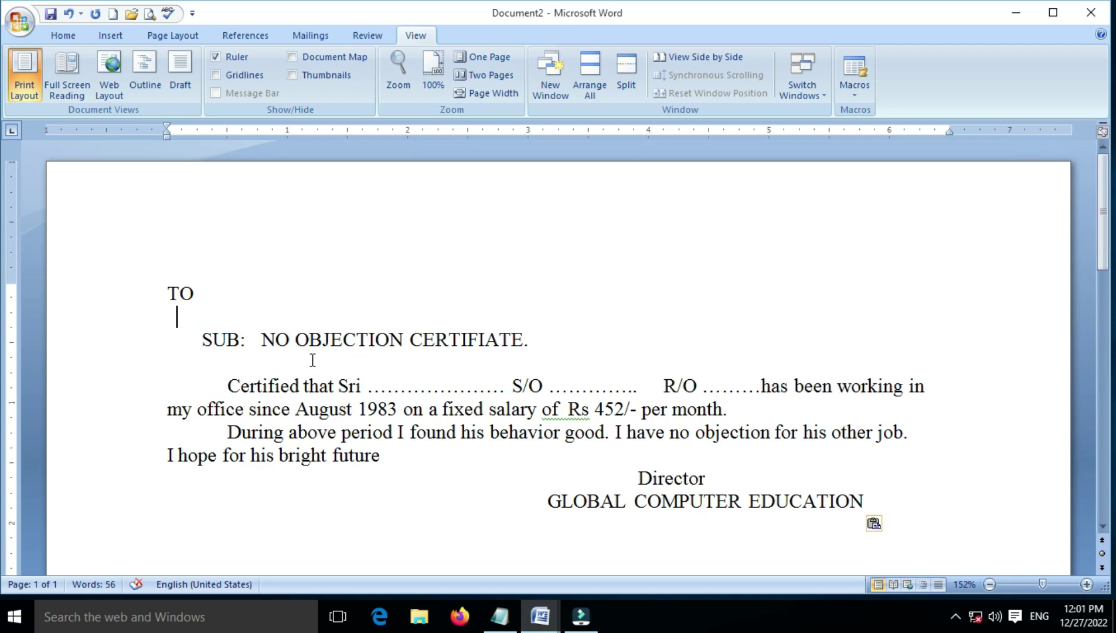
{"action": "left_click", "coordinate": [209, 295]}
{"action": "key", "text": "Return"}
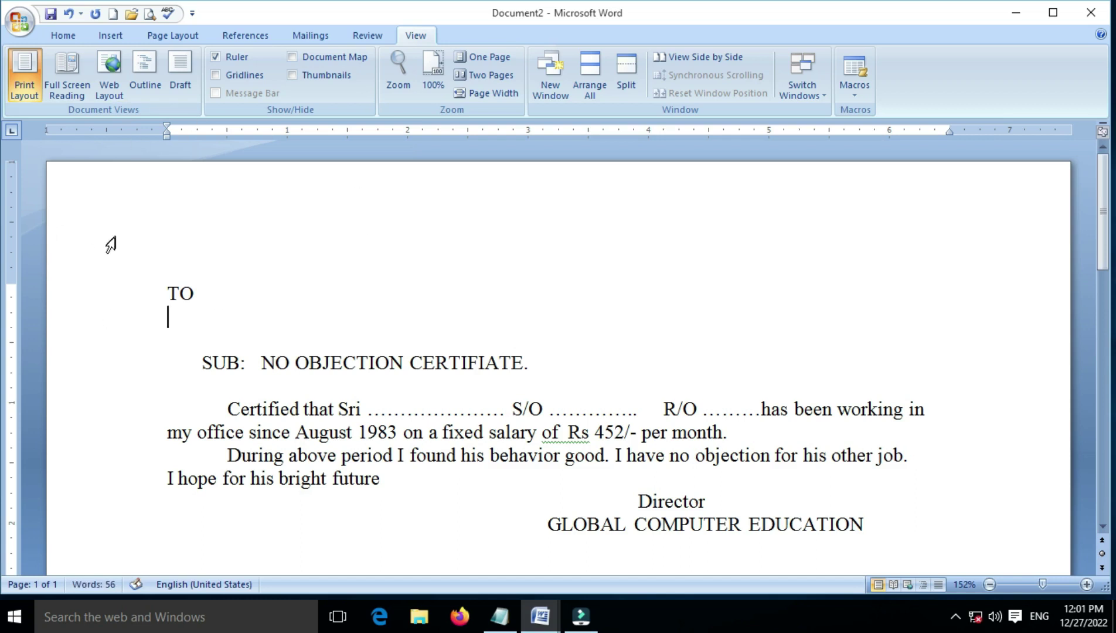
{"action": "left_click", "coordinate": [302, 38]}
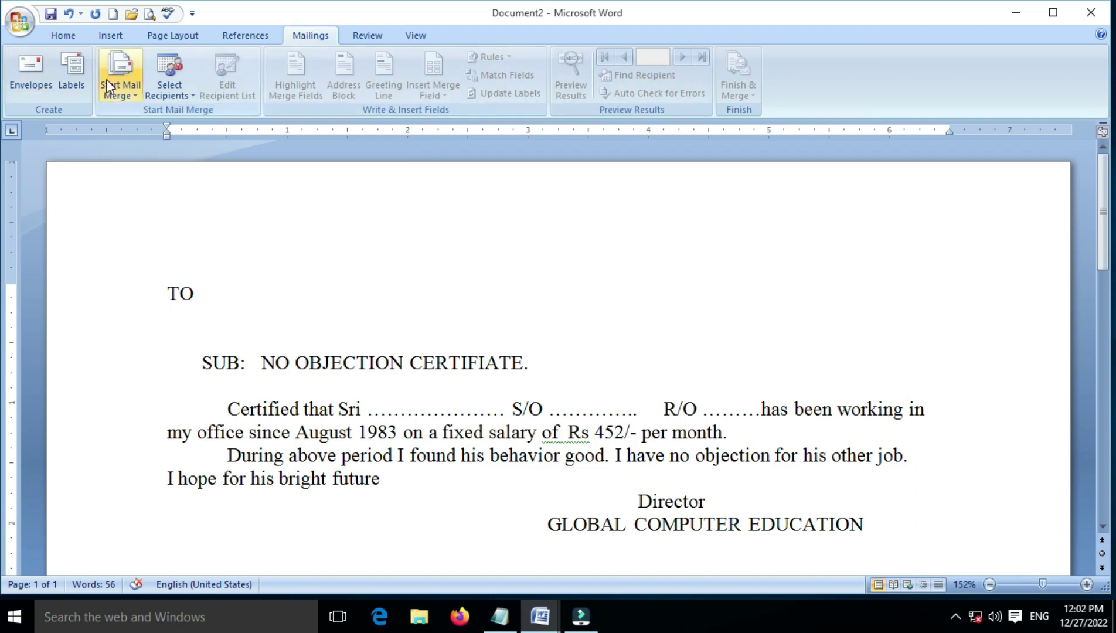
- Make the document a Letters mail merge and choose Use Existing List for recipients
{"action": "left_click", "coordinate": [134, 95]}
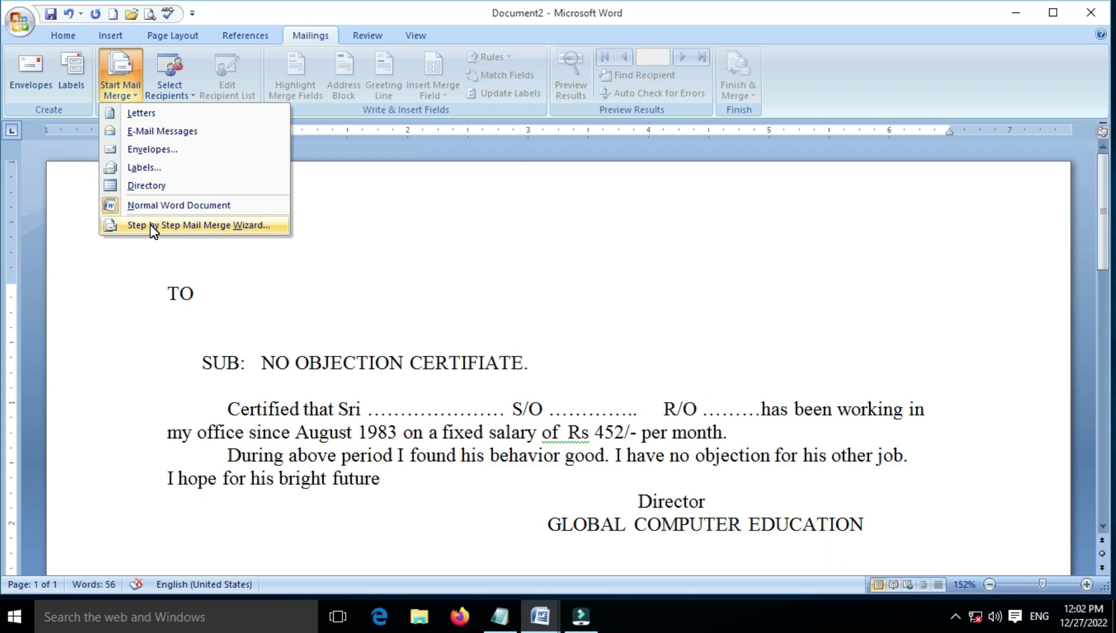
{"action": "left_click", "coordinate": [143, 115]}
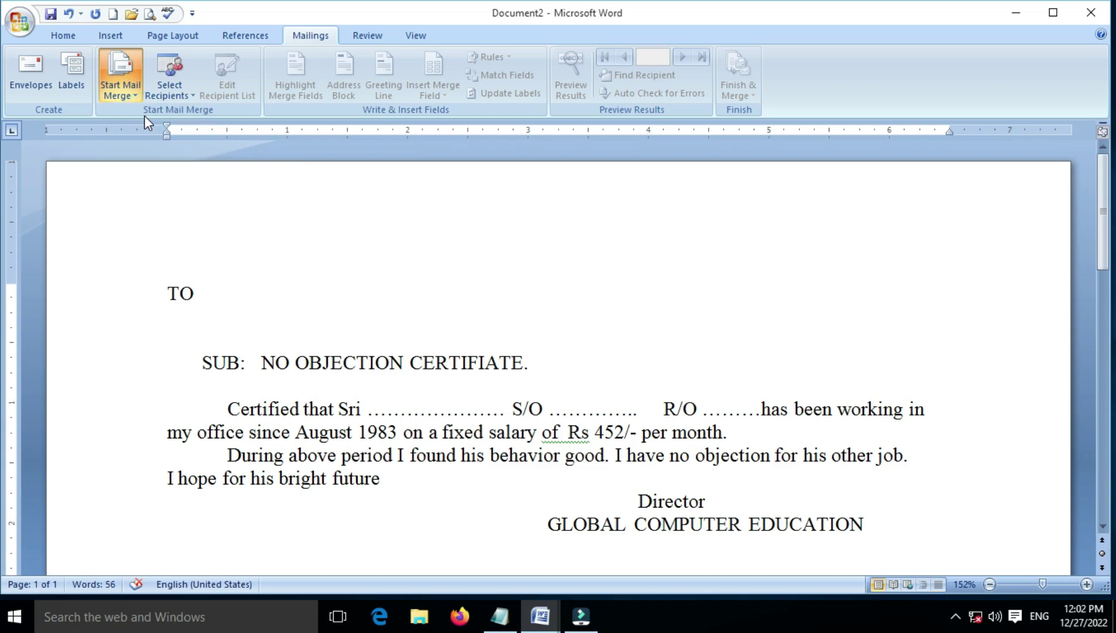
{"action": "left_click", "coordinate": [187, 101]}
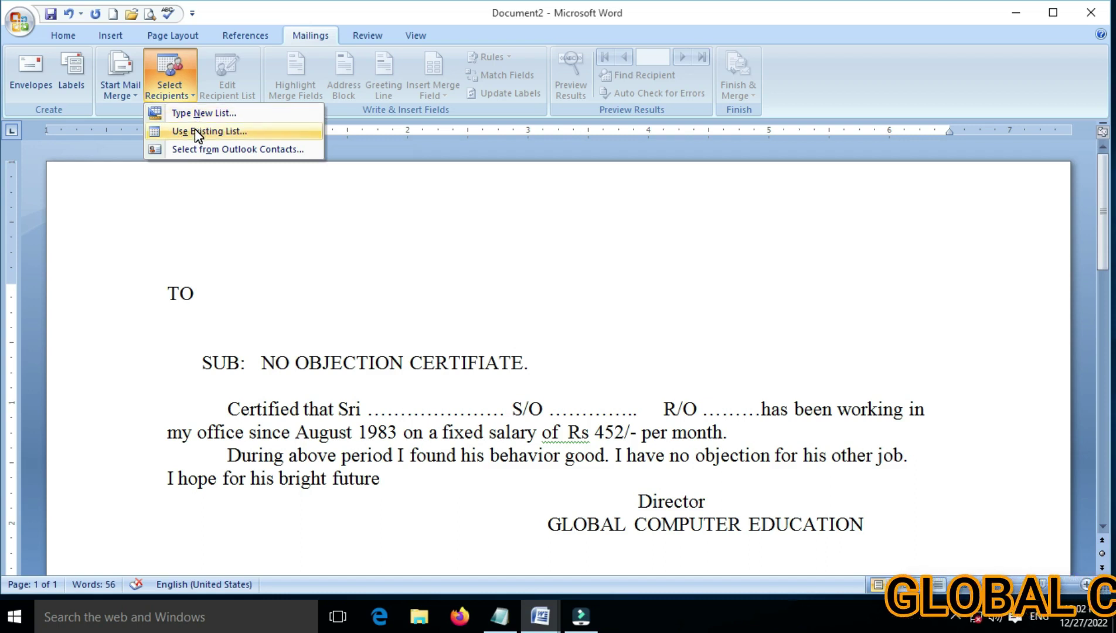
{"action": "left_click", "coordinate": [245, 132]}
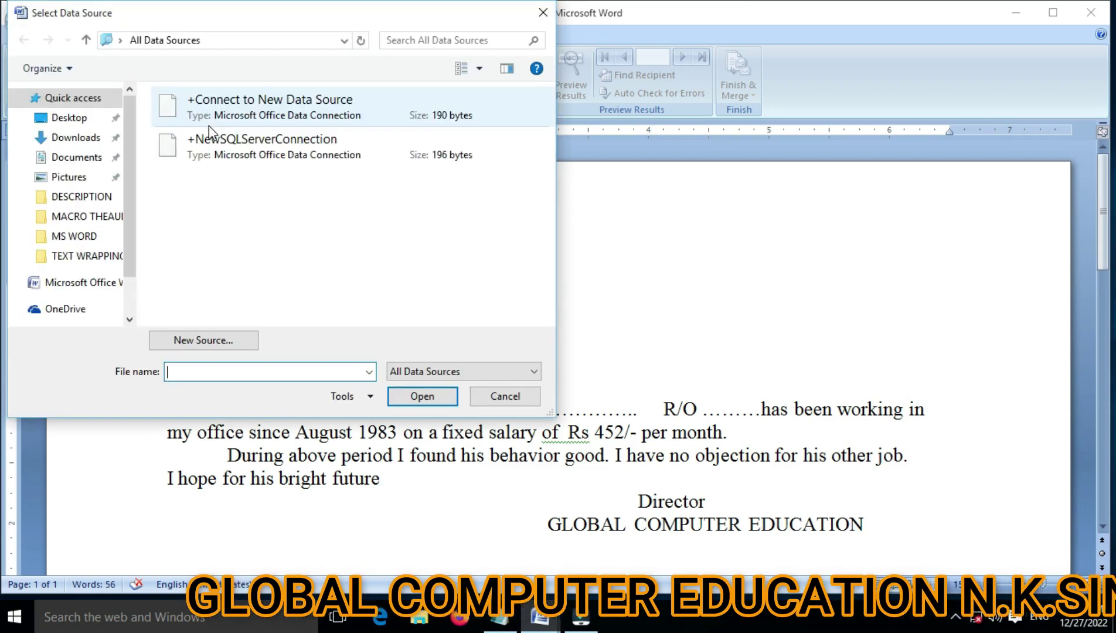
- Pick the recipient list file in the Documents folder and open it as the data source
{"action": "left_click", "coordinate": [91, 165]}
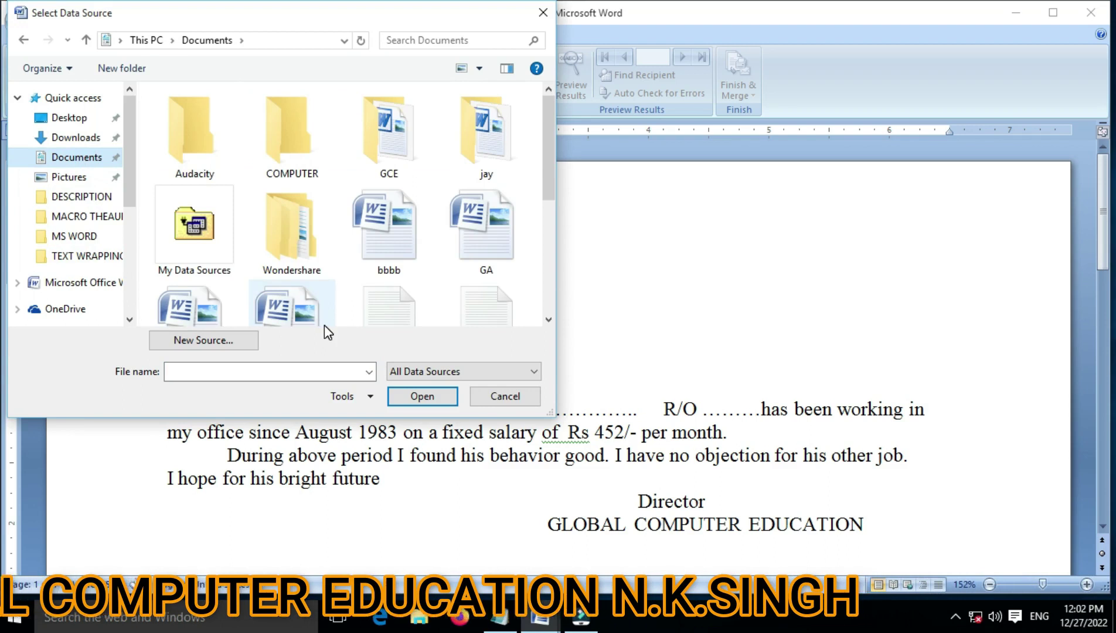
{"action": "scroll", "coordinate": [325, 324], "scroll_direction": "down", "scroll_amount": 3}
{"action": "scroll", "coordinate": [324, 315], "scroll_direction": "down", "scroll_amount": 2}
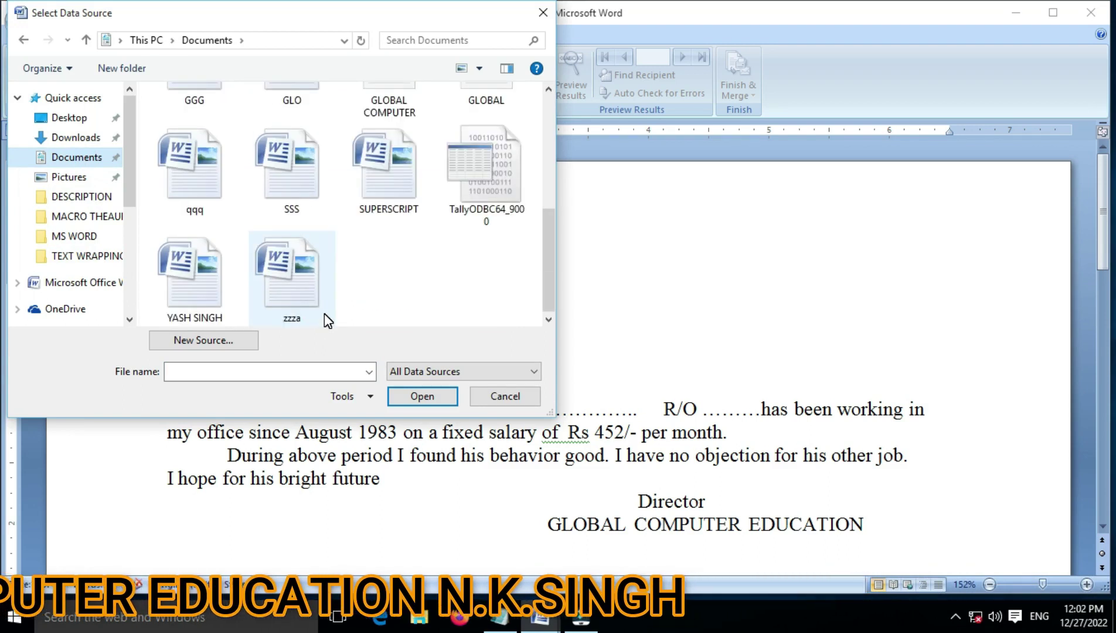
{"action": "left_click", "coordinate": [207, 290]}
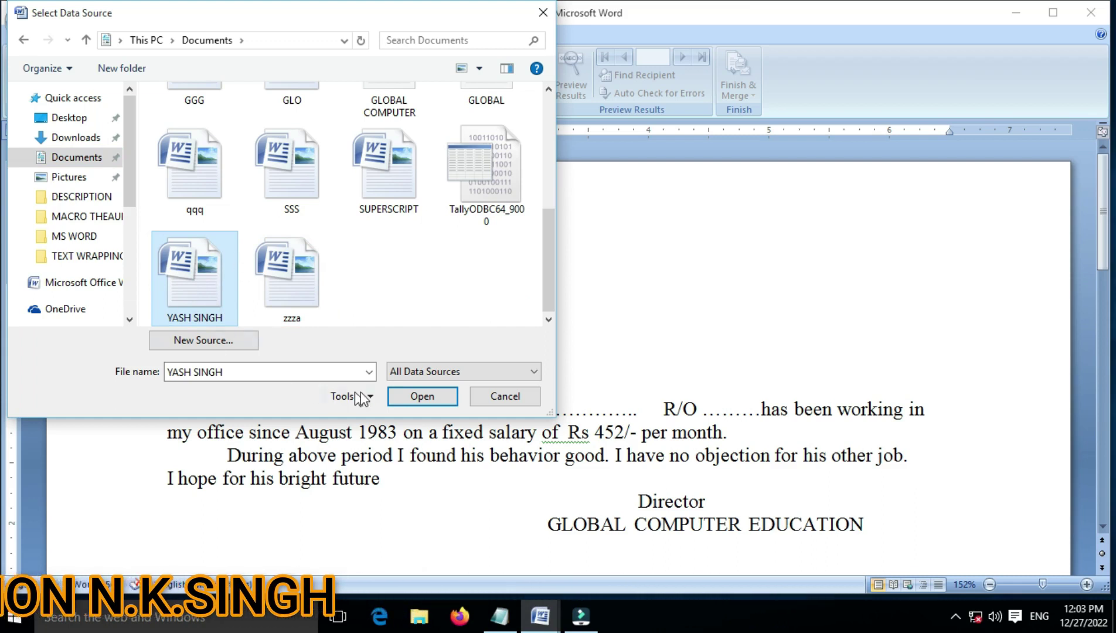
{"action": "left_click", "coordinate": [424, 396]}
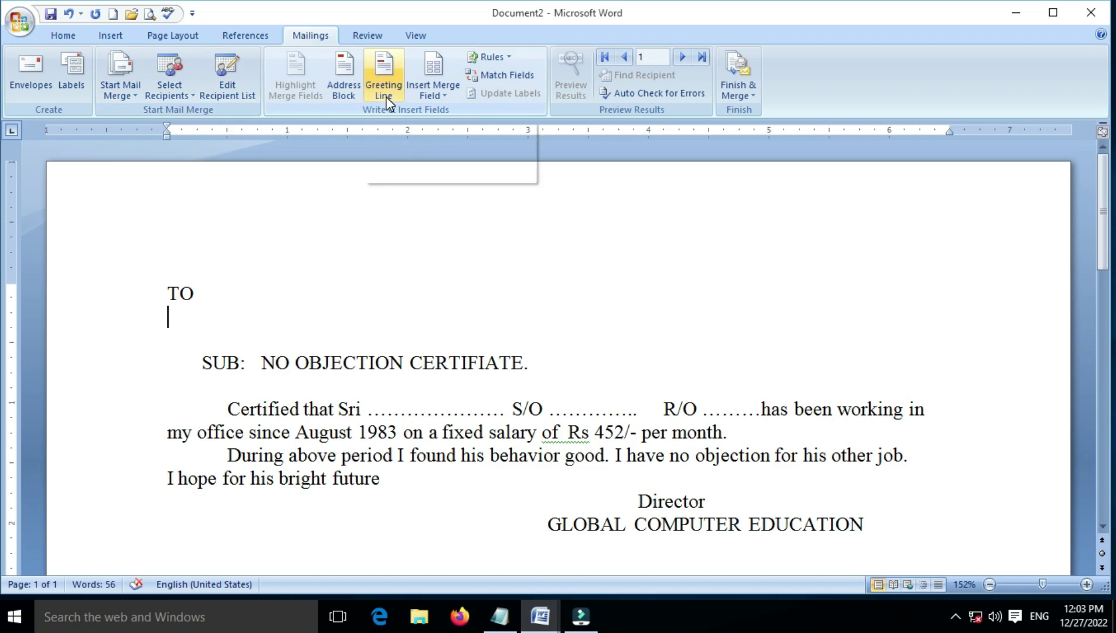
- Insert the NAME, ADD and CITY_ merge fields on separate lines beneath TO
{"action": "left_click", "coordinate": [443, 98]}
{"action": "left_click", "coordinate": [444, 107]}
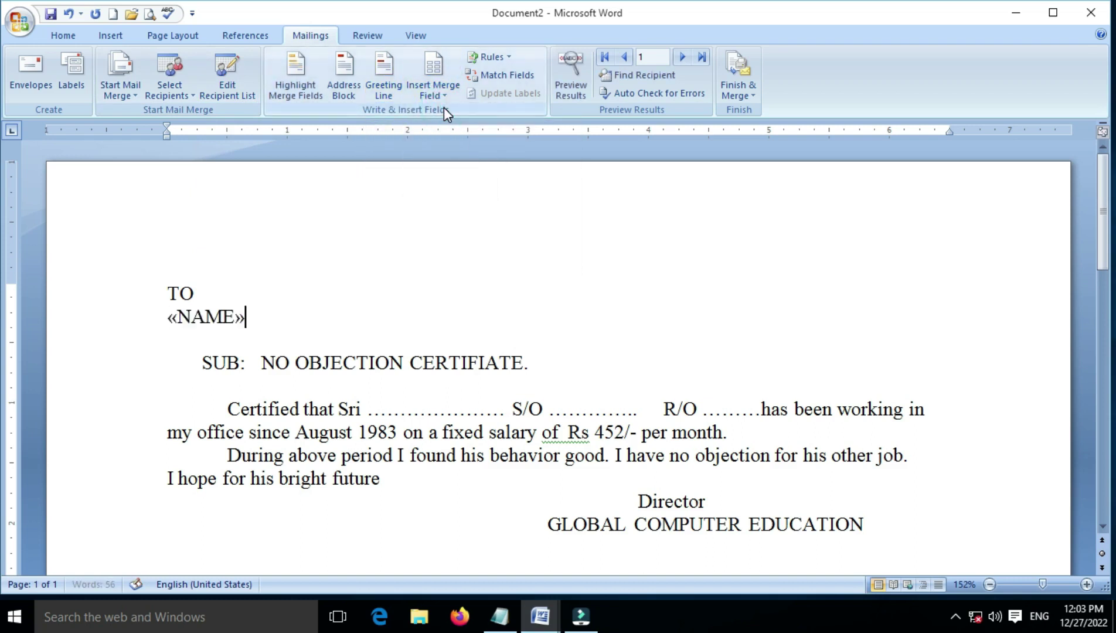
{"action": "key", "text": "Return"}
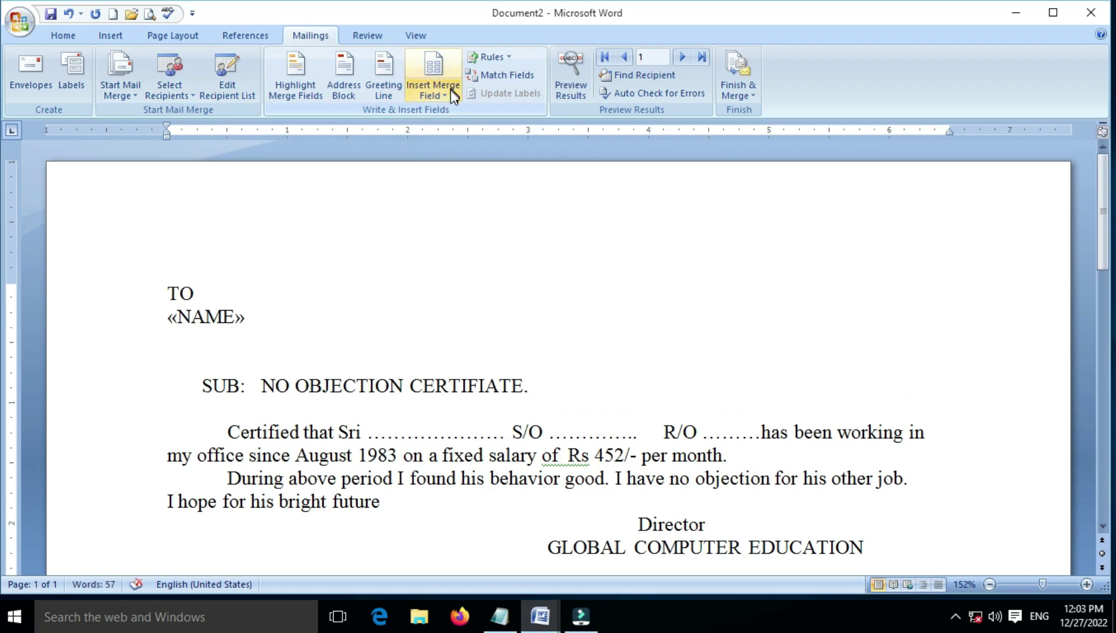
{"action": "left_click", "coordinate": [450, 92]}
{"action": "left_click", "coordinate": [450, 125]}
{"action": "key", "text": "Return"}
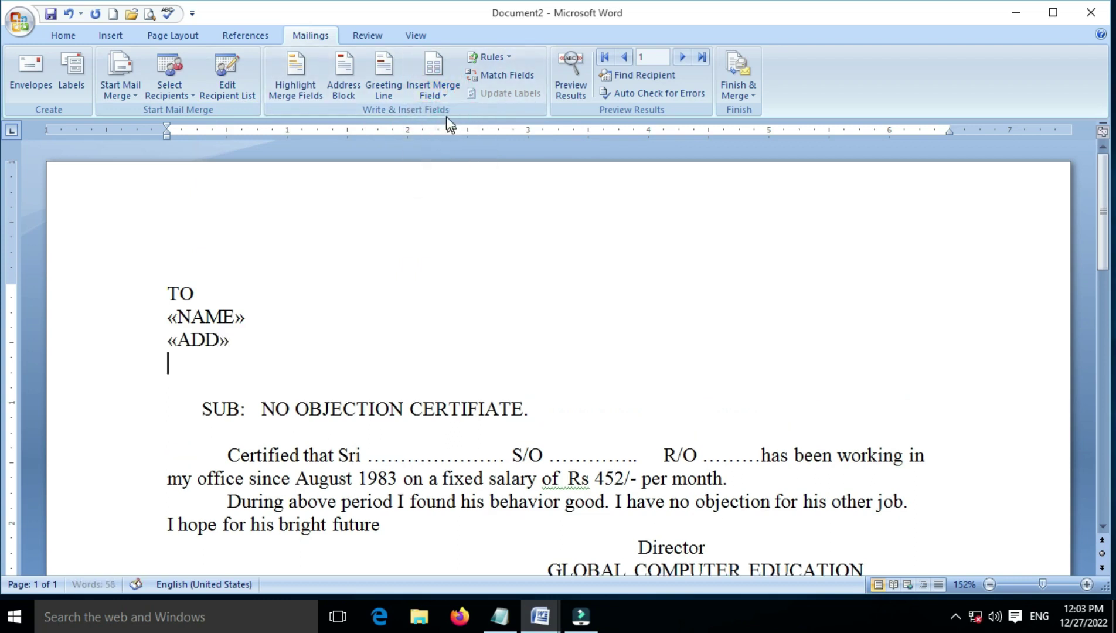
{"action": "left_click", "coordinate": [438, 93]}
{"action": "left_click", "coordinate": [452, 144]}
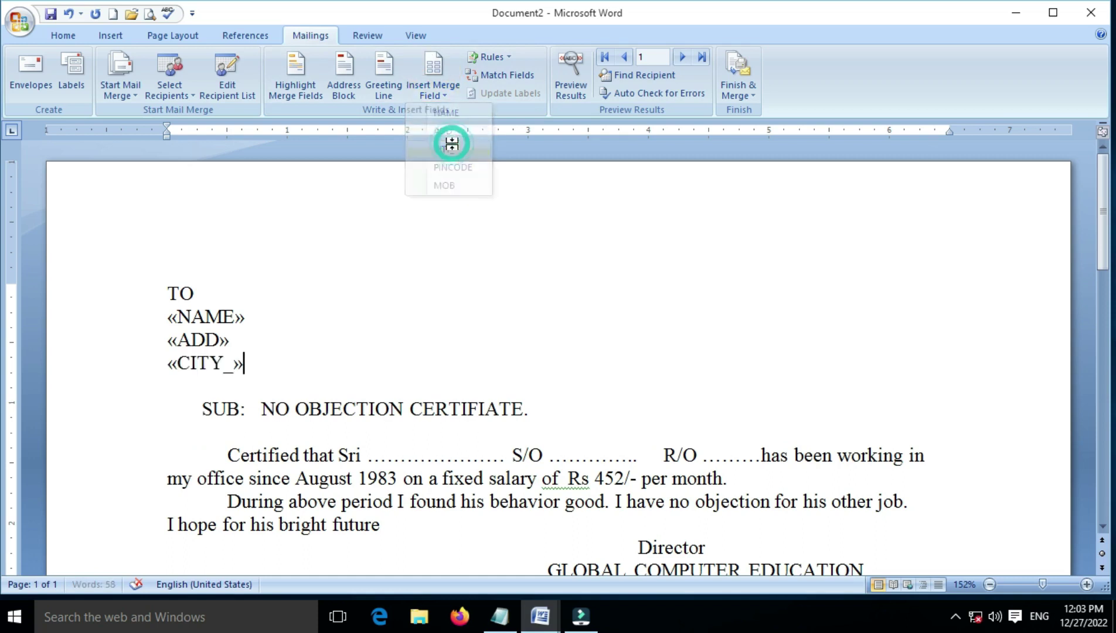
{"action": "key", "text": "Return"}
- Add the PINCODE and MOB merge fields below CITY_, then return to the NAME line
{"action": "left_click", "coordinate": [452, 97]}
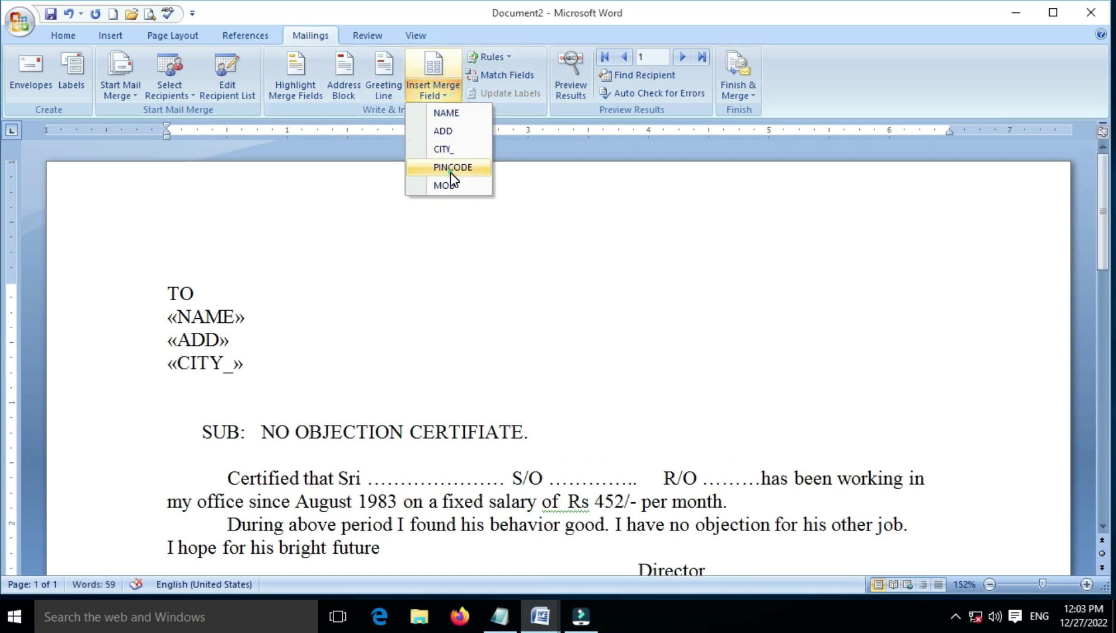
{"action": "left_click", "coordinate": [452, 168]}
{"action": "left_click", "coordinate": [452, 103]}
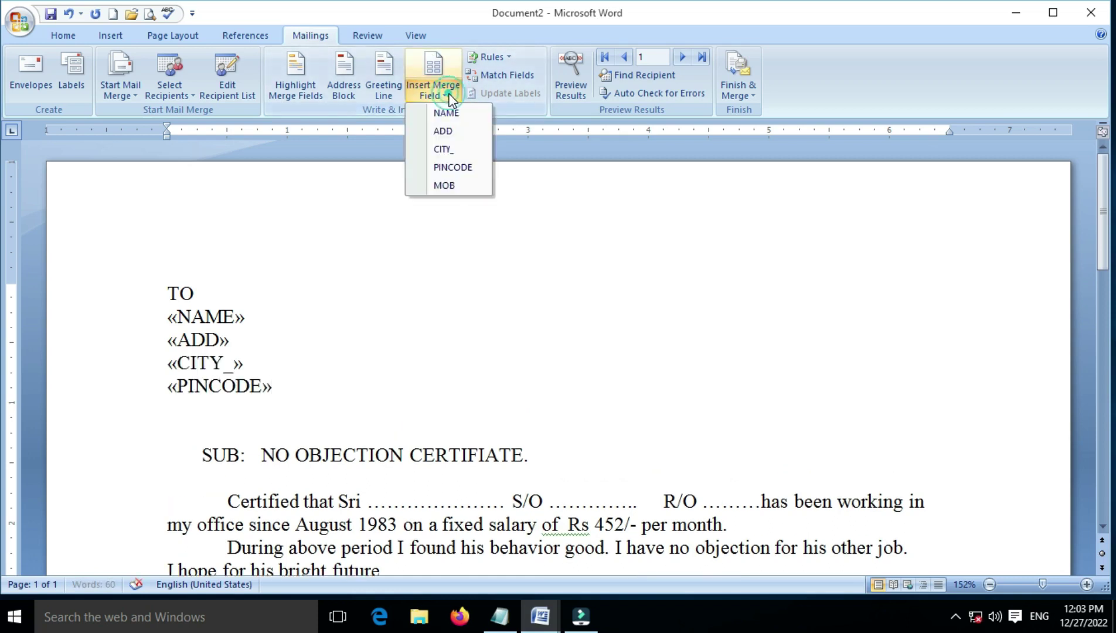
{"action": "left_click", "coordinate": [450, 182]}
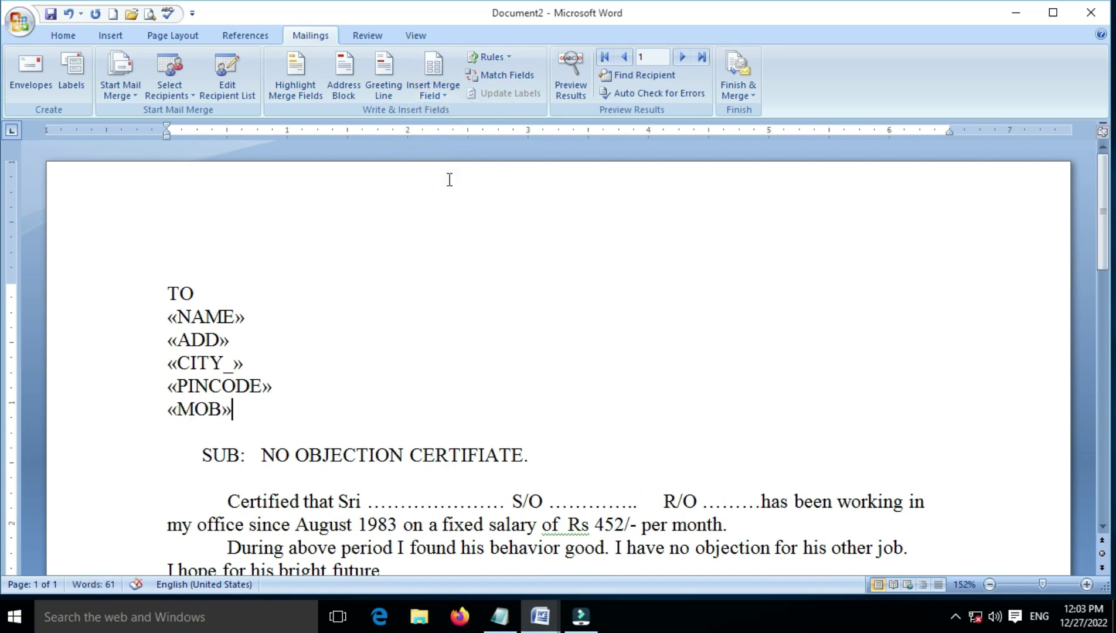
{"action": "key", "text": "Return"}
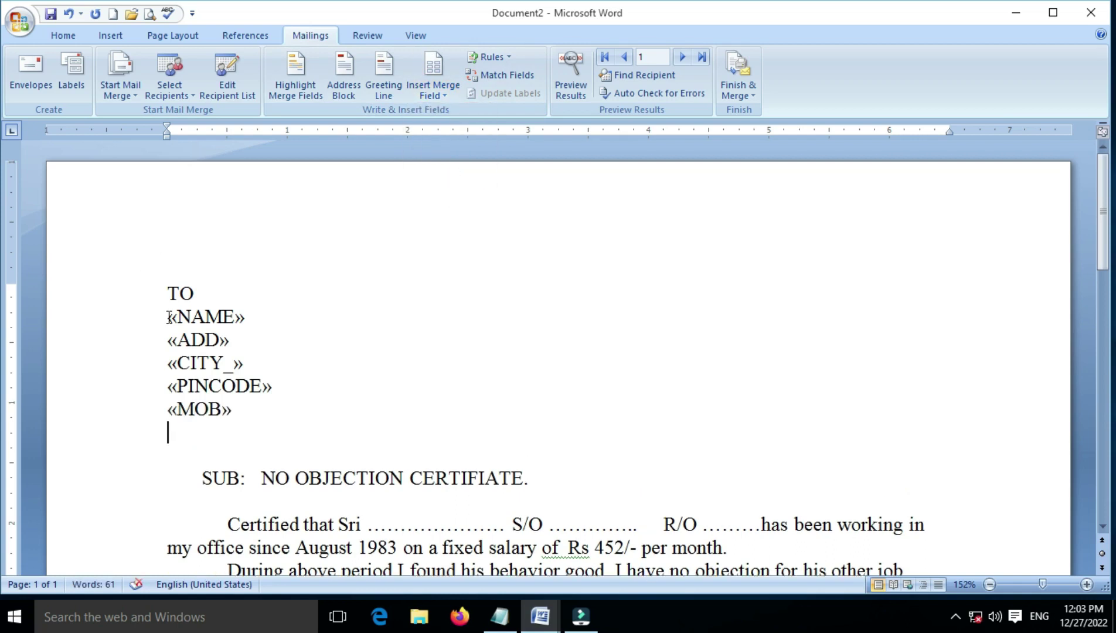
{"action": "left_click", "coordinate": [169, 317]}
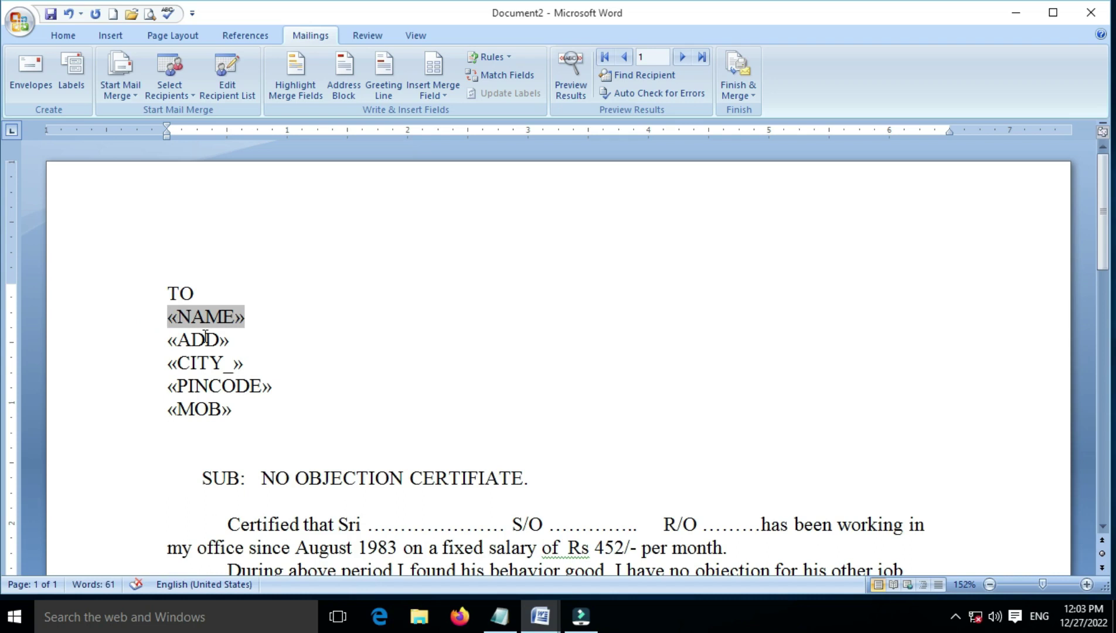
- Label the first two fields with 'NAME -' and 'ADD -'
{"action": "key", "text": "Left"}
{"action": "key", "text": "Down"}
{"action": "type", "text": "NAME -"}
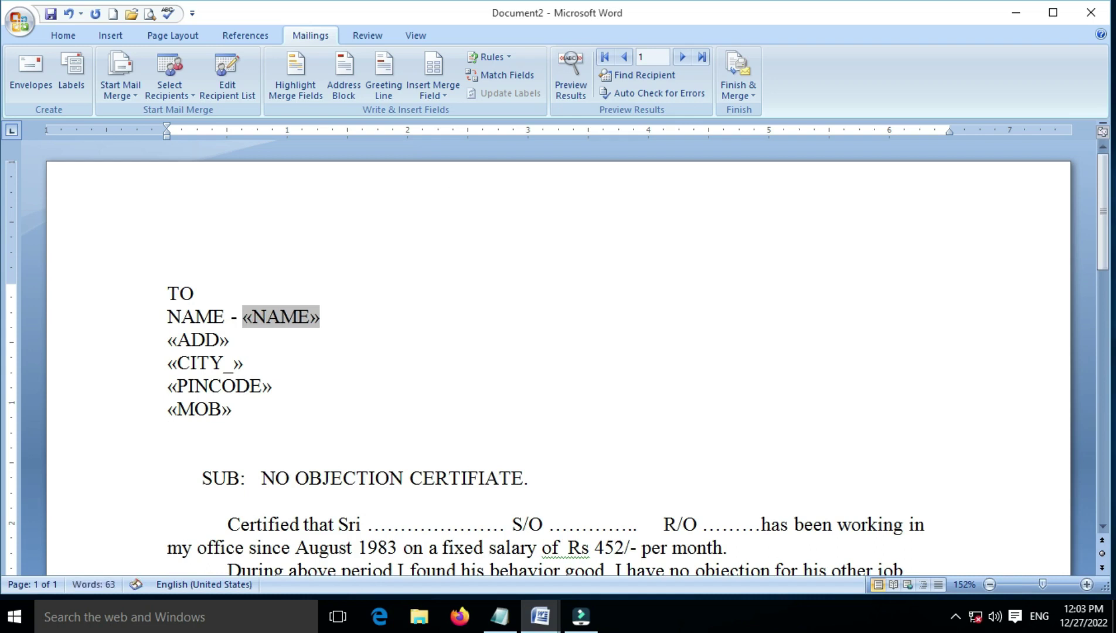
{"action": "key", "text": "Down"}
{"action": "key", "text": "Left"}
{"action": "key", "text": "Left"}
{"action": "key", "text": "Left"}
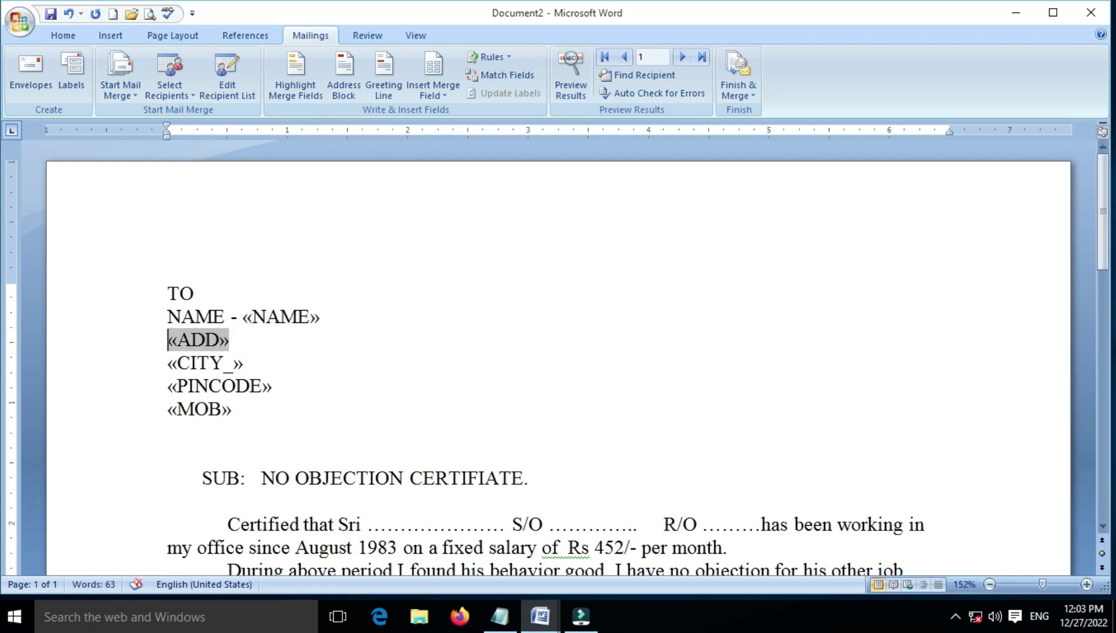
{"action": "type", "text": "ADD -"}
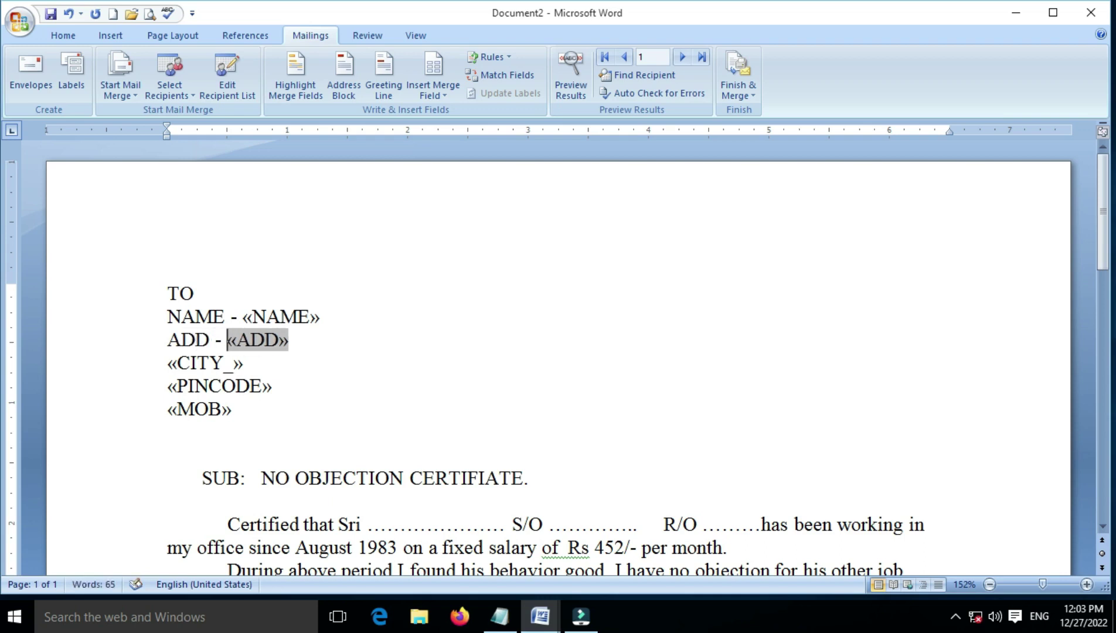
- Label the remaining fields 'CITY', 'PIN -' and 'MOB -', correcting a CIOTY typo
{"action": "key", "text": "Down"}
{"action": "key", "text": "Left"}
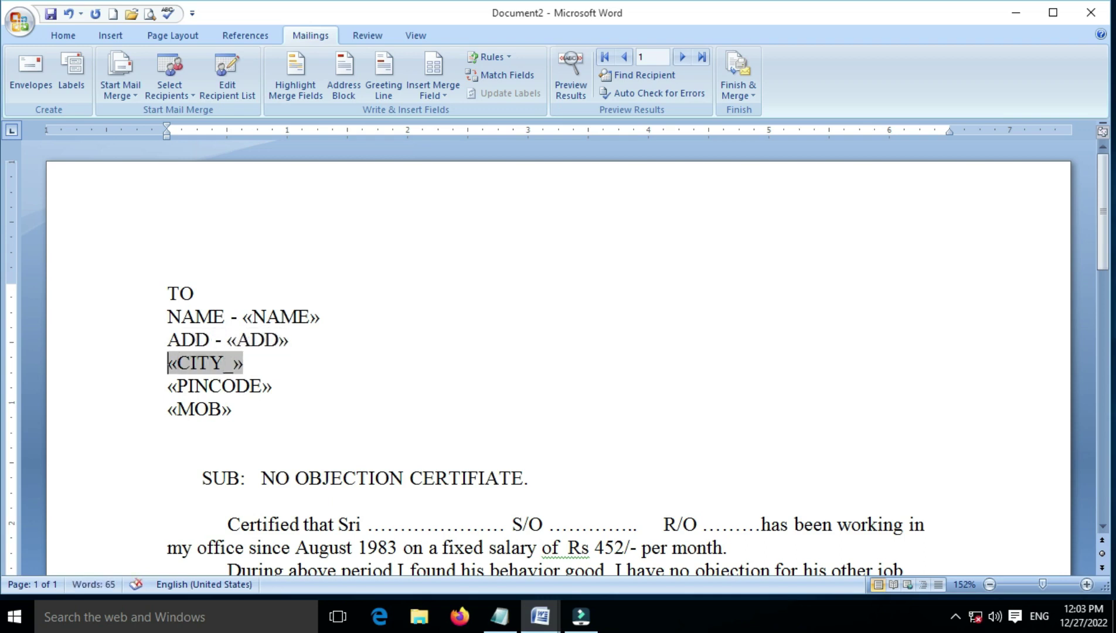
{"action": "type", "text": "CIOTY"}
{"action": "key", "text": "BackSpace"}
{"action": "key", "text": "BackSpace"}
{"action": "key", "text": "BackSpace"}
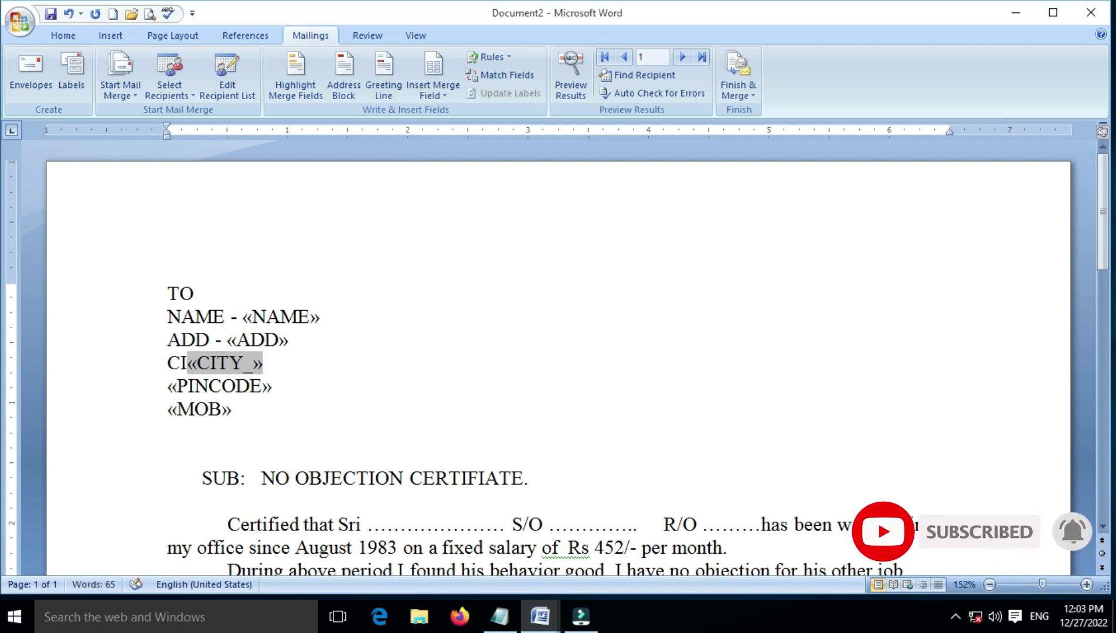
{"action": "type", "text": "TY"}
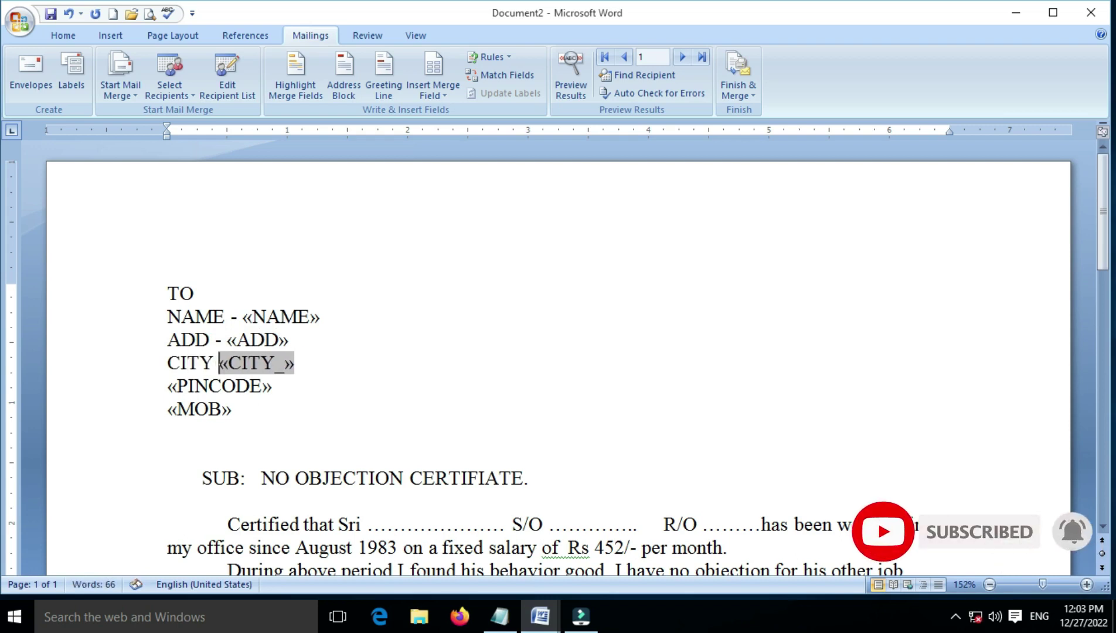
{"action": "key", "text": "Down"}
{"action": "key", "text": "Left"}
{"action": "key", "text": "Left"}
{"action": "key", "text": "Left"}
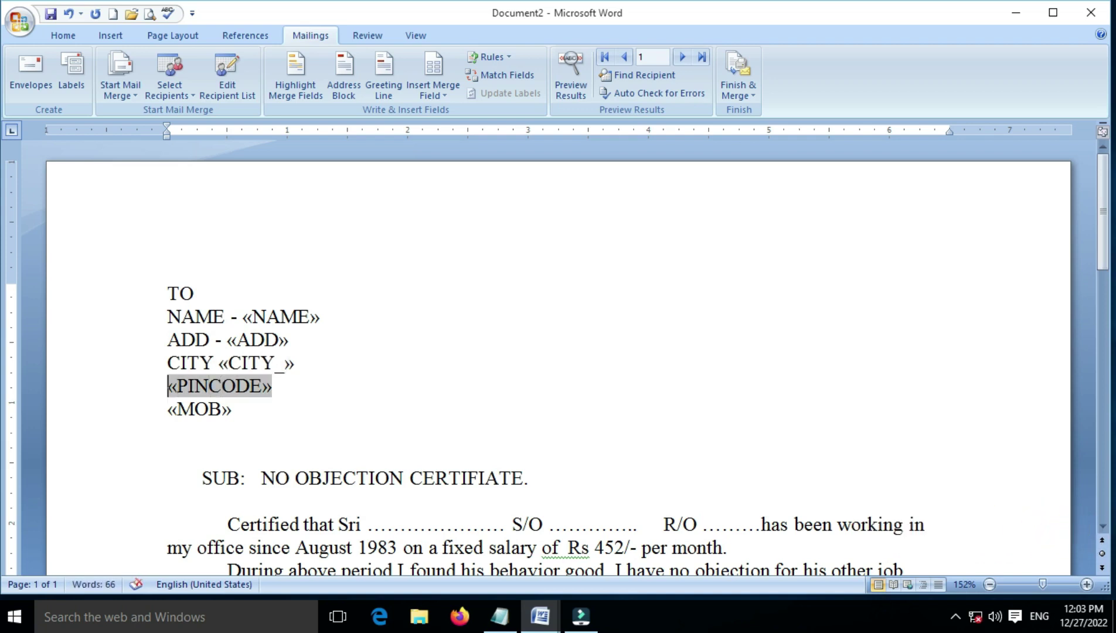
{"action": "type", "text": "PIN "}
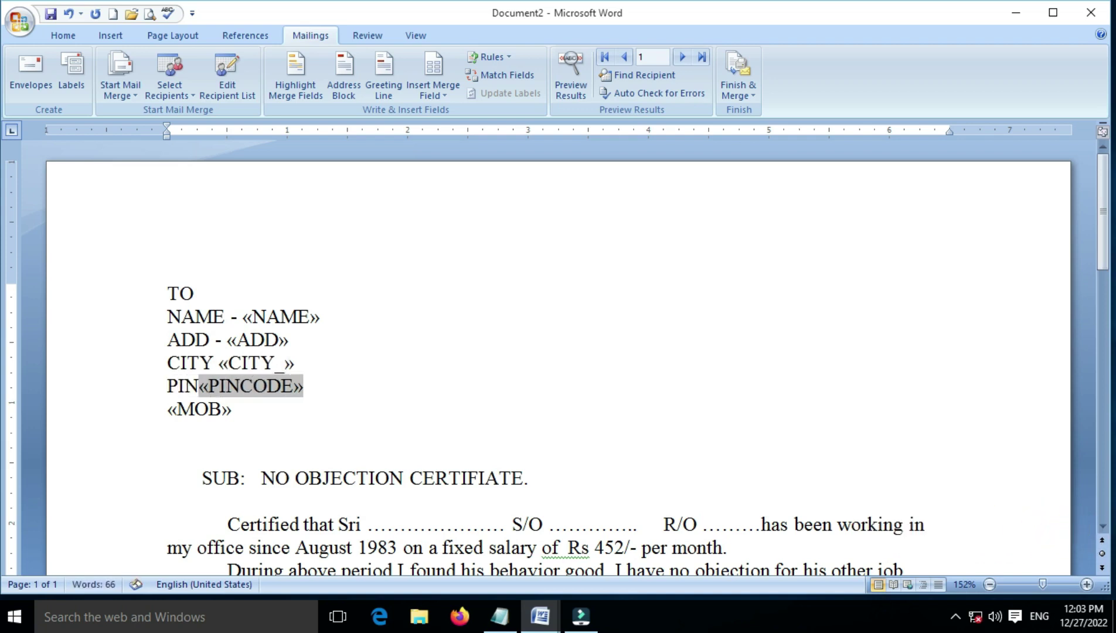
{"action": "type", "text": "-"}
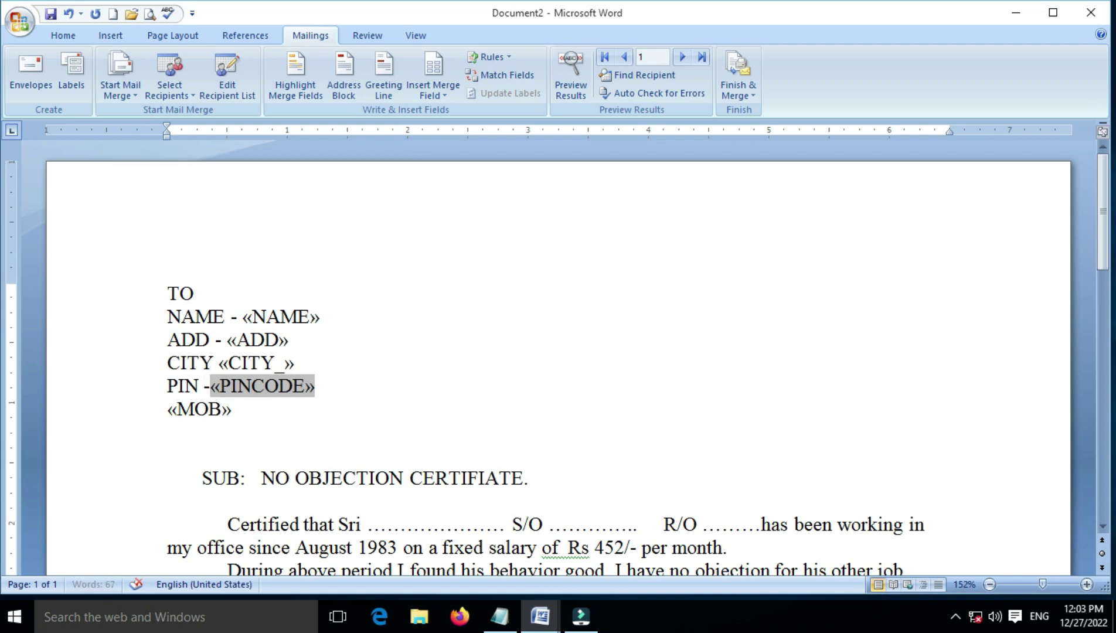
{"action": "key", "text": "Down"}
{"action": "key", "text": "Left"}
{"action": "key", "text": "Left"}
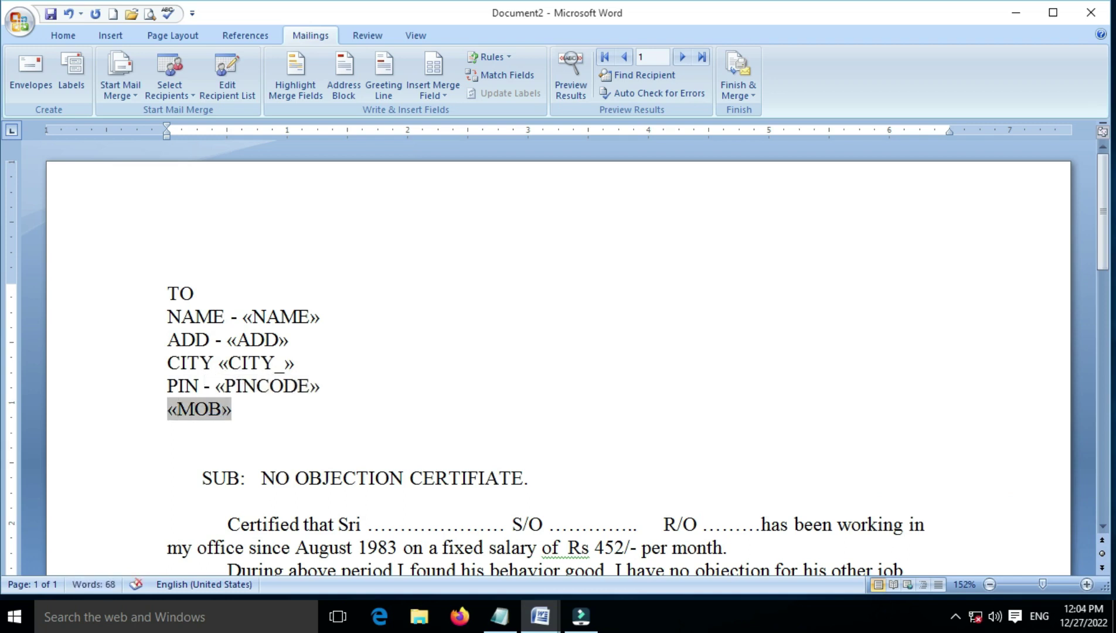
{"action": "type", "text": "MOB -"}
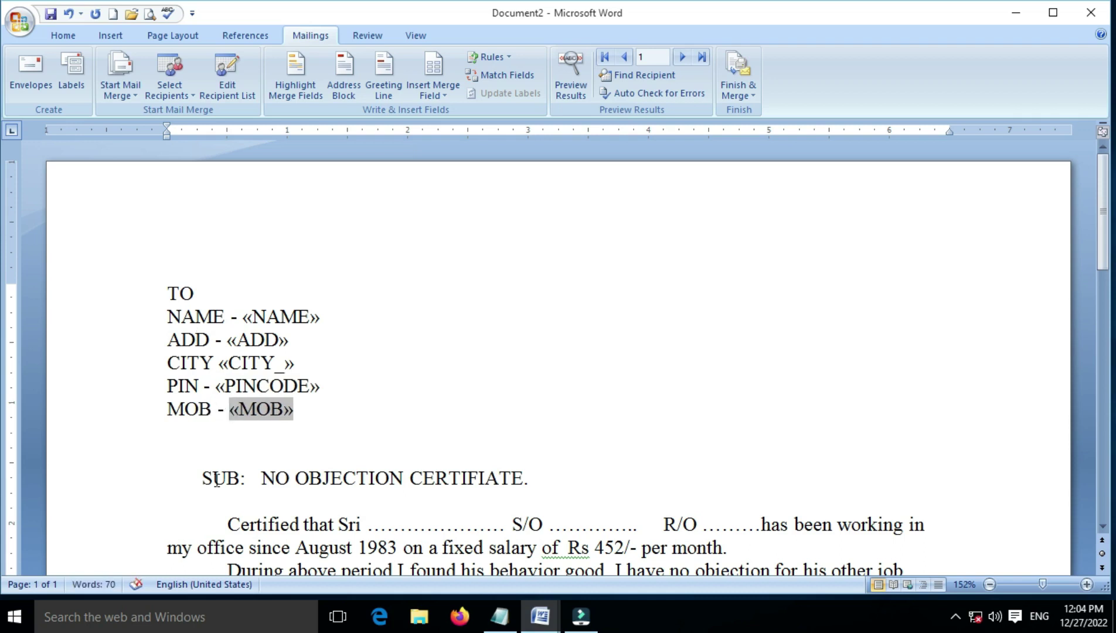
{"action": "scroll", "coordinate": [295, 415], "scroll_direction": "down", "scroll_amount": 3}
{"action": "scroll", "coordinate": [295, 415], "scroll_direction": "up", "scroll_amount": 3}
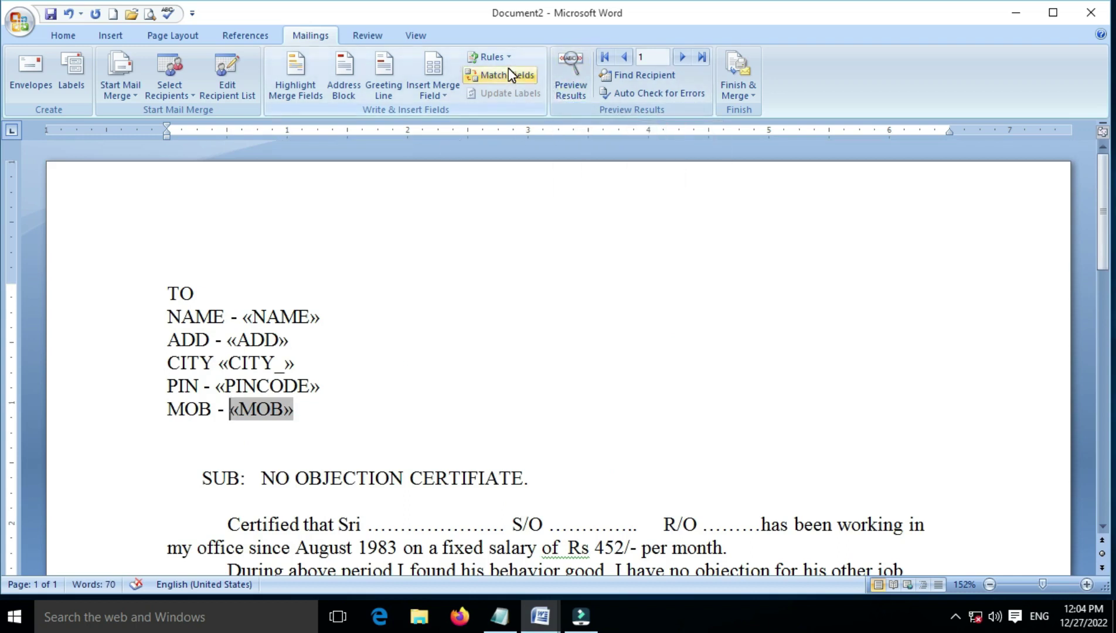
- Preview real recipient data and step through records to the ninth, ALOK, then open Finish & Merge
{"action": "left_click", "coordinate": [575, 91]}
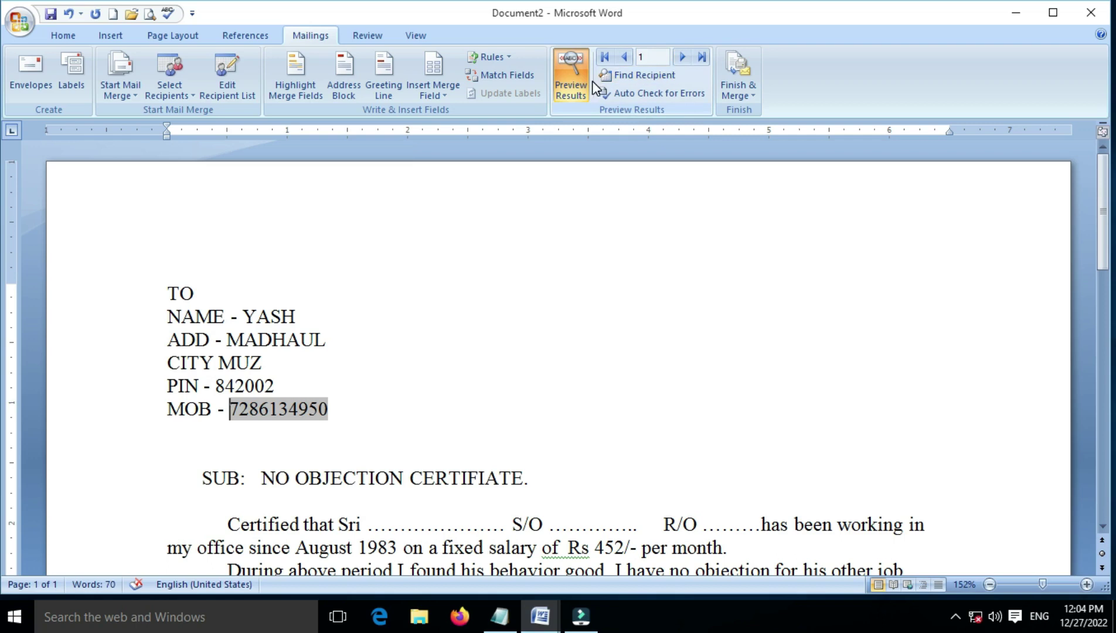
{"action": "left_click", "coordinate": [684, 57]}
{"action": "left_click", "coordinate": [685, 57]}
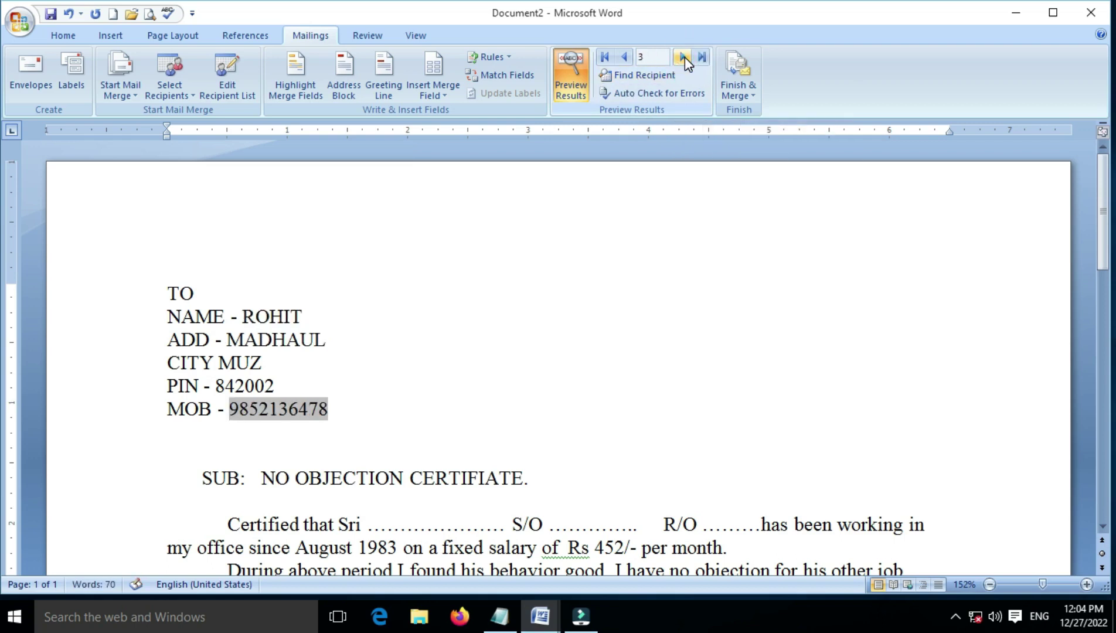
{"action": "left_click", "coordinate": [685, 57]}
{"action": "left_click", "coordinate": [684, 57]}
{"action": "left_click", "coordinate": [684, 57]}
{"action": "left_click", "coordinate": [685, 57]}
{"action": "left_click", "coordinate": [684, 57]}
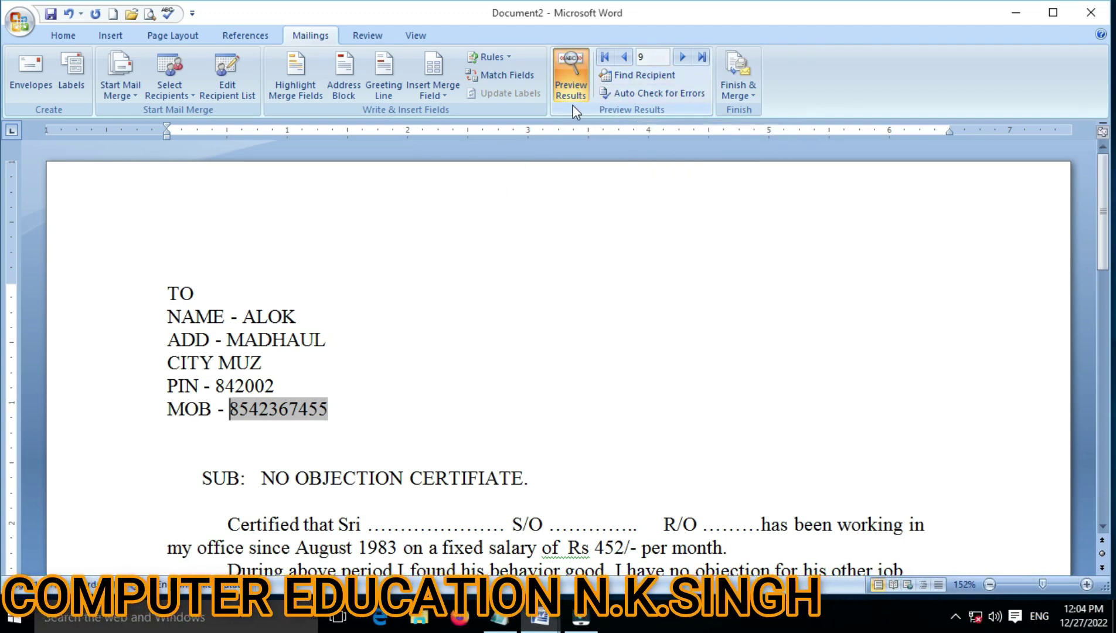
{"action": "left_click", "coordinate": [340, 422]}
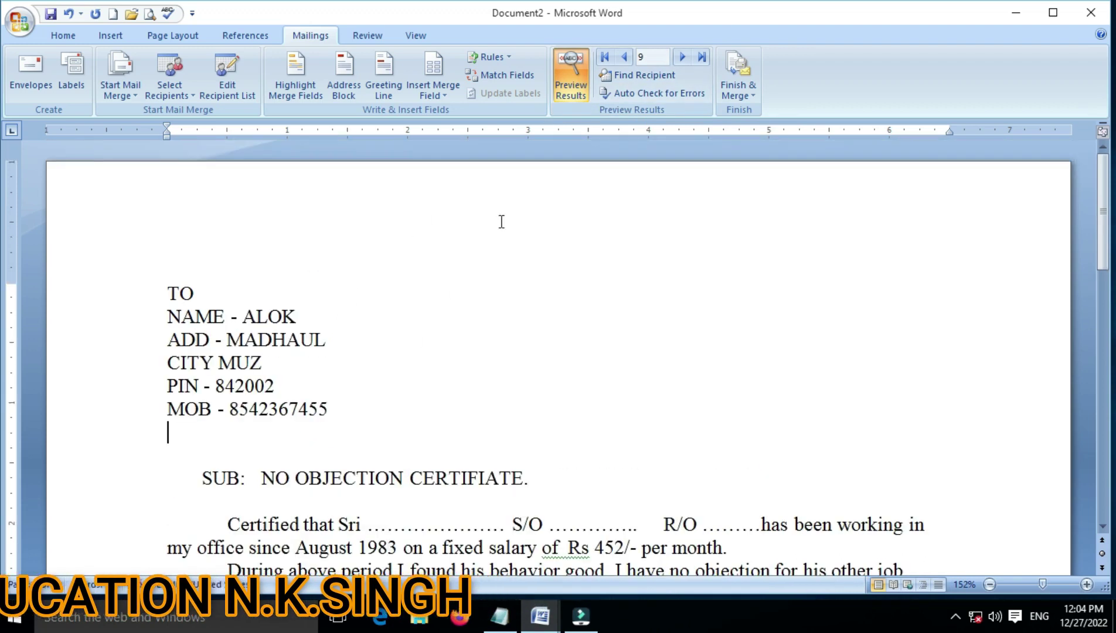
{"action": "left_click", "coordinate": [746, 88]}
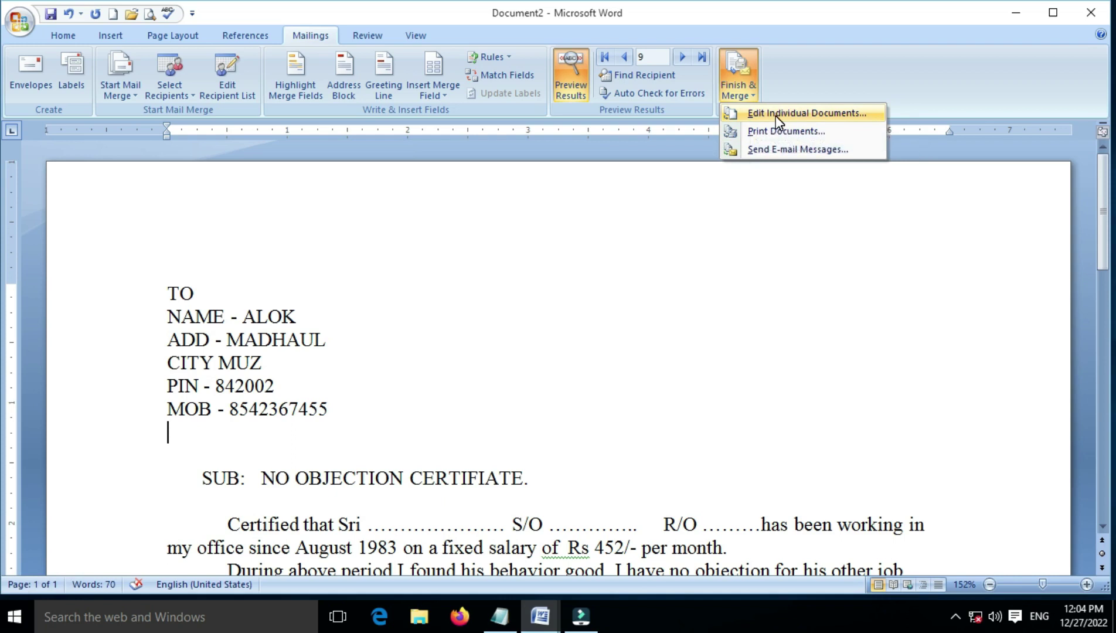
- Choose Edit Individual Documents and merge with All records selected to produce Letters1
{"action": "left_click", "coordinate": [808, 115]}
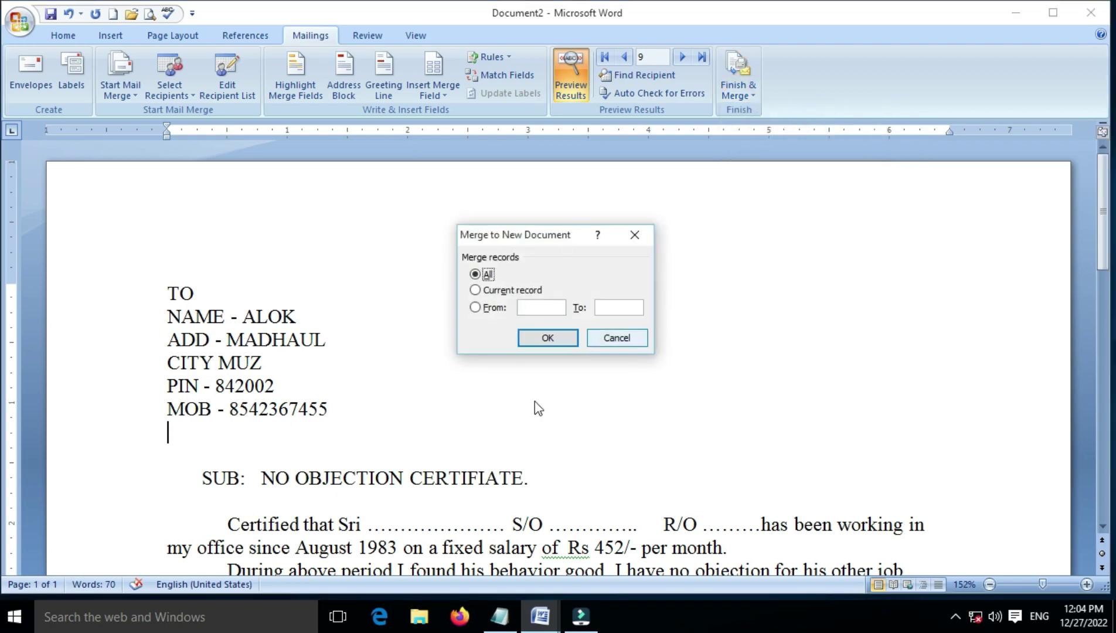
{"action": "left_click", "coordinate": [497, 291]}
{"action": "left_click", "coordinate": [494, 314]}
{"action": "left_click", "coordinate": [483, 272]}
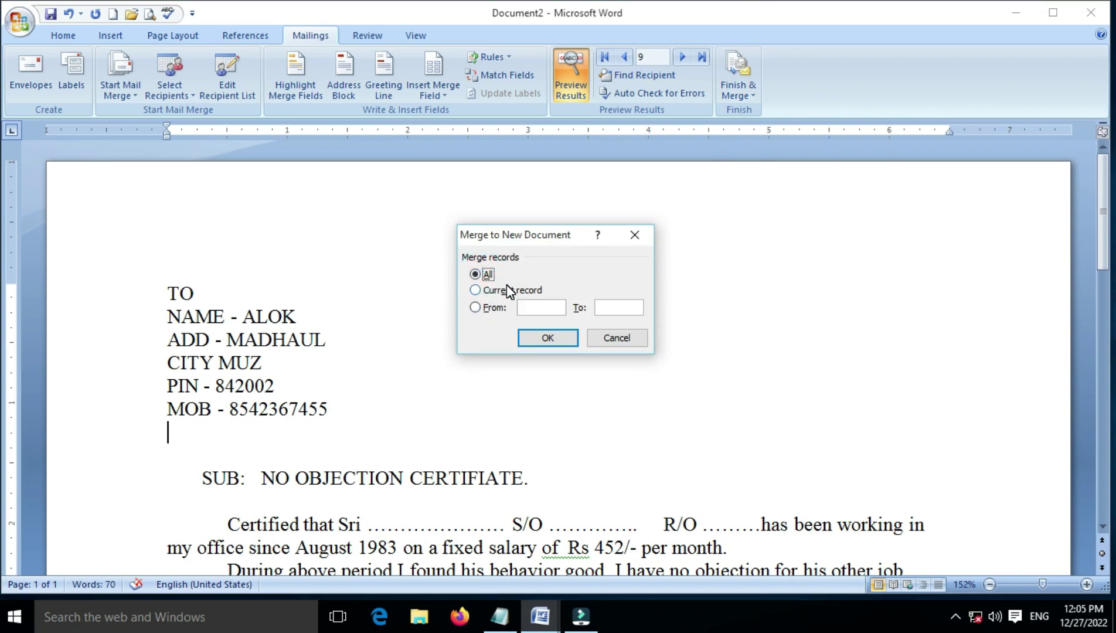
{"action": "left_click", "coordinate": [503, 290]}
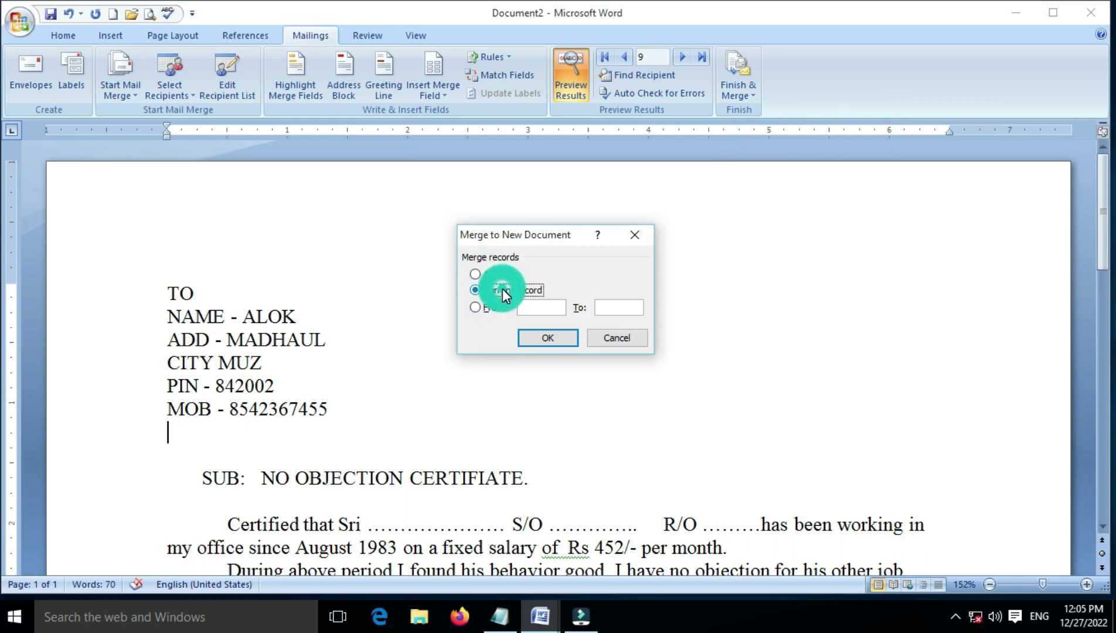
{"action": "left_click", "coordinate": [498, 310]}
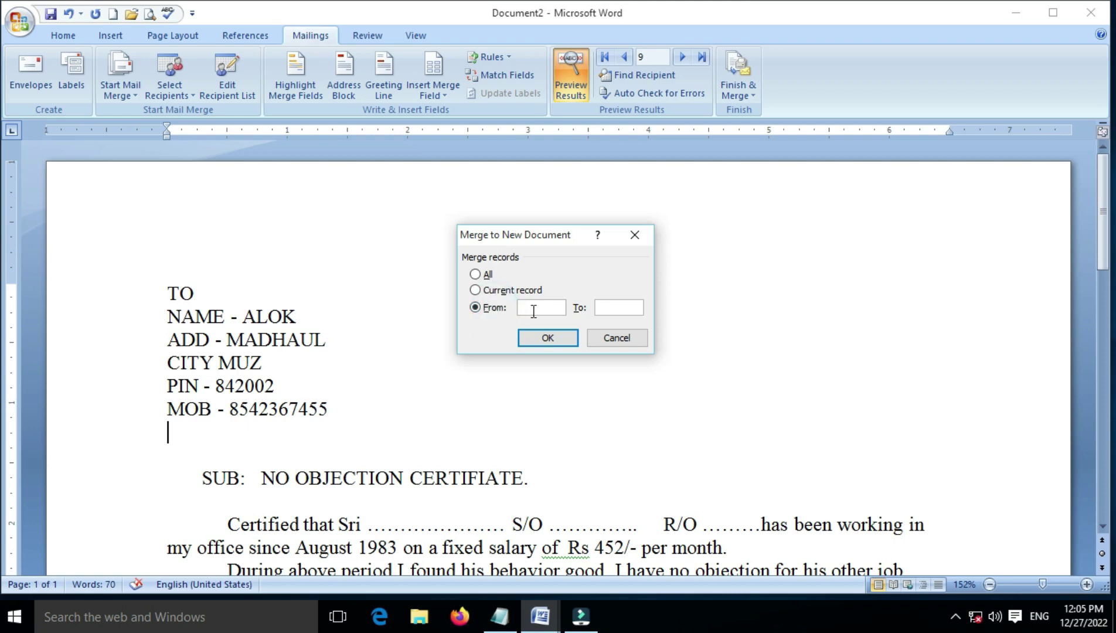
{"action": "left_click", "coordinate": [475, 274]}
{"action": "left_click", "coordinate": [544, 339]}
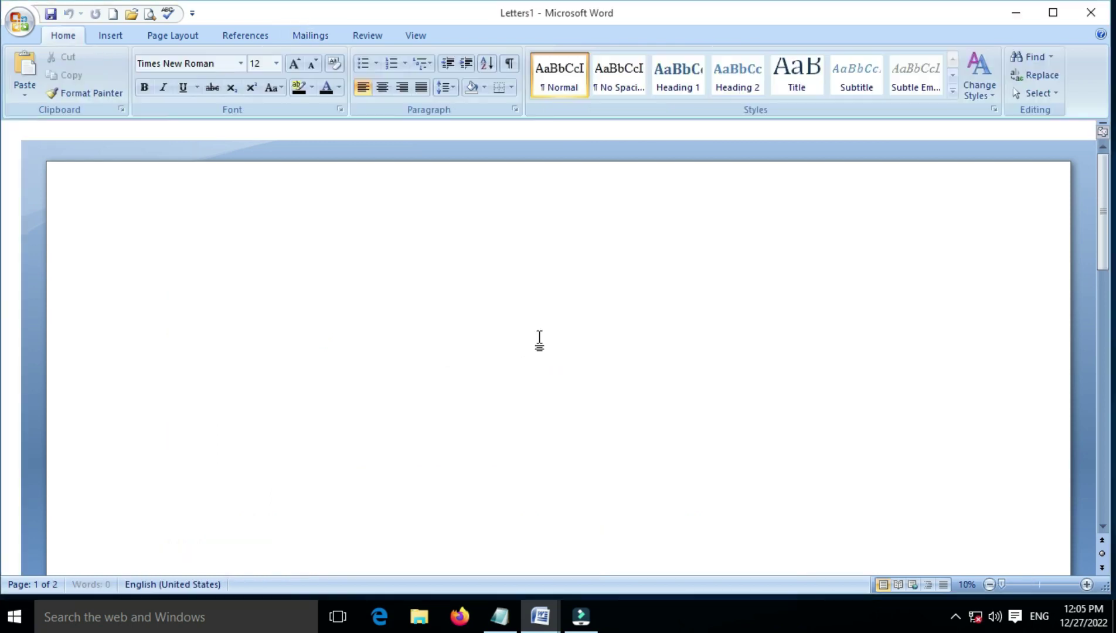
{"action": "left_click", "coordinate": [179, 388]}
{"action": "left_click", "coordinate": [154, 280]}
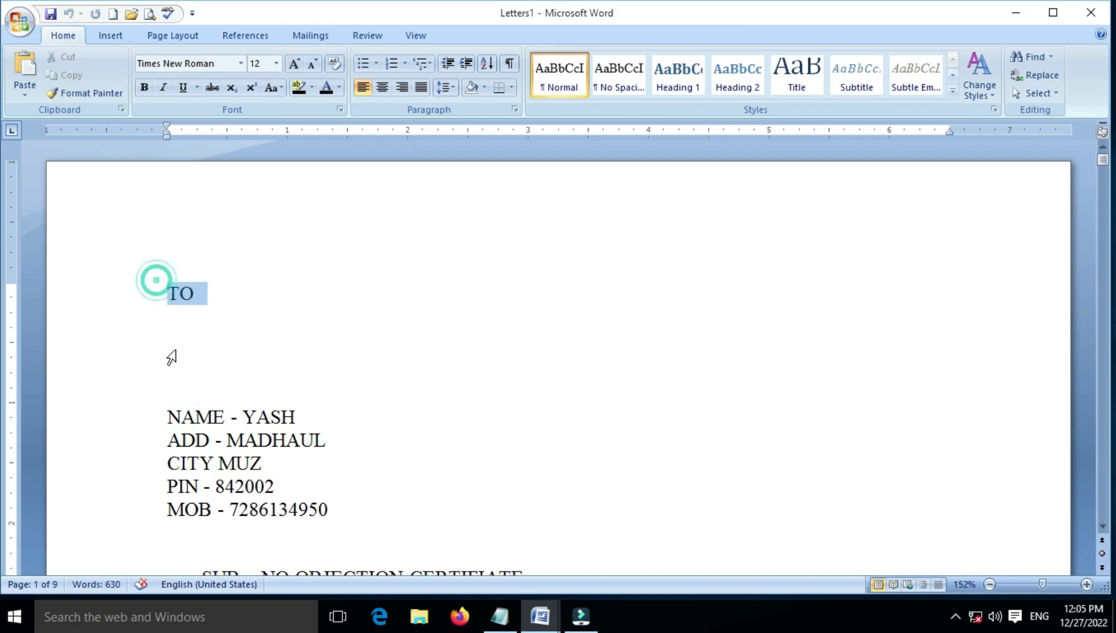
{"action": "left_click_drag", "start_coordinate": [169, 413], "coordinate": [209, 507]}
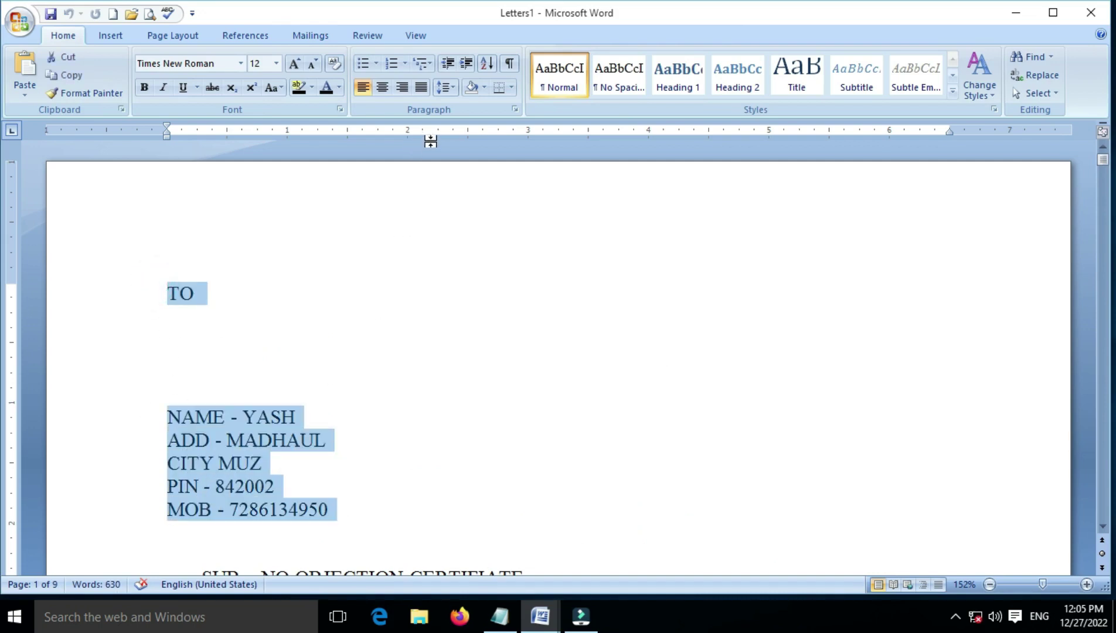
{"action": "left_click", "coordinate": [514, 110]}
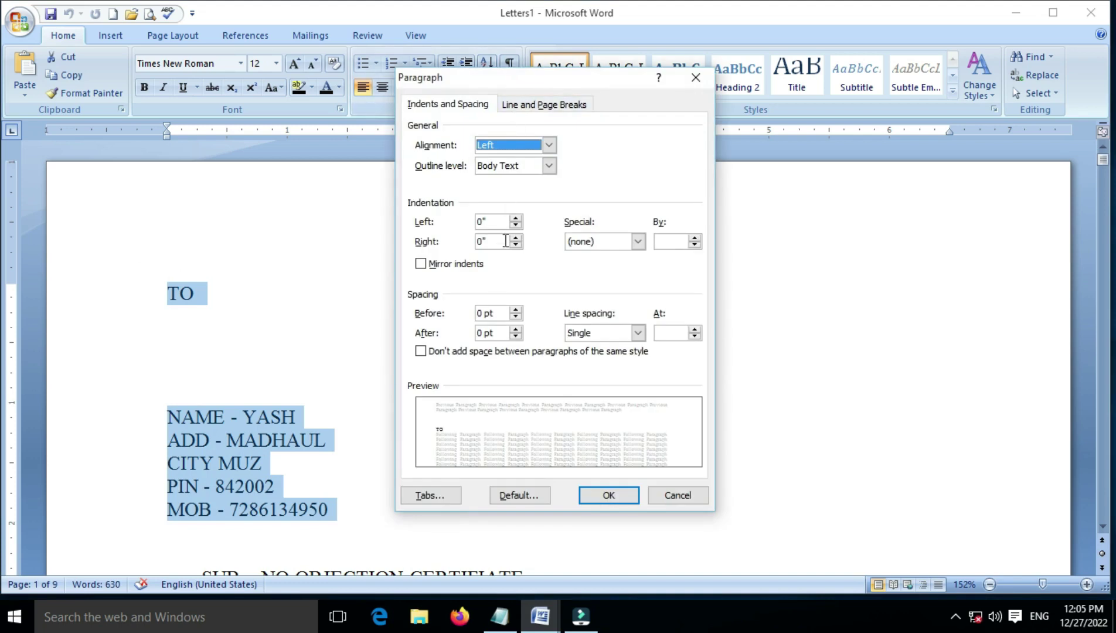
{"action": "left_click", "coordinate": [620, 496]}
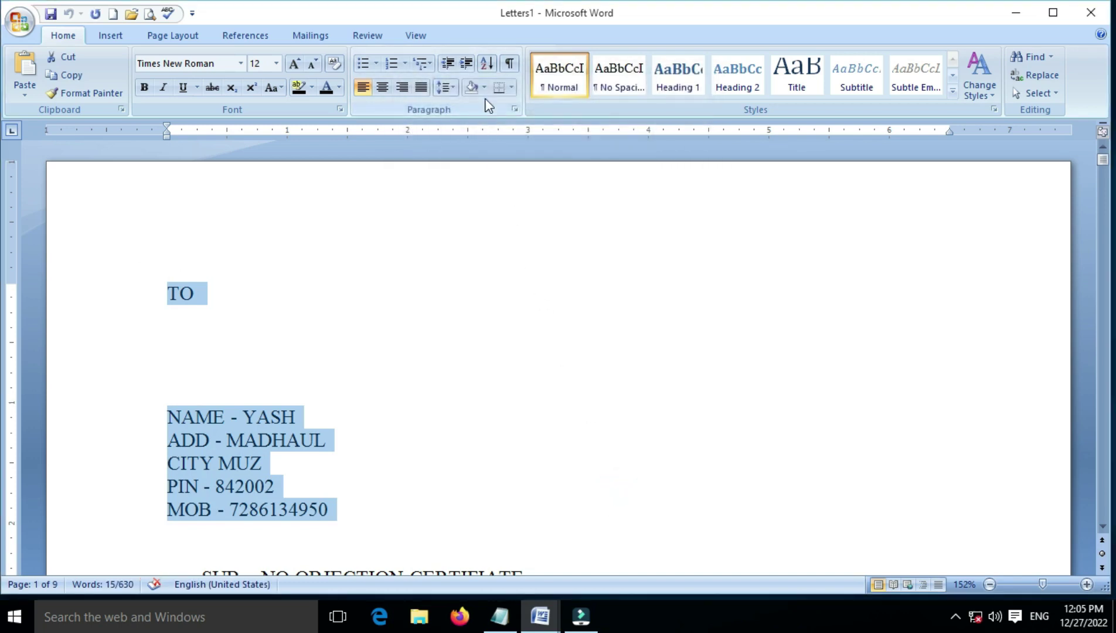
{"action": "left_click", "coordinate": [454, 92]}
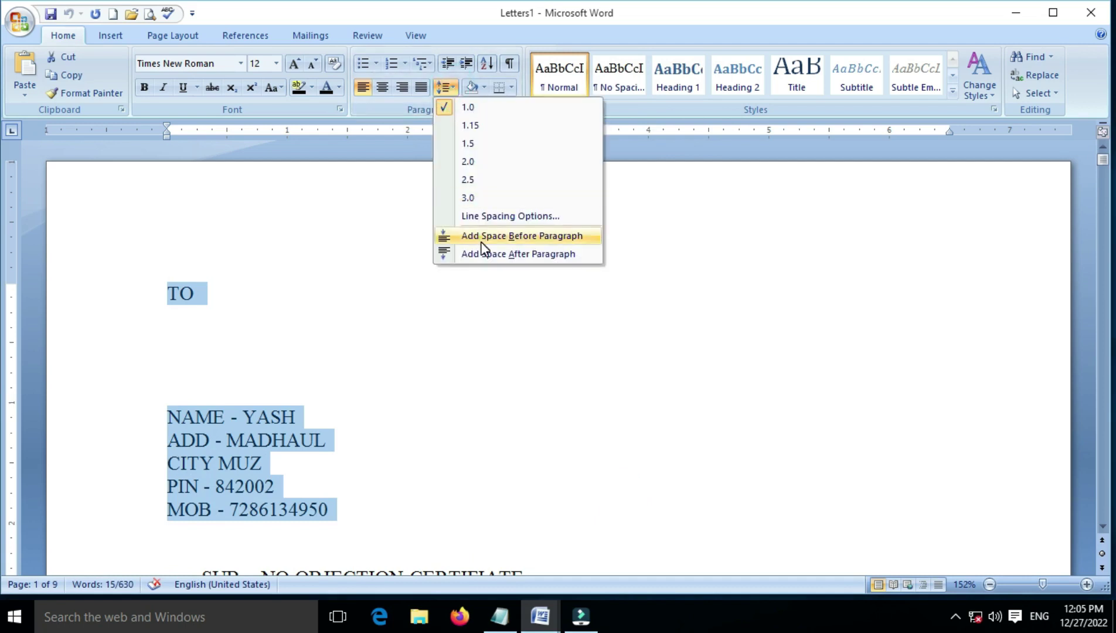
{"action": "left_click", "coordinate": [482, 217]}
{"action": "left_click", "coordinate": [593, 493]}
{"action": "left_click", "coordinate": [174, 351]}
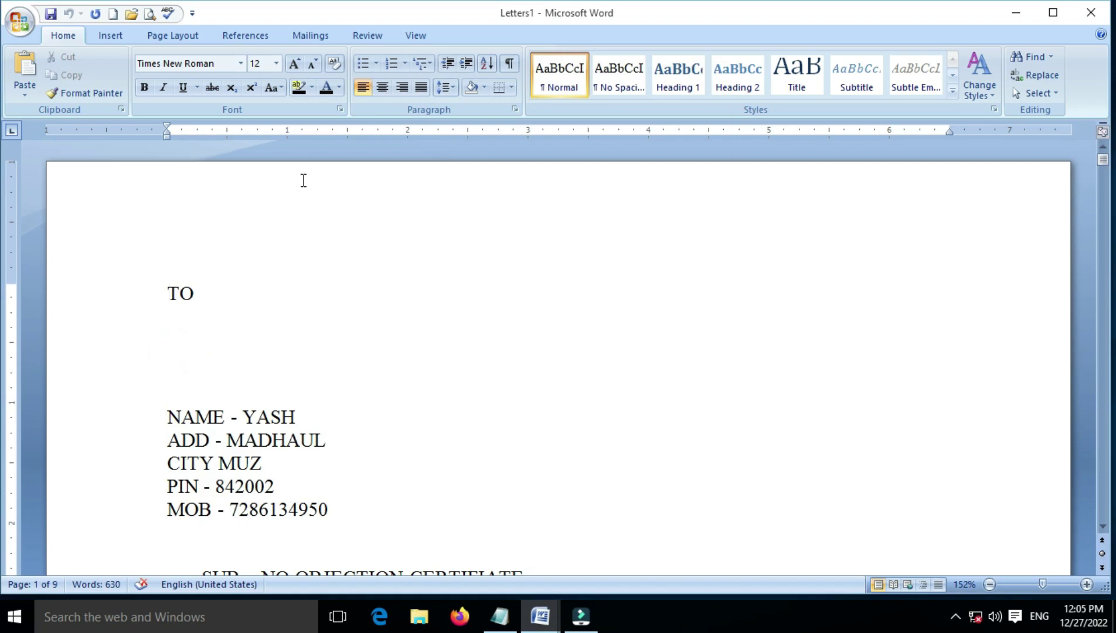
{"action": "scroll", "coordinate": [194, 352], "scroll_direction": "down", "scroll_amount": 1}
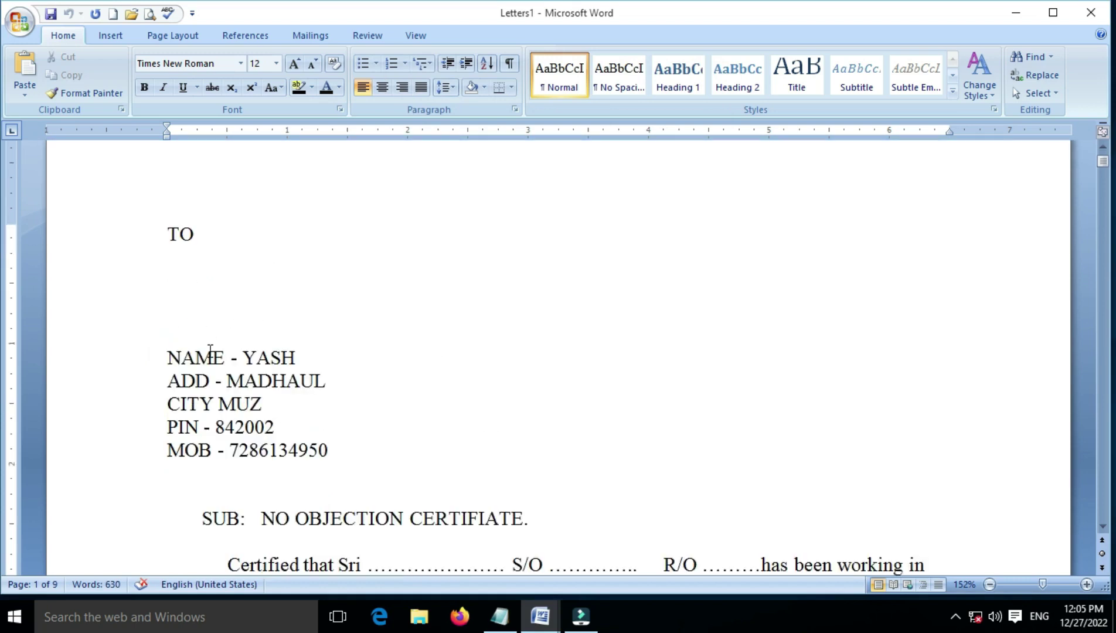
{"action": "scroll", "coordinate": [210, 350], "scroll_direction": "down", "scroll_amount": 4}
{"action": "scroll", "coordinate": [210, 350], "scroll_direction": "down", "scroll_amount": 4}
{"action": "scroll", "coordinate": [210, 350], "scroll_direction": "up", "scroll_amount": 8}
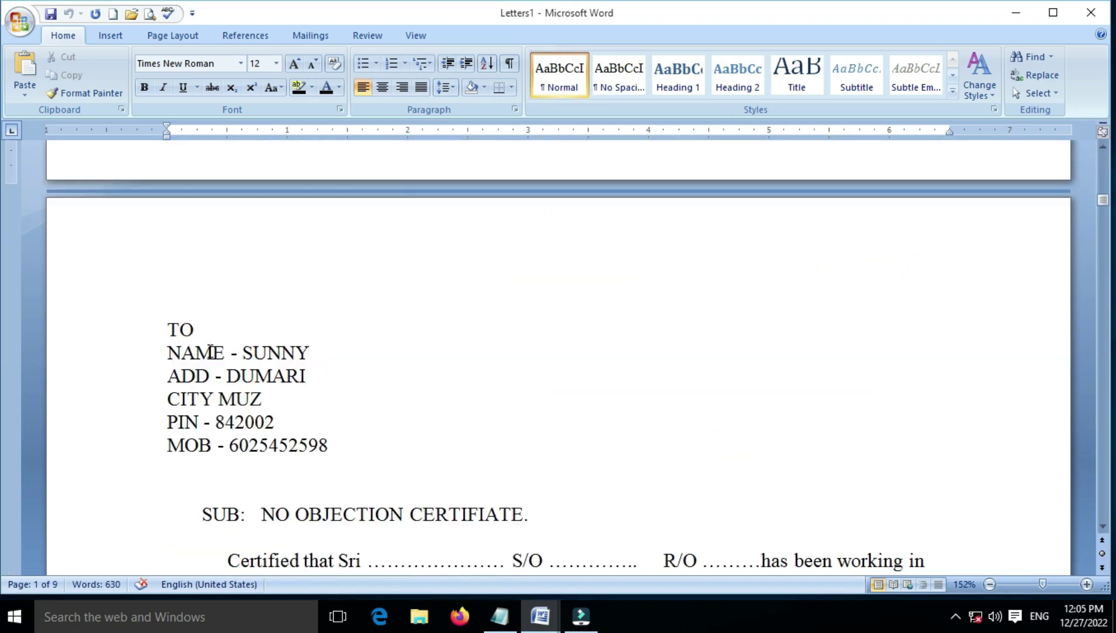
{"action": "scroll", "coordinate": [215, 352], "scroll_direction": "down", "scroll_amount": 1}
{"action": "scroll", "coordinate": [279, 357], "scroll_direction": "down", "scroll_amount": 3}
{"action": "scroll", "coordinate": [279, 351], "scroll_direction": "down", "scroll_amount": 5}
{"action": "scroll", "coordinate": [280, 353], "scroll_direction": "down", "scroll_amount": 1}
{"action": "scroll", "coordinate": [280, 354], "scroll_direction": "down", "scroll_amount": 3}
{"action": "scroll", "coordinate": [280, 353], "scroll_direction": "down", "scroll_amount": 2}
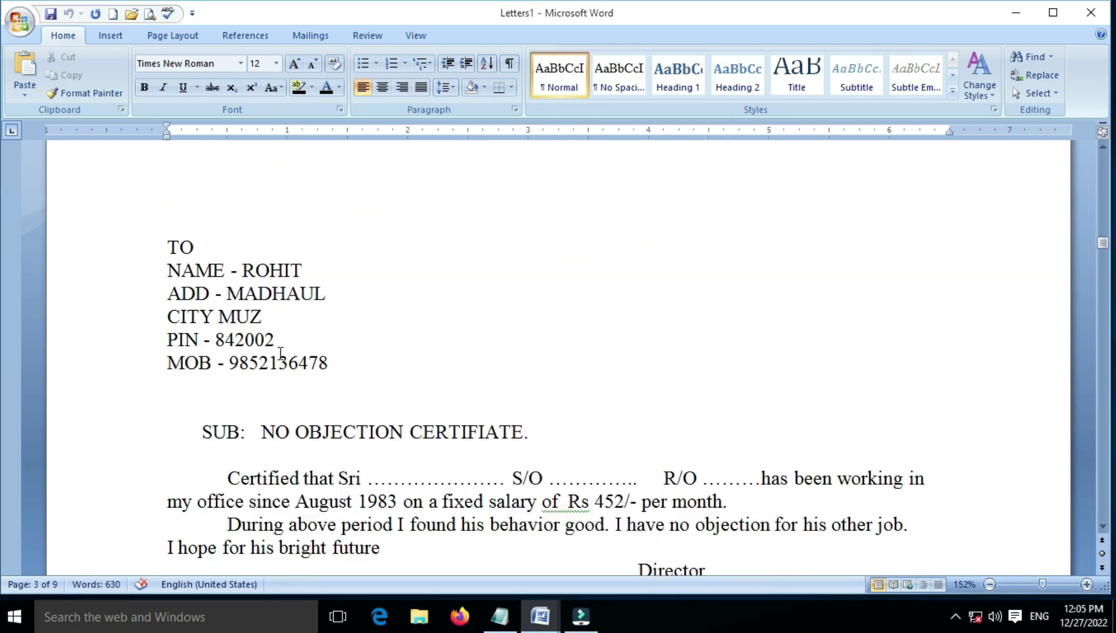
{"action": "scroll", "coordinate": [280, 353], "scroll_direction": "down", "scroll_amount": 5}
{"action": "scroll", "coordinate": [280, 353], "scroll_direction": "down", "scroll_amount": 2}
{"action": "scroll", "coordinate": [280, 354], "scroll_direction": "down", "scroll_amount": 3}
{"action": "scroll", "coordinate": [281, 353], "scroll_direction": "down", "scroll_amount": 3}
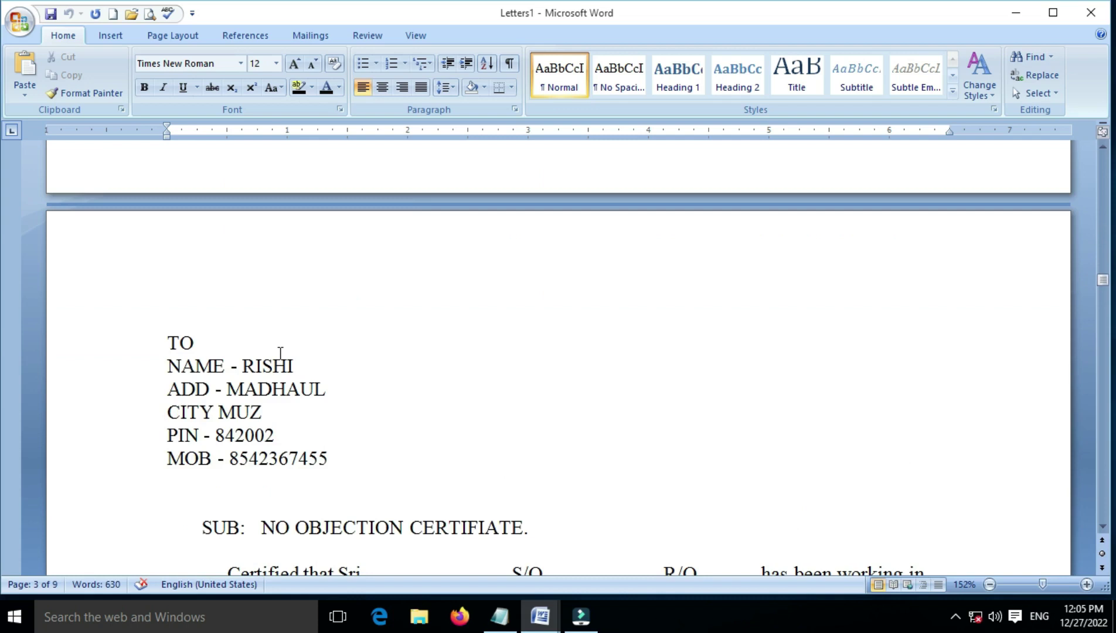
{"action": "scroll", "coordinate": [280, 353], "scroll_direction": "down", "scroll_amount": 3}
{"action": "scroll", "coordinate": [280, 353], "scroll_direction": "down", "scroll_amount": 3}
{"action": "scroll", "coordinate": [280, 352], "scroll_direction": "down", "scroll_amount": 3}
{"action": "scroll", "coordinate": [280, 354], "scroll_direction": "down", "scroll_amount": 2}
{"action": "scroll", "coordinate": [280, 354], "scroll_direction": "down", "scroll_amount": 3}
{"action": "scroll", "coordinate": [280, 354], "scroll_direction": "down", "scroll_amount": 4}
{"action": "scroll", "coordinate": [280, 354], "scroll_direction": "down", "scroll_amount": 3}
{"action": "scroll", "coordinate": [281, 354], "scroll_direction": "down", "scroll_amount": 3}
{"action": "scroll", "coordinate": [280, 354], "scroll_direction": "down", "scroll_amount": 3}
{"action": "scroll", "coordinate": [280, 353], "scroll_direction": "down", "scroll_amount": 3}
{"action": "scroll", "coordinate": [280, 353], "scroll_direction": "down", "scroll_amount": 5}
{"action": "scroll", "coordinate": [280, 354], "scroll_direction": "down", "scroll_amount": 3}
{"action": "scroll", "coordinate": [280, 354], "scroll_direction": "down", "scroll_amount": 4}
{"action": "scroll", "coordinate": [281, 354], "scroll_direction": "down", "scroll_amount": 4}
{"action": "scroll", "coordinate": [280, 354], "scroll_direction": "down", "scroll_amount": 5}
{"action": "scroll", "coordinate": [280, 353], "scroll_direction": "down", "scroll_amount": 3}
{"action": "scroll", "coordinate": [281, 353], "scroll_direction": "up", "scroll_amount": 4}
{"action": "scroll", "coordinate": [280, 354], "scroll_direction": "down", "scroll_amount": 4}
{"action": "scroll", "coordinate": [280, 354], "scroll_direction": "down", "scroll_amount": 2}
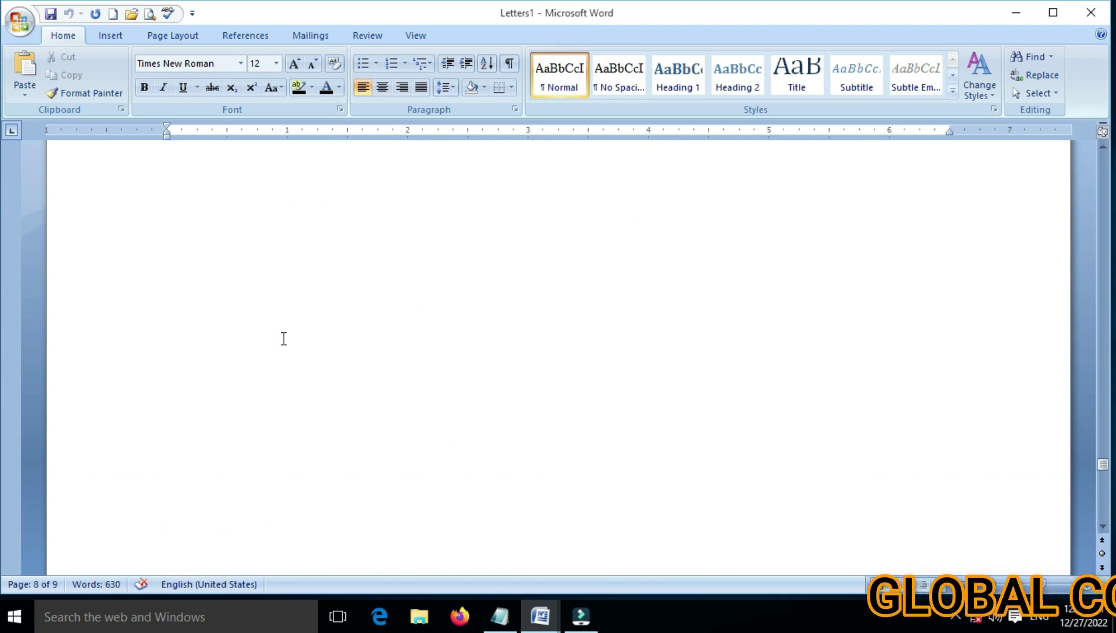
{"action": "left_click", "coordinate": [282, 331]}
{"action": "scroll", "coordinate": [284, 332], "scroll_direction": "up", "scroll_amount": 2}
{"action": "scroll", "coordinate": [284, 332], "scroll_direction": "up", "scroll_amount": 3}
{"action": "scroll", "coordinate": [285, 332], "scroll_direction": "up", "scroll_amount": 3}
{"action": "scroll", "coordinate": [284, 333], "scroll_direction": "up", "scroll_amount": 1}
{"action": "scroll", "coordinate": [284, 333], "scroll_direction": "up", "scroll_amount": 3}
{"action": "scroll", "coordinate": [284, 333], "scroll_direction": "up", "scroll_amount": 3}
{"action": "scroll", "coordinate": [282, 332], "scroll_direction": "up", "scroll_amount": 4}
{"action": "scroll", "coordinate": [283, 332], "scroll_direction": "down", "scroll_amount": 5}
{"action": "scroll", "coordinate": [284, 332], "scroll_direction": "up", "scroll_amount": 1}
{"action": "scroll", "coordinate": [284, 332], "scroll_direction": "up", "scroll_amount": 7}
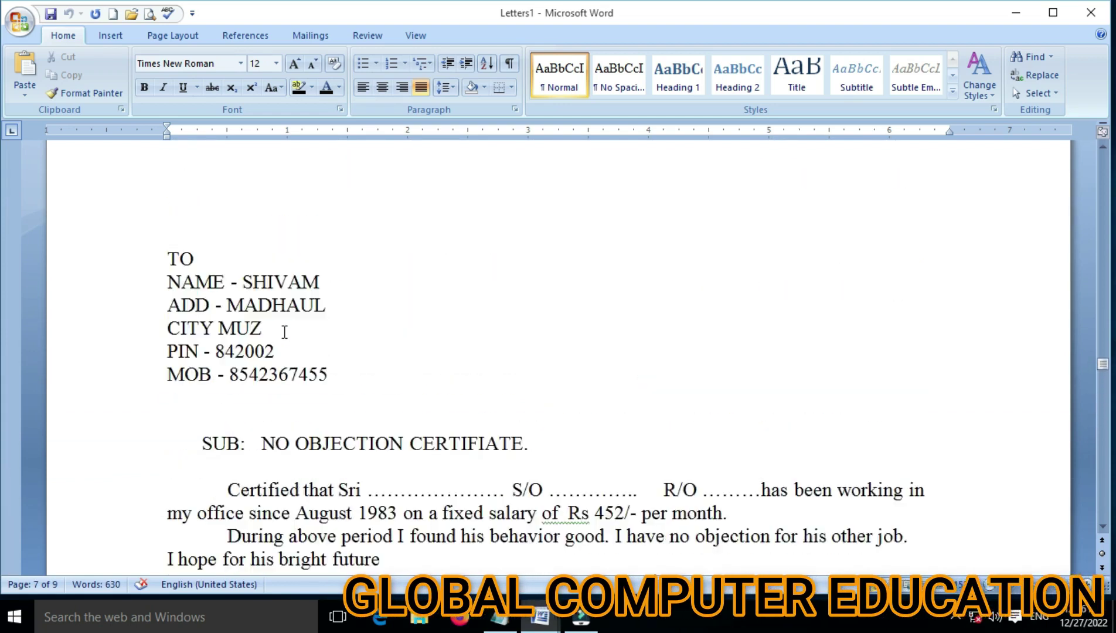
{"action": "scroll", "coordinate": [284, 333], "scroll_direction": "up", "scroll_amount": 2}
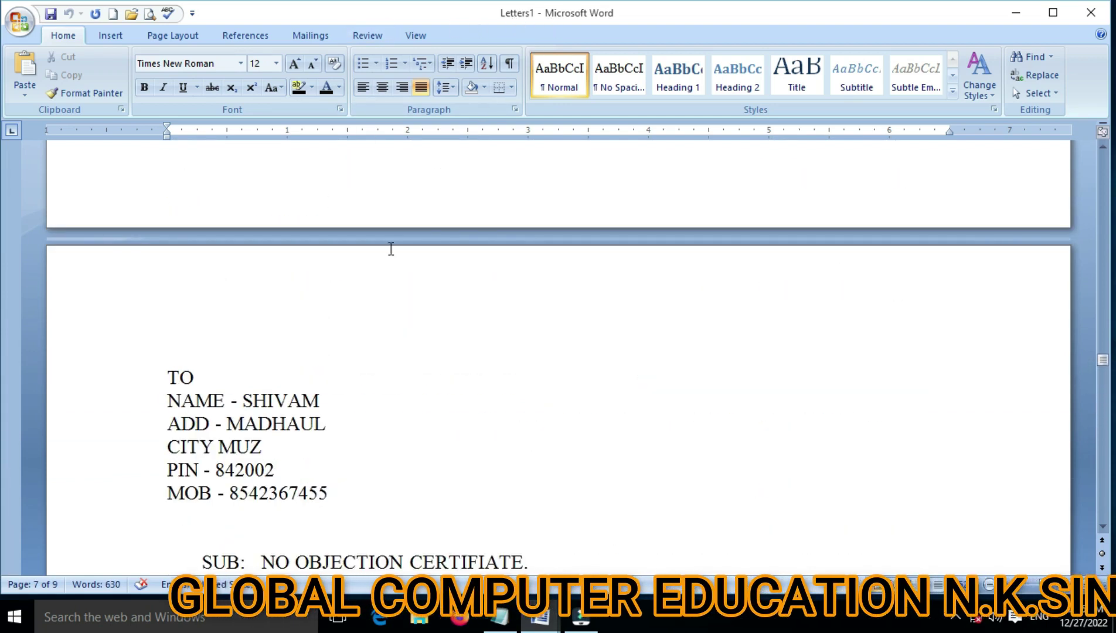
{"action": "double_click", "coordinate": [293, 353]}
{"action": "scroll", "coordinate": [292, 355], "scroll_direction": "up", "scroll_amount": 5}
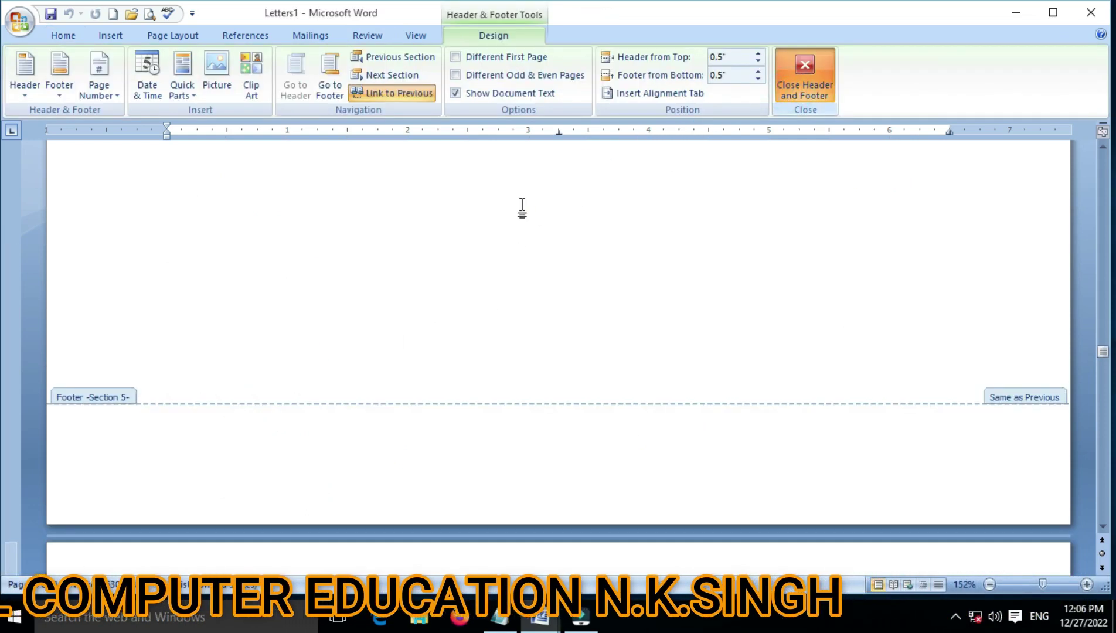
{"action": "double_click", "coordinate": [356, 261]}
{"action": "scroll", "coordinate": [356, 262], "scroll_direction": "up", "scroll_amount": 5}
{"action": "scroll", "coordinate": [351, 262], "scroll_direction": "up", "scroll_amount": 5}
{"action": "scroll", "coordinate": [340, 264], "scroll_direction": "up", "scroll_amount": 5}
{"action": "scroll", "coordinate": [341, 264], "scroll_direction": "up", "scroll_amount": 5}
{"action": "scroll", "coordinate": [341, 263], "scroll_direction": "up", "scroll_amount": 5}
{"action": "scroll", "coordinate": [342, 264], "scroll_direction": "up", "scroll_amount": 5}
{"action": "scroll", "coordinate": [343, 264], "scroll_direction": "up", "scroll_amount": 5}
{"action": "scroll", "coordinate": [342, 264], "scroll_direction": "up", "scroll_amount": 5}
{"action": "scroll", "coordinate": [342, 263], "scroll_direction": "up", "scroll_amount": 5}
{"action": "scroll", "coordinate": [342, 264], "scroll_direction": "up", "scroll_amount": 5}
{"action": "scroll", "coordinate": [342, 264], "scroll_direction": "up", "scroll_amount": 5}
{"action": "scroll", "coordinate": [341, 264], "scroll_direction": "up", "scroll_amount": 5}
{"action": "scroll", "coordinate": [342, 264], "scroll_direction": "up", "scroll_amount": 5}
{"action": "scroll", "coordinate": [342, 264], "scroll_direction": "up", "scroll_amount": 2}
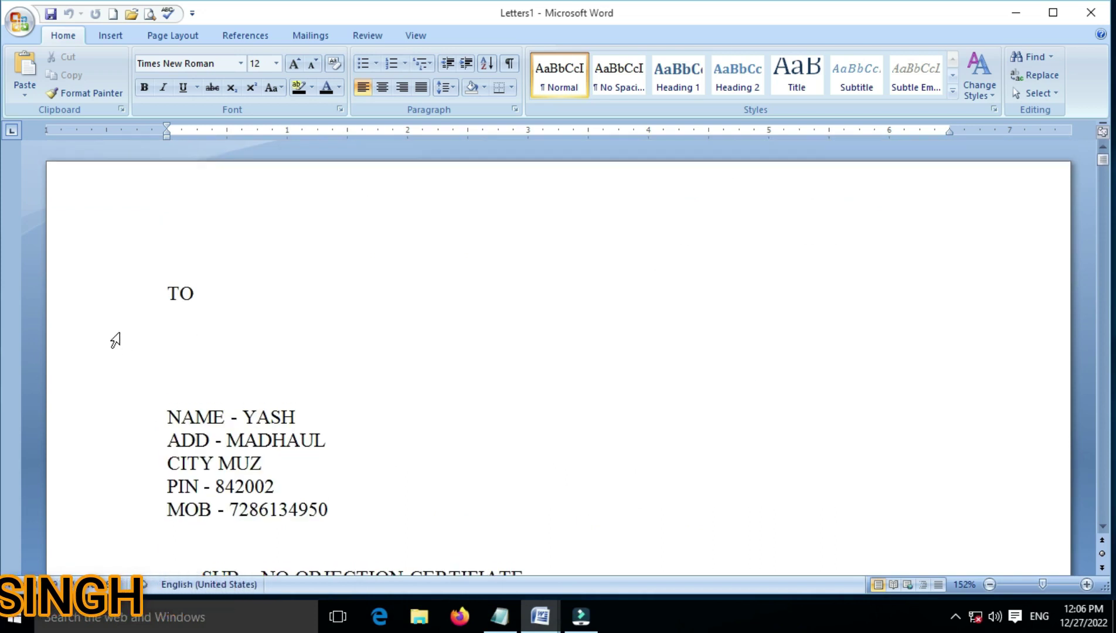
- Select the TO, NAME, ADD and CITY lines and enable 'Don't add space between paragraphs of the same style'
{"action": "left_click", "coordinate": [130, 290]}
{"action": "mouse_move", "coordinate": [155, 416]}
{"action": "left_mouse_down"}
{"action": "mouse_move", "coordinate": [155, 456]}
{"action": "mouse_move", "coordinate": [166, 463]}
{"action": "left_mouse_up"}
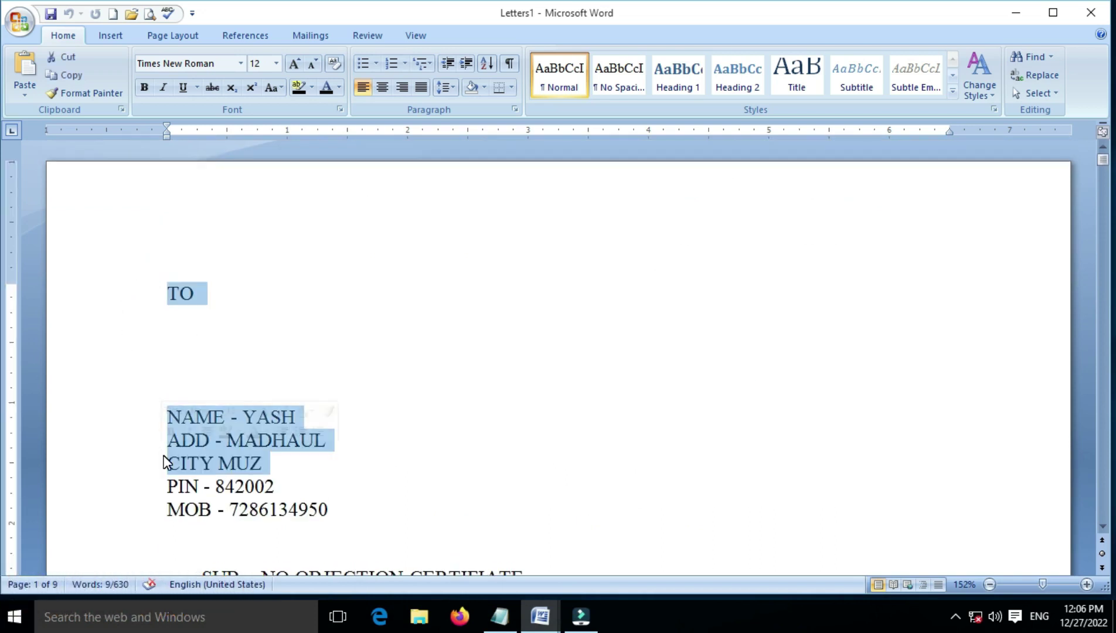
{"action": "left_click", "coordinate": [515, 109]}
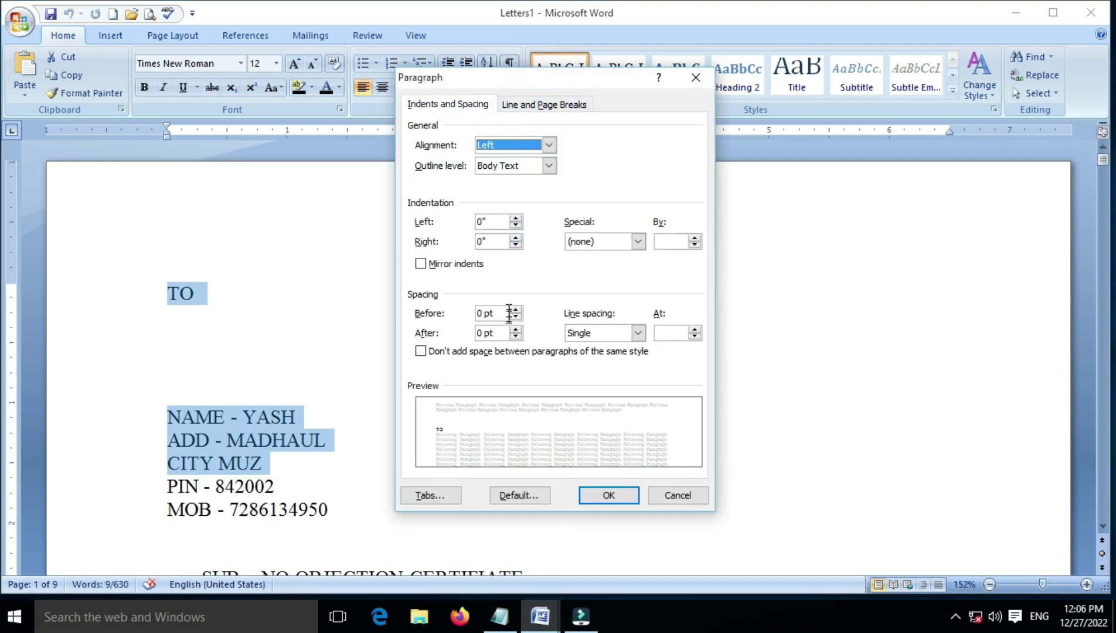
{"action": "left_click", "coordinate": [422, 354]}
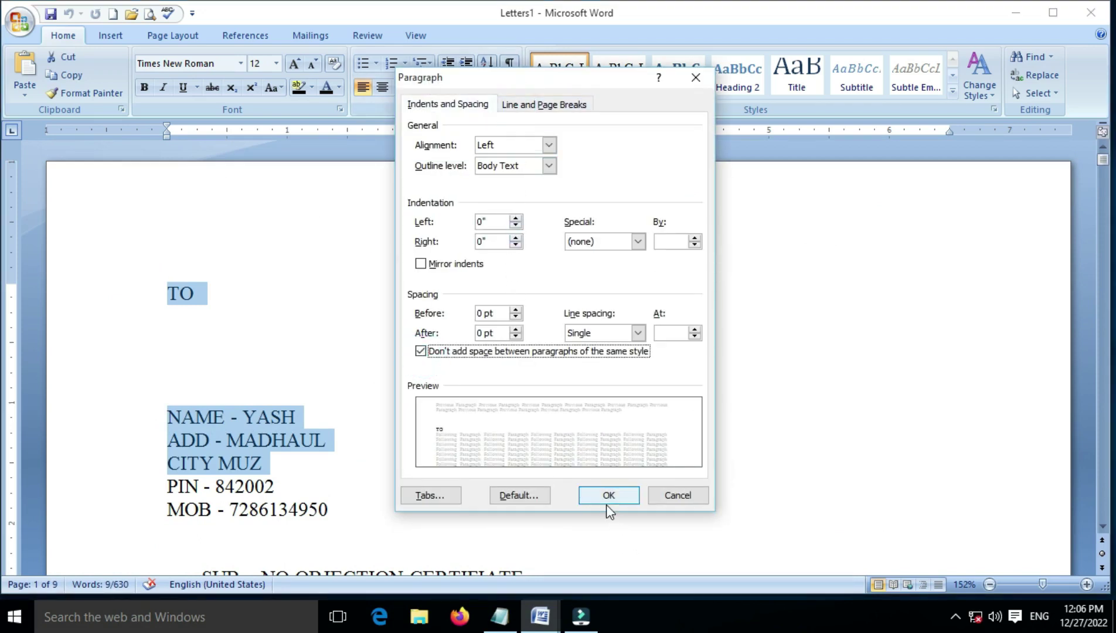
{"action": "left_click", "coordinate": [607, 500]}
{"action": "left_click", "coordinate": [366, 402]}
{"action": "scroll", "coordinate": [417, 435], "scroll_direction": "down", "scroll_amount": 3}
{"action": "scroll", "coordinate": [418, 435], "scroll_direction": "up", "scroll_amount": 3}
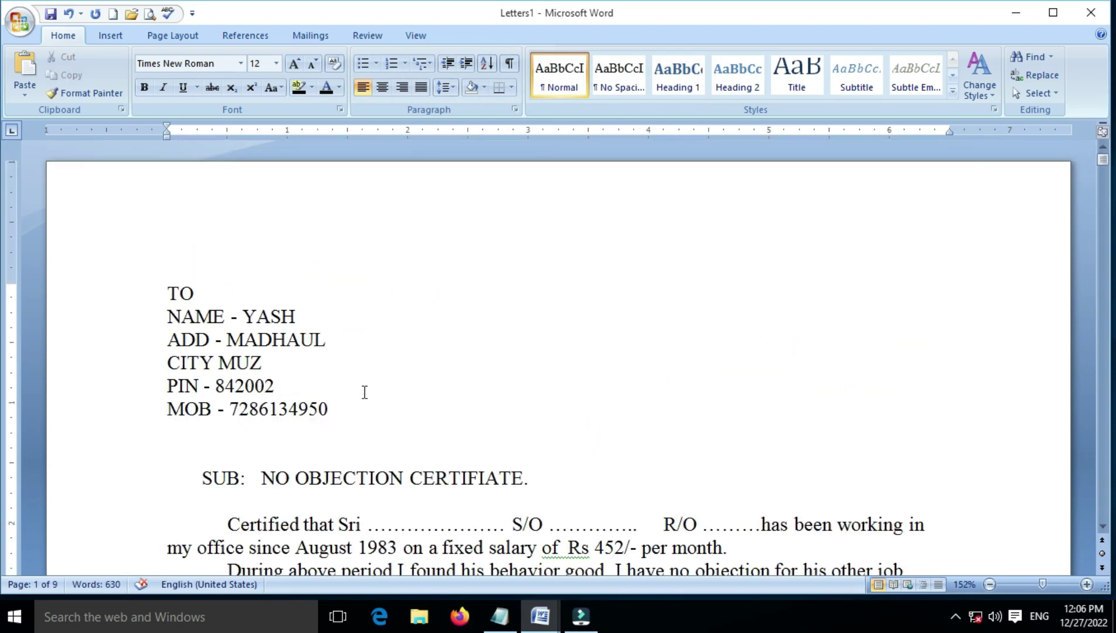
- Scroll down to SUNNY's letter on page 2 and place the cursor above the SUB line
{"action": "scroll", "coordinate": [342, 388], "scroll_direction": "down", "scroll_amount": 3}
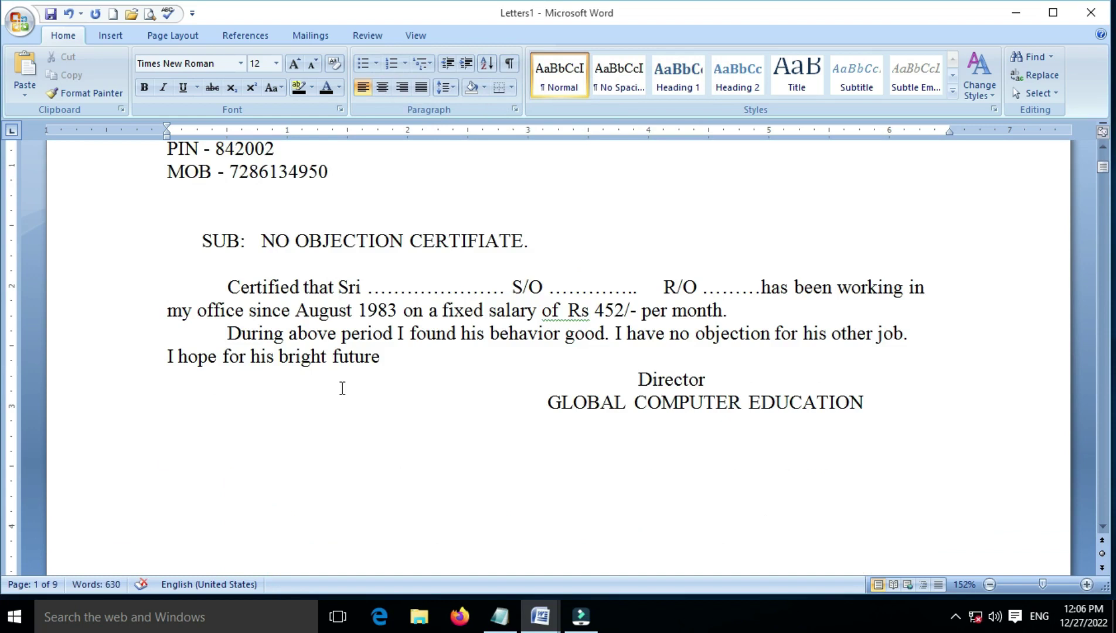
{"action": "scroll", "coordinate": [343, 388], "scroll_direction": "up", "scroll_amount": 3}
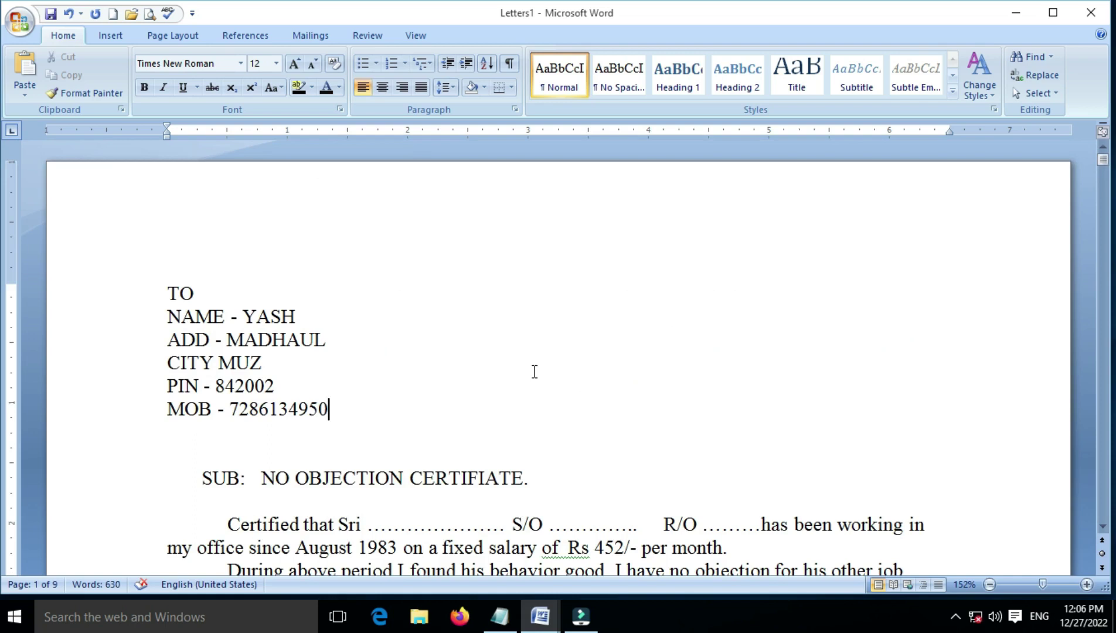
{"action": "scroll", "coordinate": [534, 371], "scroll_direction": "down", "scroll_amount": 3}
{"action": "scroll", "coordinate": [534, 372], "scroll_direction": "down", "scroll_amount": 3}
{"action": "scroll", "coordinate": [535, 371], "scroll_direction": "down", "scroll_amount": 1}
{"action": "scroll", "coordinate": [373, 491], "scroll_direction": "up", "scroll_amount": 3}
{"action": "scroll", "coordinate": [374, 491], "scroll_direction": "up", "scroll_amount": 4}
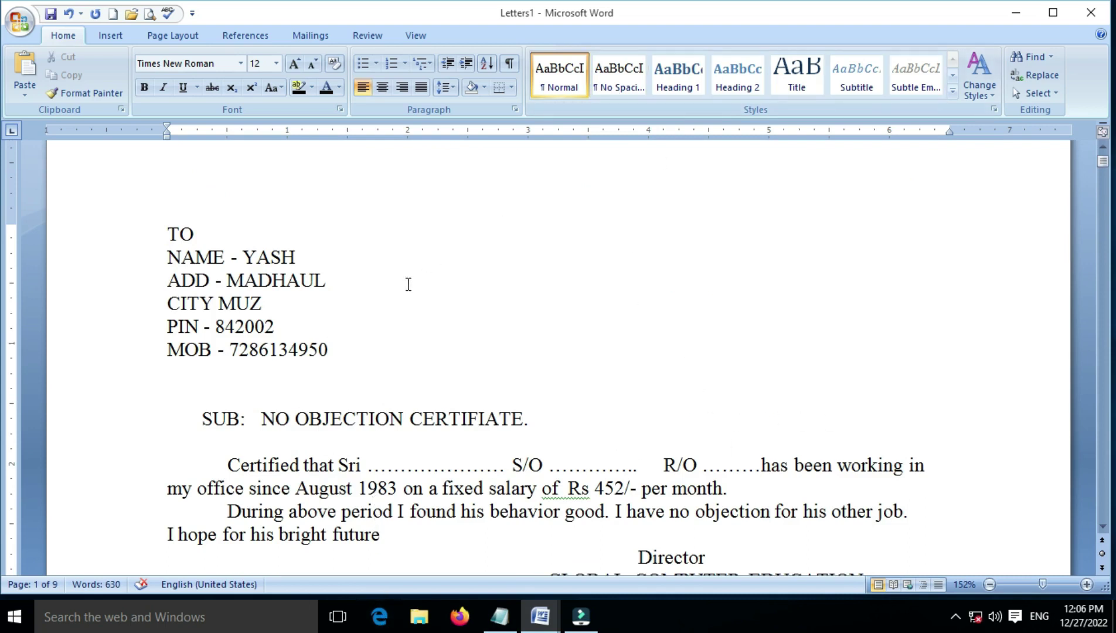
{"action": "scroll", "coordinate": [333, 315], "scroll_direction": "down", "scroll_amount": 3}
{"action": "scroll", "coordinate": [333, 314], "scroll_direction": "down", "scroll_amount": 5}
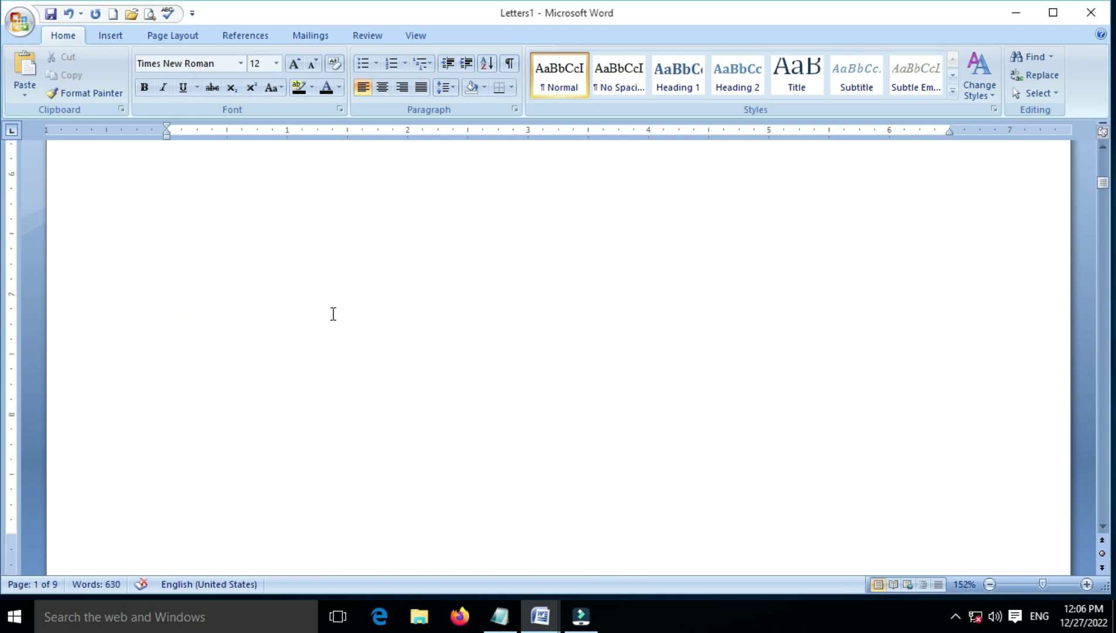
{"action": "scroll", "coordinate": [333, 314], "scroll_direction": "down", "scroll_amount": 5}
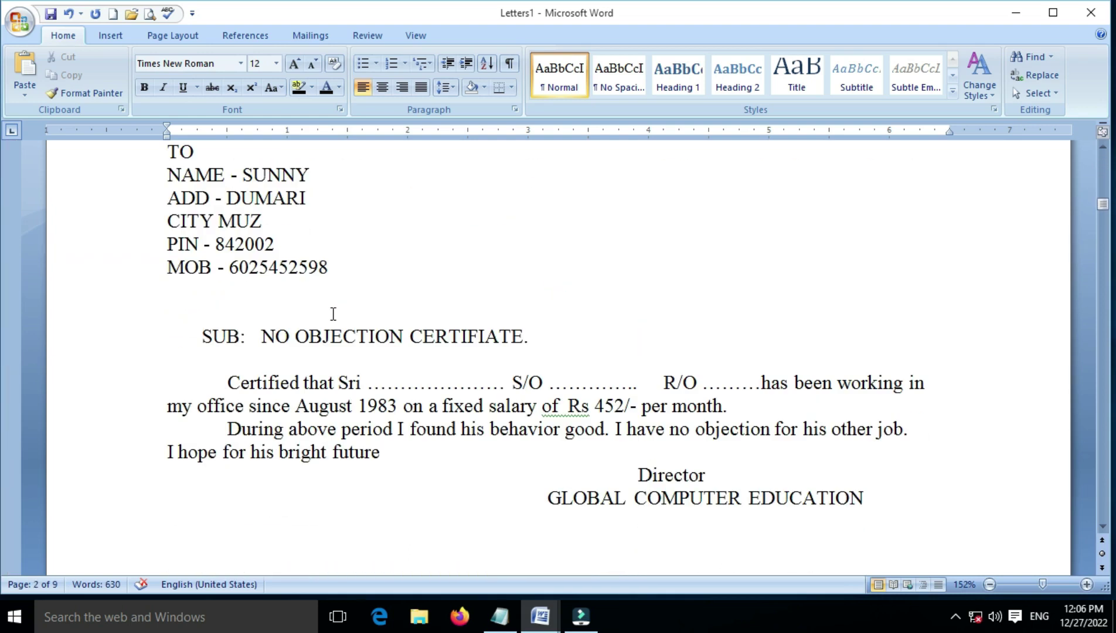
{"action": "left_click", "coordinate": [386, 309]}
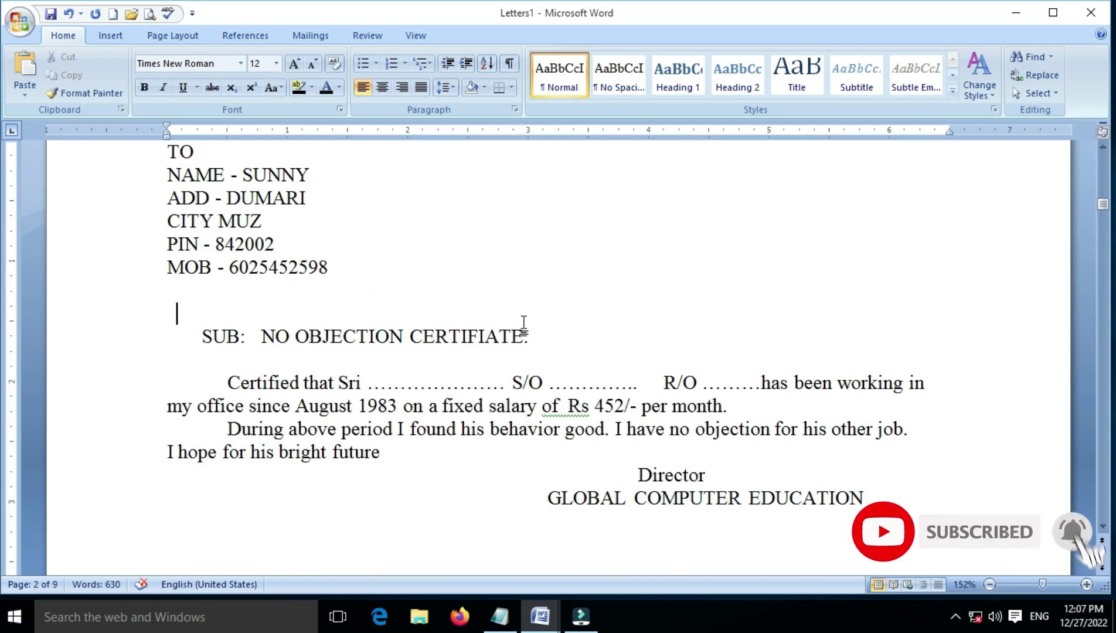
- Save Letters1 under the new file name TO LETTER1
{"action": "key", "text": "ctrl+s"}
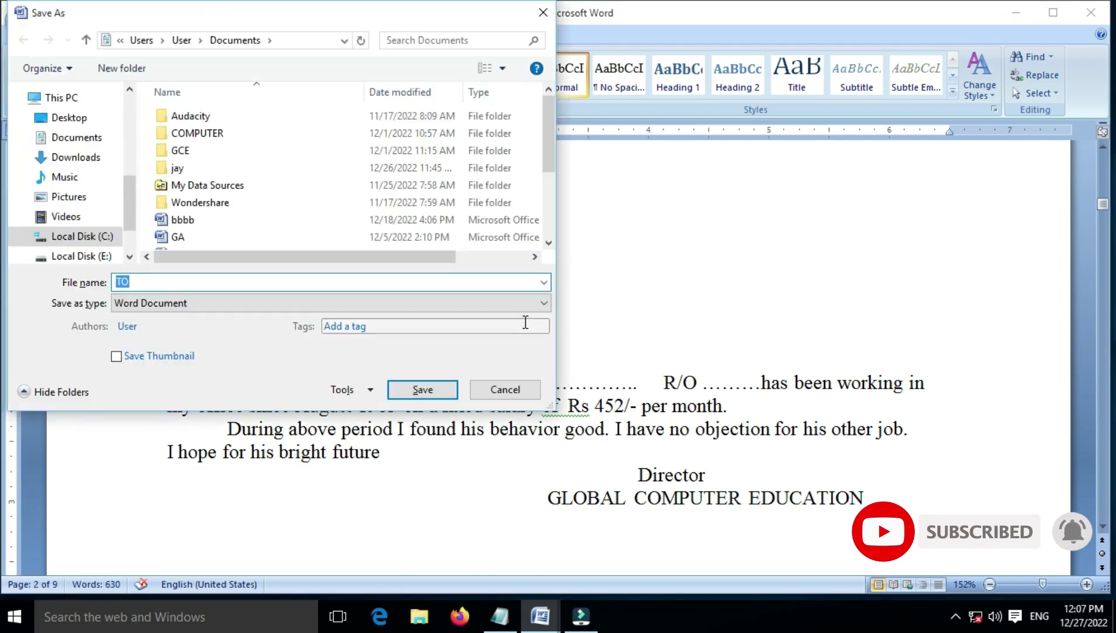
{"action": "left_click", "coordinate": [149, 281]}
{"action": "type", "text": "LETTER1"}
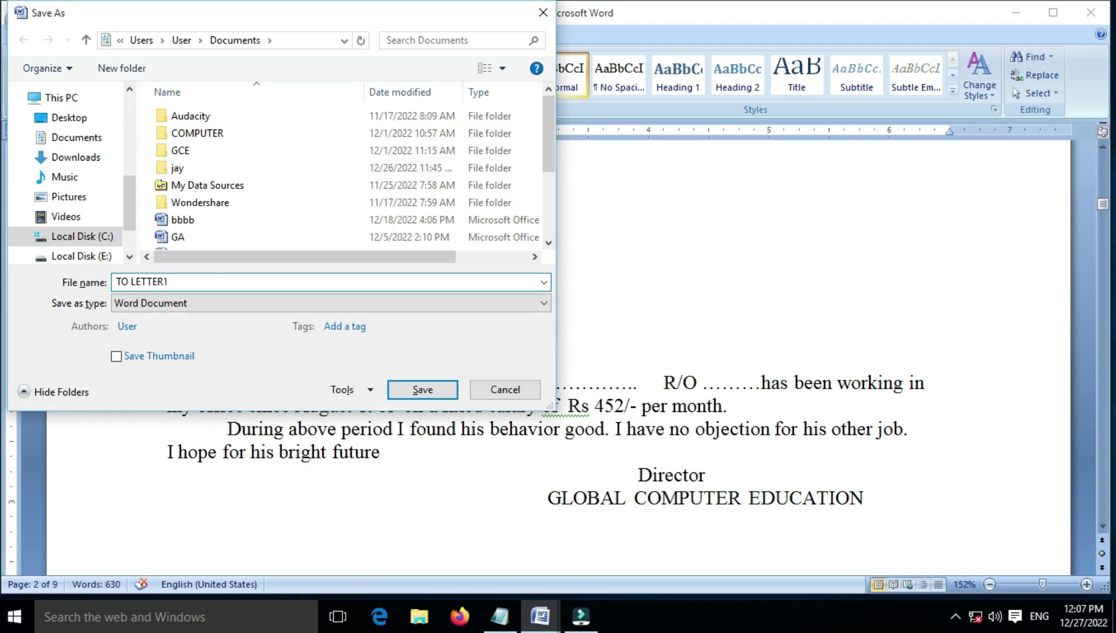
{"action": "key", "text": "Return"}
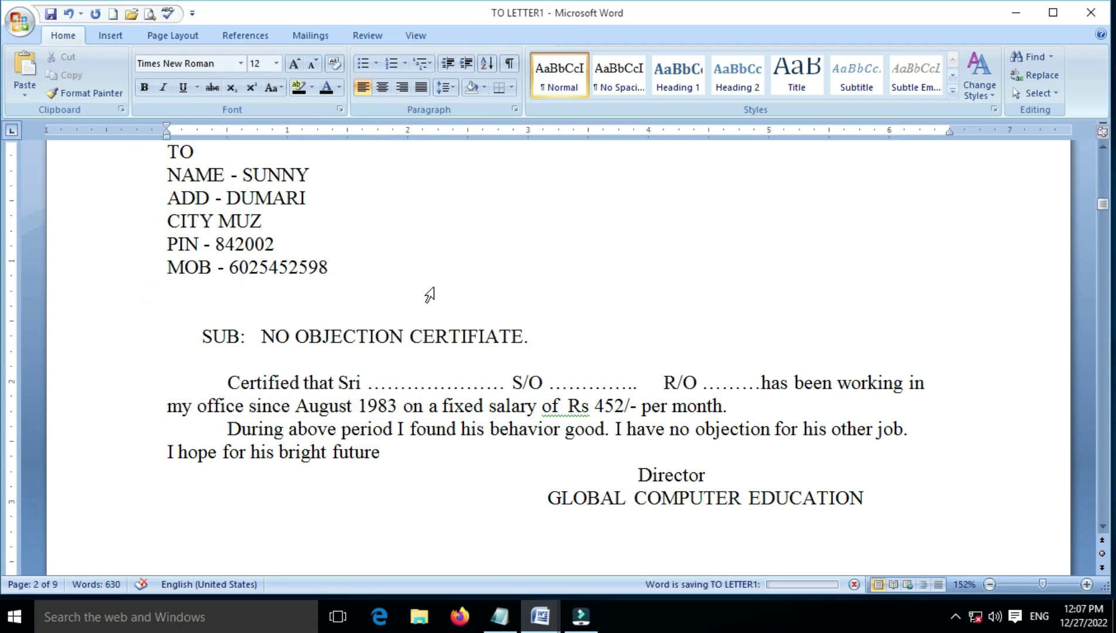
- Scroll back to the first letter and place the cursor after the name YASH
{"action": "scroll", "coordinate": [385, 316], "scroll_direction": "down", "scroll_amount": 4}
{"action": "scroll", "coordinate": [387, 307], "scroll_direction": "up", "scroll_amount": 5}
{"action": "scroll", "coordinate": [388, 307], "scroll_direction": "up", "scroll_amount": 3}
{"action": "scroll", "coordinate": [388, 307], "scroll_direction": "up", "scroll_amount": 7}
{"action": "scroll", "coordinate": [388, 307], "scroll_direction": "up", "scroll_amount": 6}
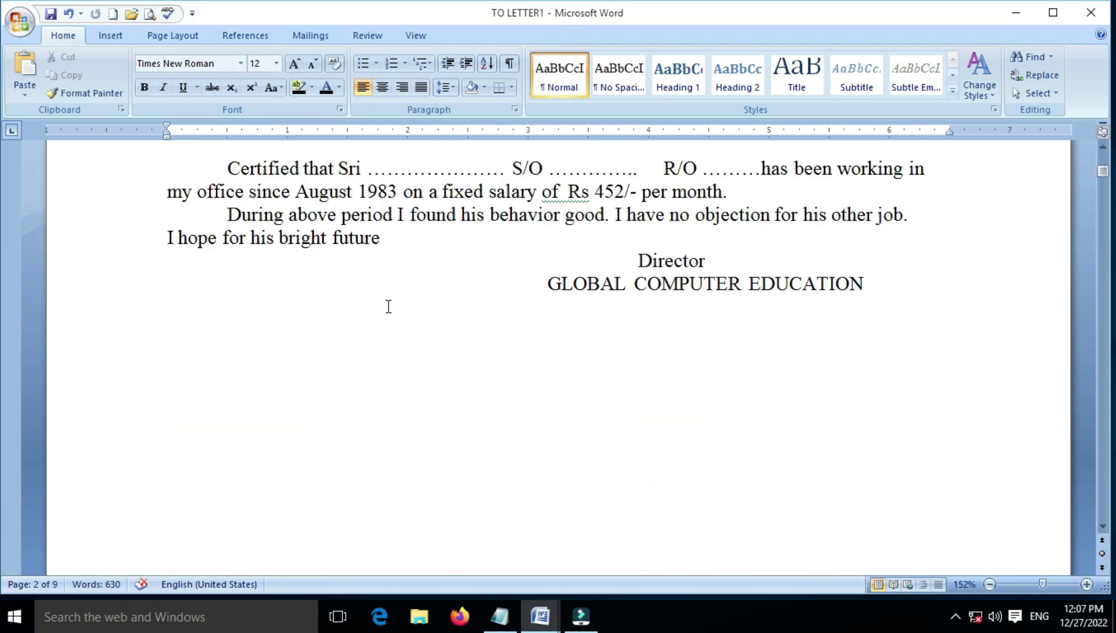
{"action": "scroll", "coordinate": [388, 306], "scroll_direction": "up", "scroll_amount": 5}
{"action": "left_click", "coordinate": [307, 310]}
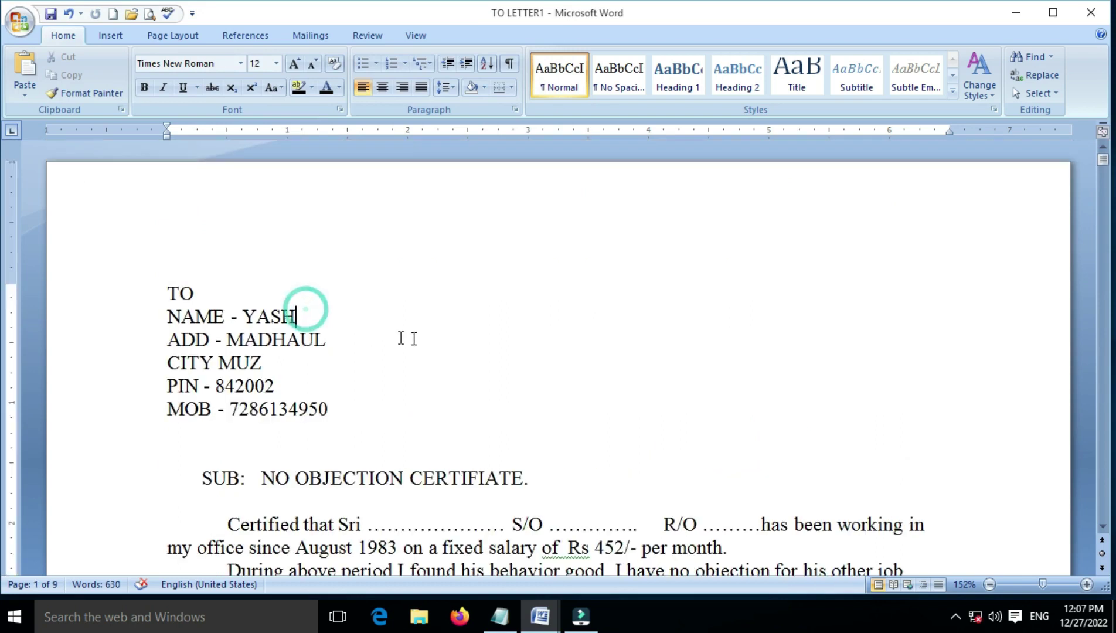
- Show the Mailings commands, then open and dismiss the Start Mail Merge document types list
{"action": "left_click", "coordinate": [311, 37]}
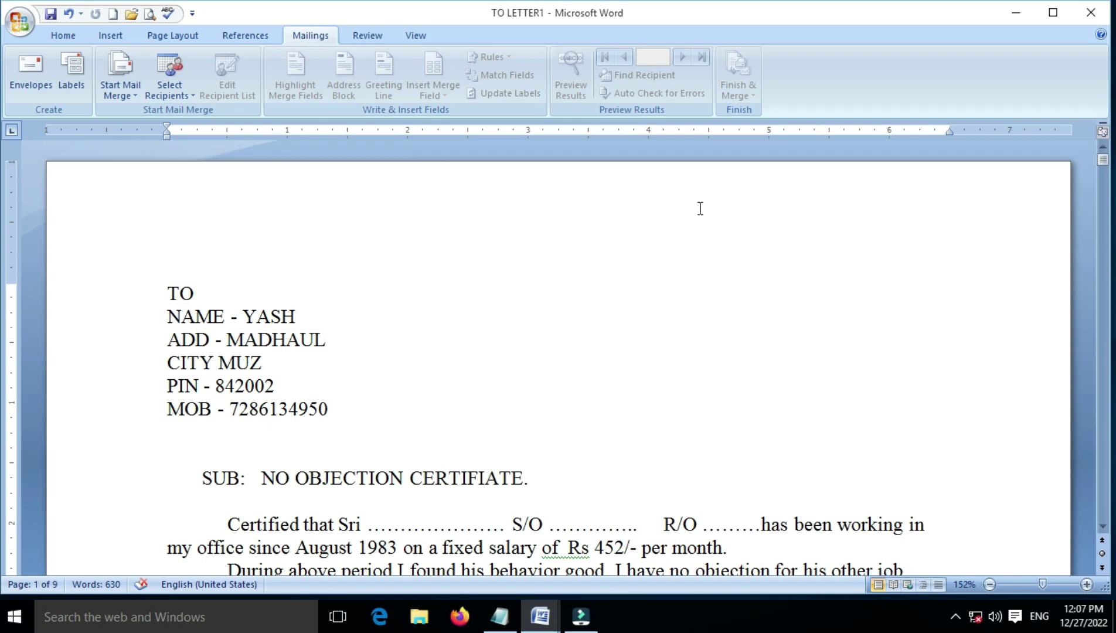
{"action": "left_click", "coordinate": [287, 367]}
{"action": "scroll", "coordinate": [430, 373], "scroll_direction": "down", "scroll_amount": 5}
{"action": "scroll", "coordinate": [430, 373], "scroll_direction": "up", "scroll_amount": 5}
{"action": "left_click", "coordinate": [320, 317]}
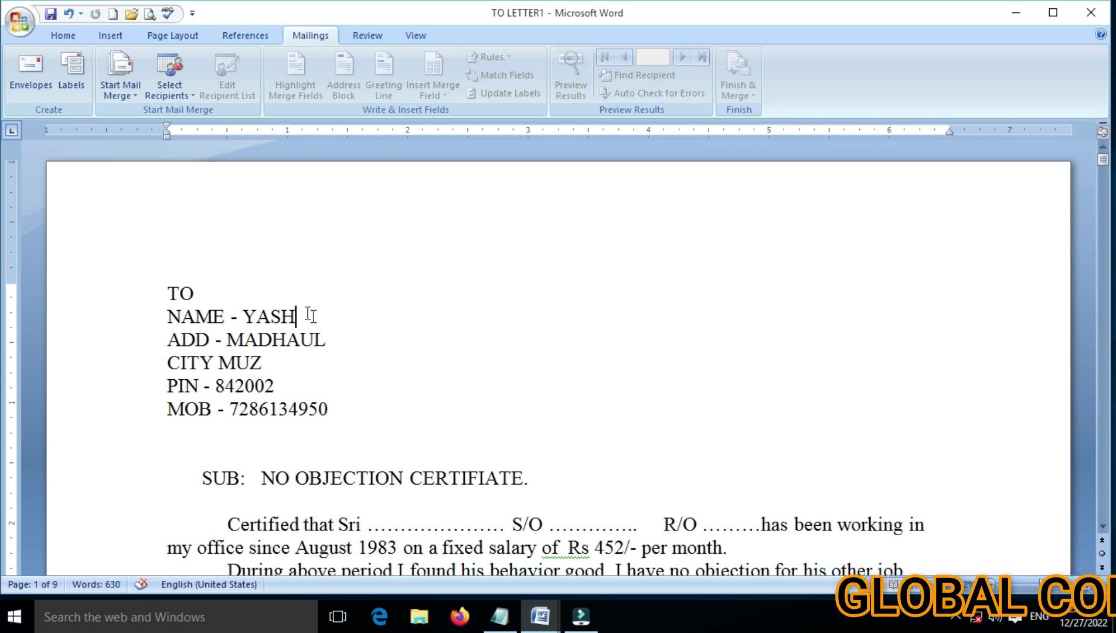
{"action": "left_click", "coordinate": [323, 383]}
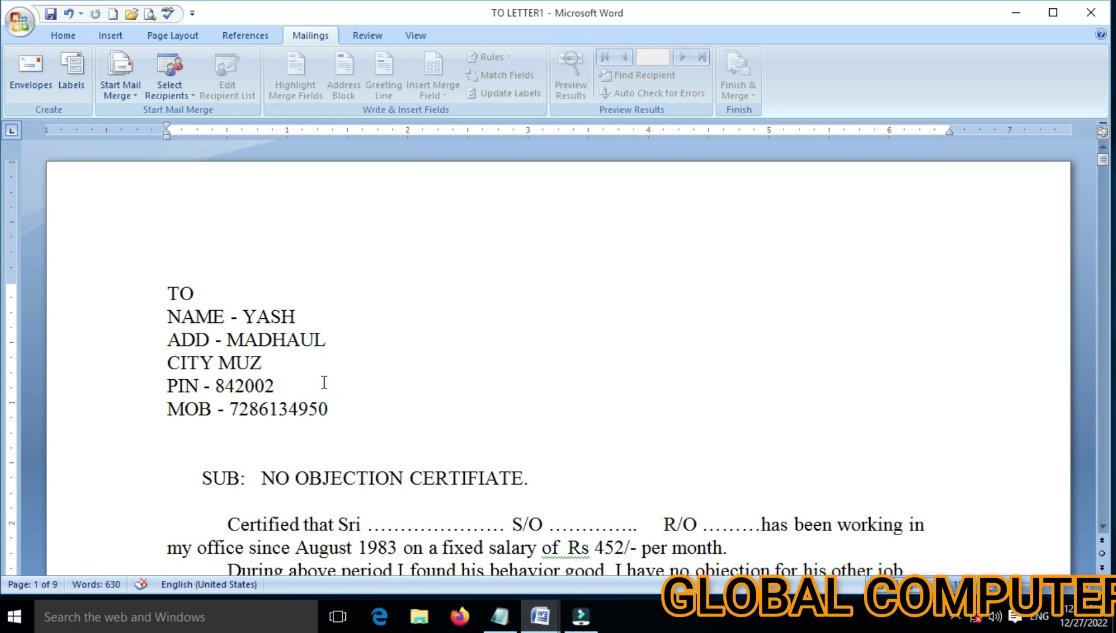
{"action": "left_click", "coordinate": [135, 97]}
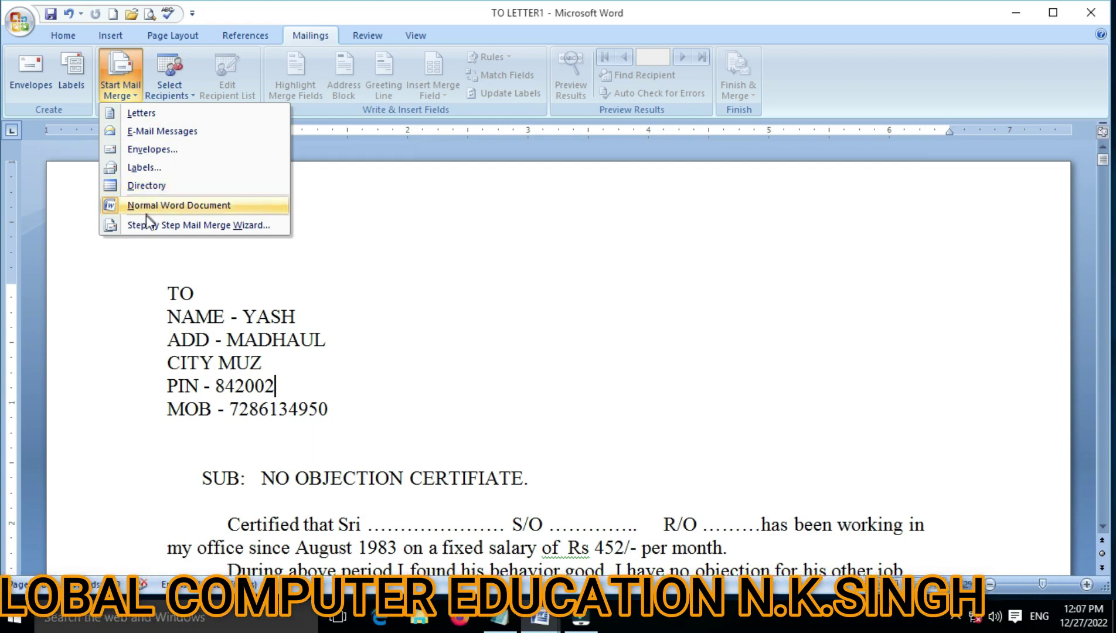
{"action": "left_click", "coordinate": [304, 386]}
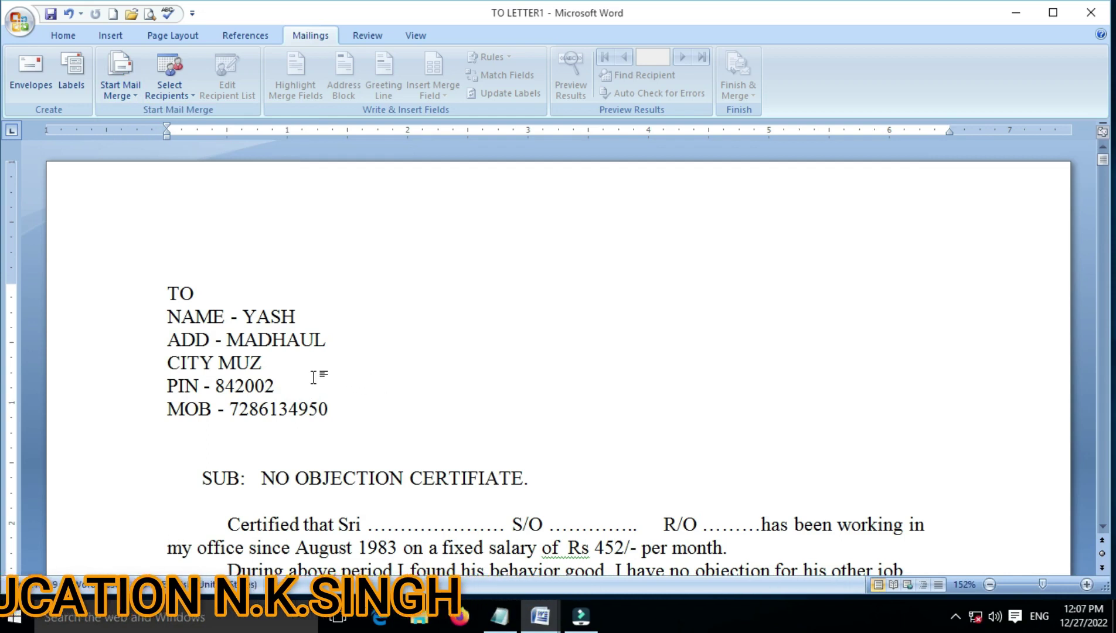
{"action": "scroll", "coordinate": [313, 377], "scroll_direction": "down", "scroll_amount": 5}
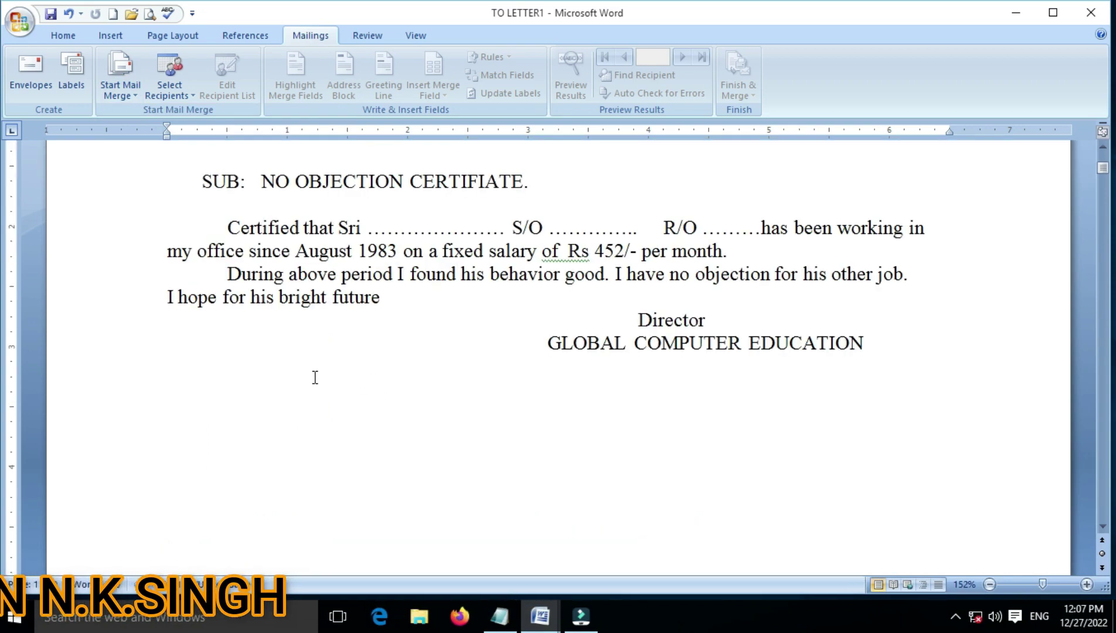
{"action": "scroll", "coordinate": [315, 377], "scroll_direction": "down", "scroll_amount": 3}
{"action": "scroll", "coordinate": [315, 377], "scroll_direction": "down", "scroll_amount": 3}
{"action": "scroll", "coordinate": [315, 377], "scroll_direction": "down", "scroll_amount": 3}
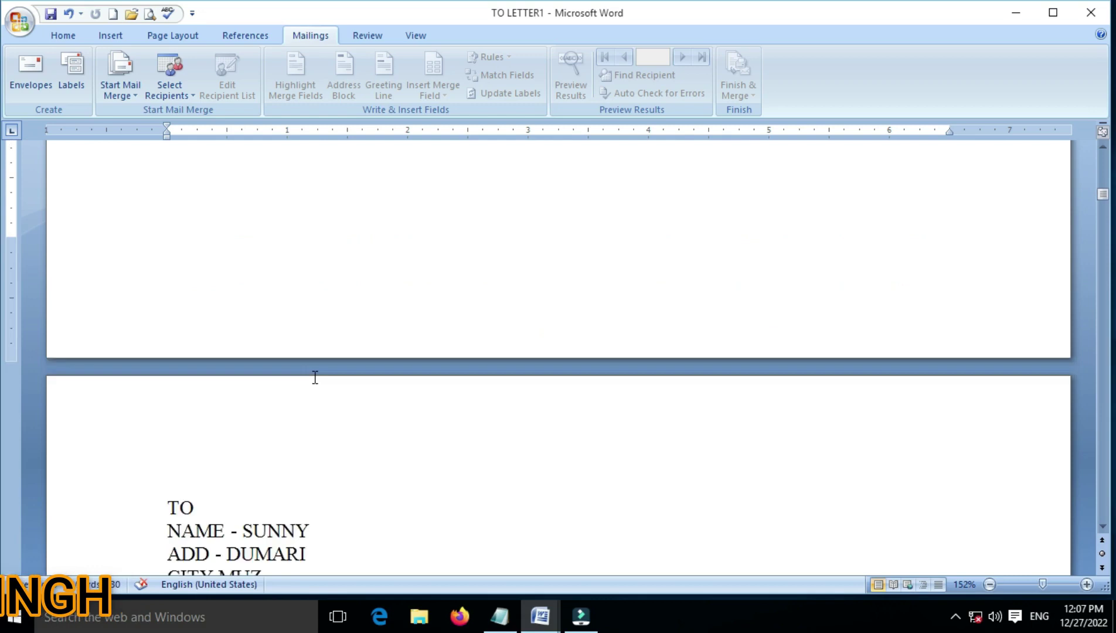
{"action": "scroll", "coordinate": [314, 377], "scroll_direction": "down", "scroll_amount": 1}
{"action": "left_click", "coordinate": [263, 451]}
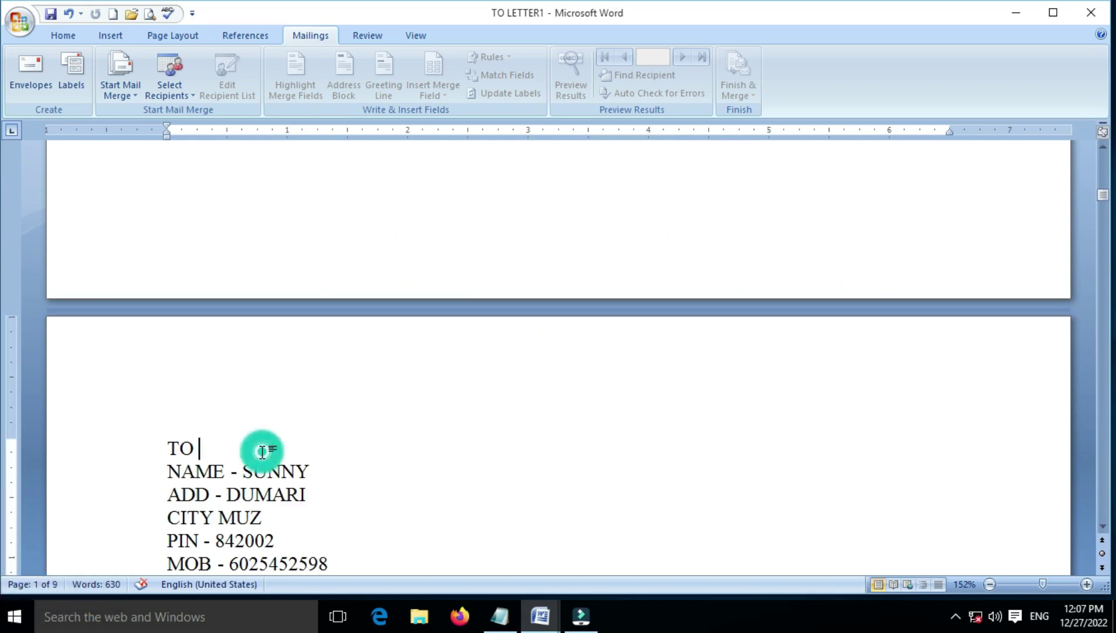
{"action": "scroll", "coordinate": [263, 452], "scroll_direction": "up", "scroll_amount": 3}
{"action": "scroll", "coordinate": [264, 451], "scroll_direction": "up", "scroll_amount": 2}
{"action": "scroll", "coordinate": [264, 451], "scroll_direction": "up", "scroll_amount": 5}
{"action": "scroll", "coordinate": [264, 451], "scroll_direction": "up", "scroll_amount": 1}
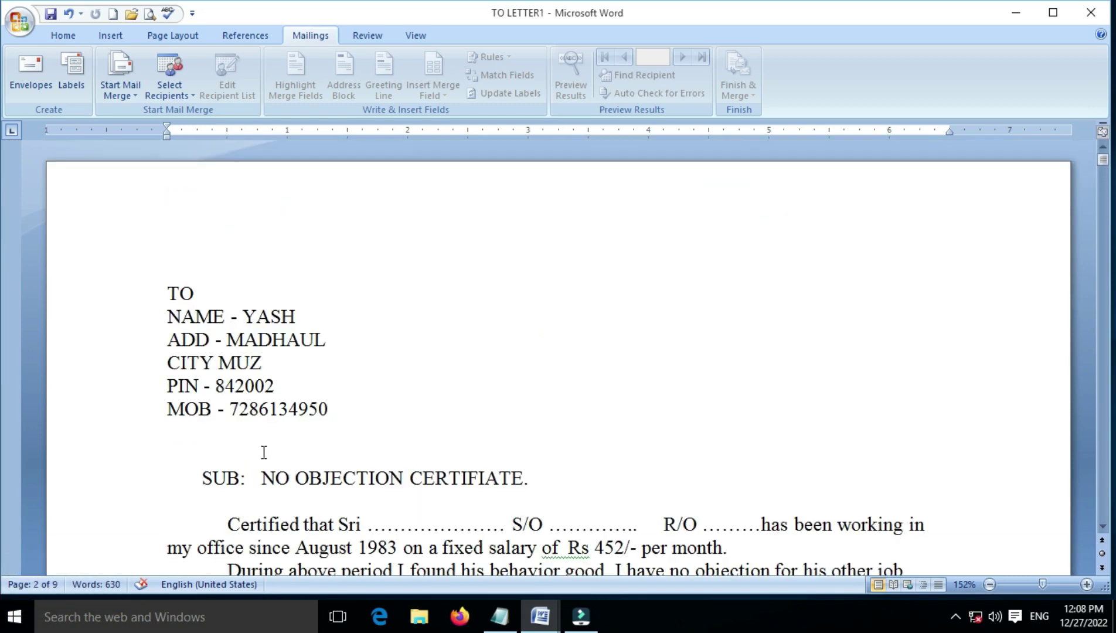
{"action": "left_click", "coordinate": [306, 390]}
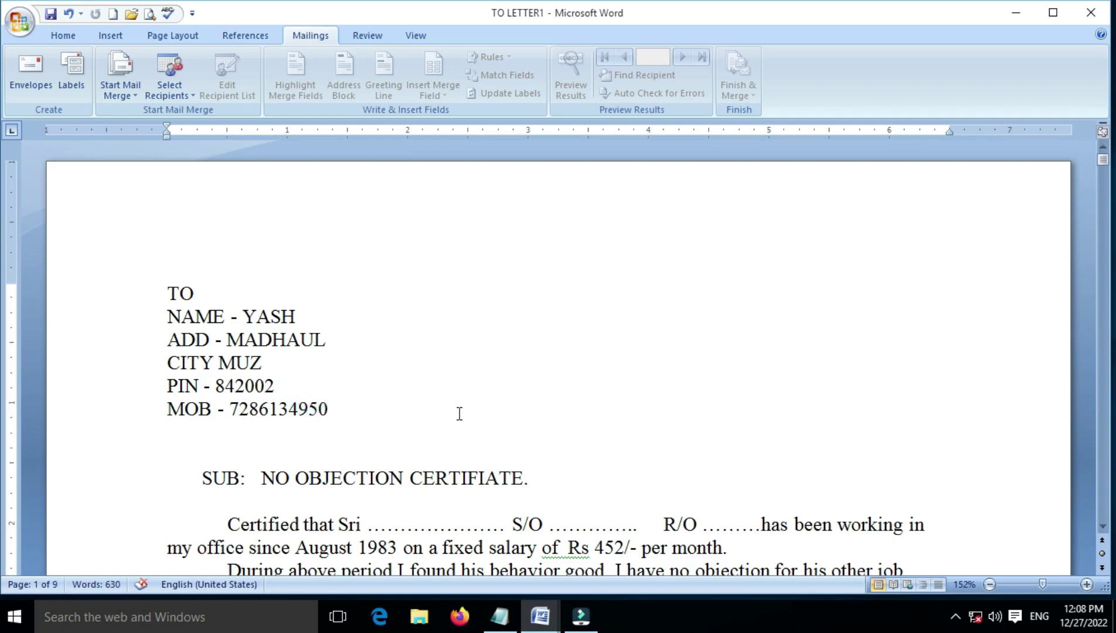
{"action": "scroll", "coordinate": [459, 414], "scroll_direction": "down", "scroll_amount": 4}
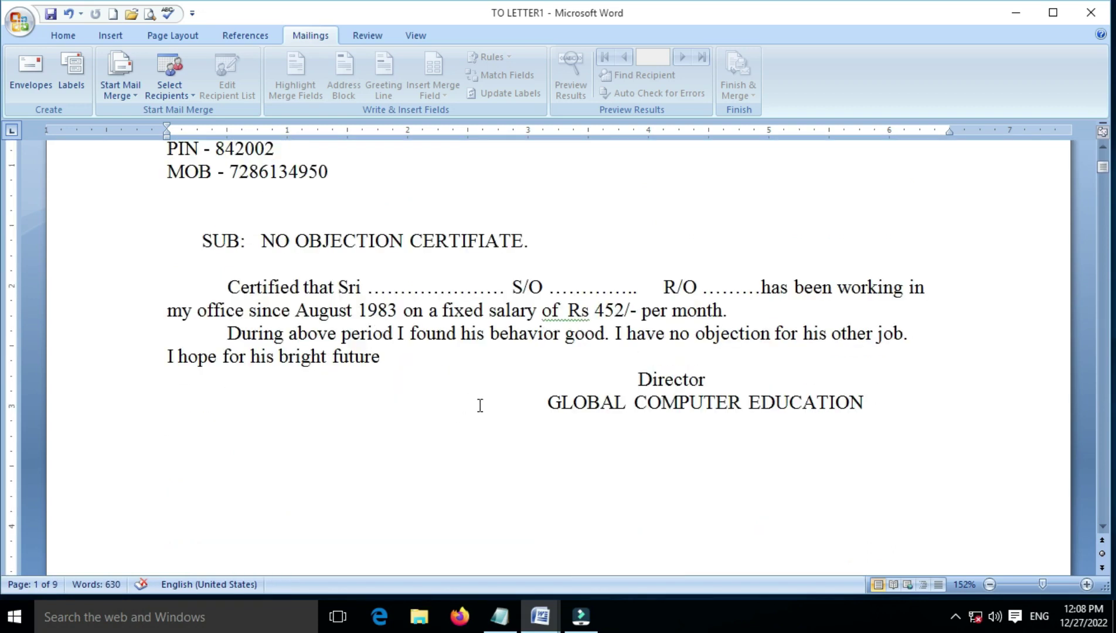
{"action": "scroll", "coordinate": [480, 405], "scroll_direction": "up", "scroll_amount": 4}
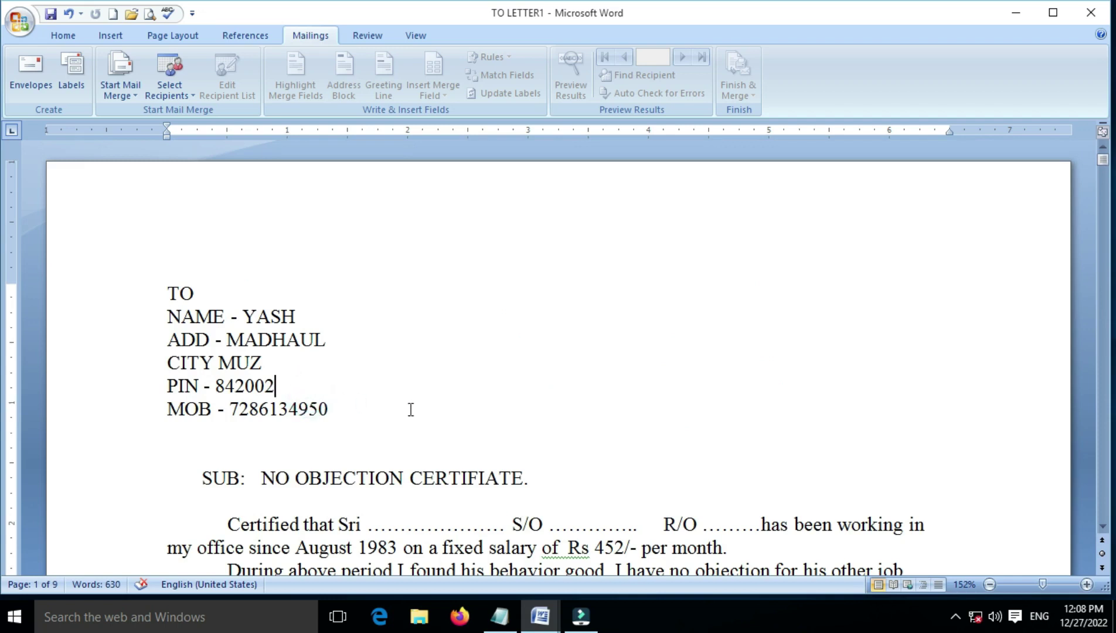
{"action": "scroll", "coordinate": [411, 410], "scroll_direction": "down", "scroll_amount": 4}
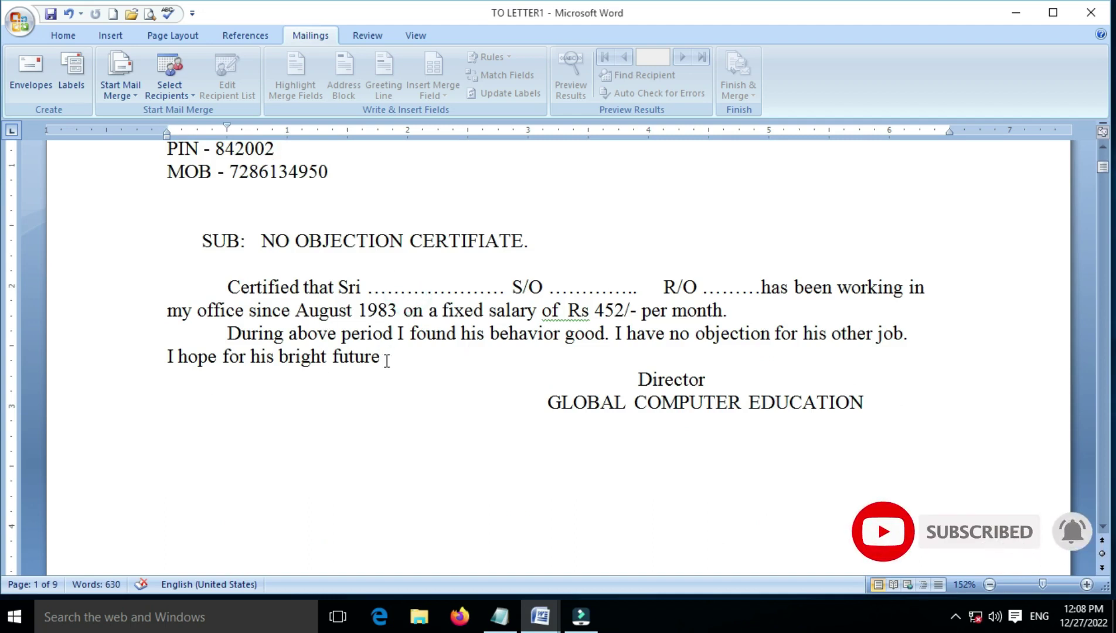
{"action": "scroll", "coordinate": [407, 367], "scroll_direction": "up", "scroll_amount": 4}
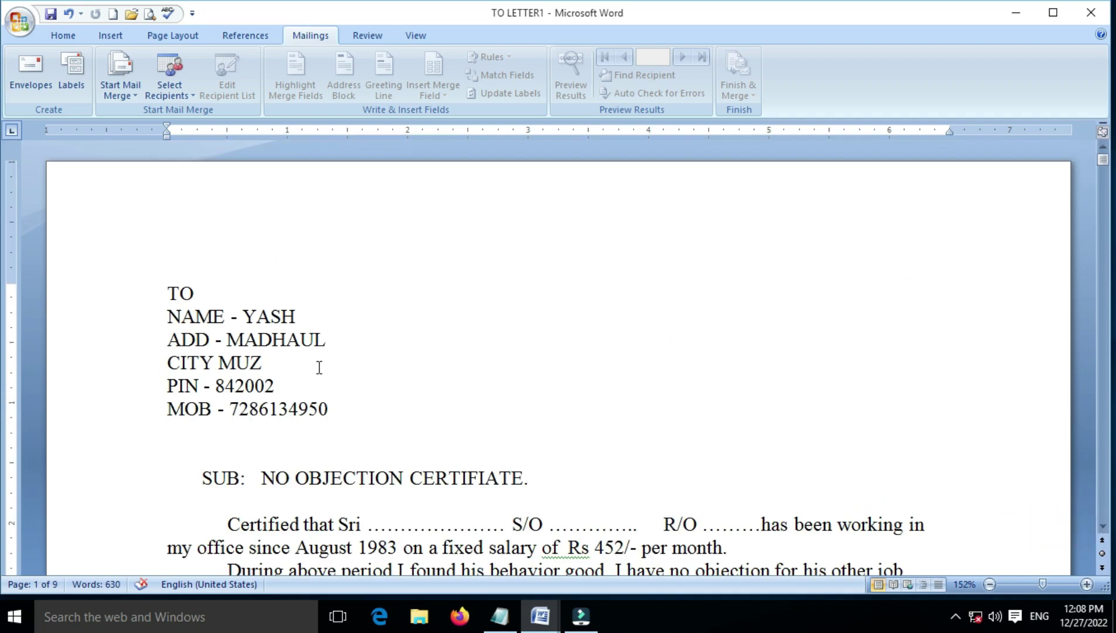